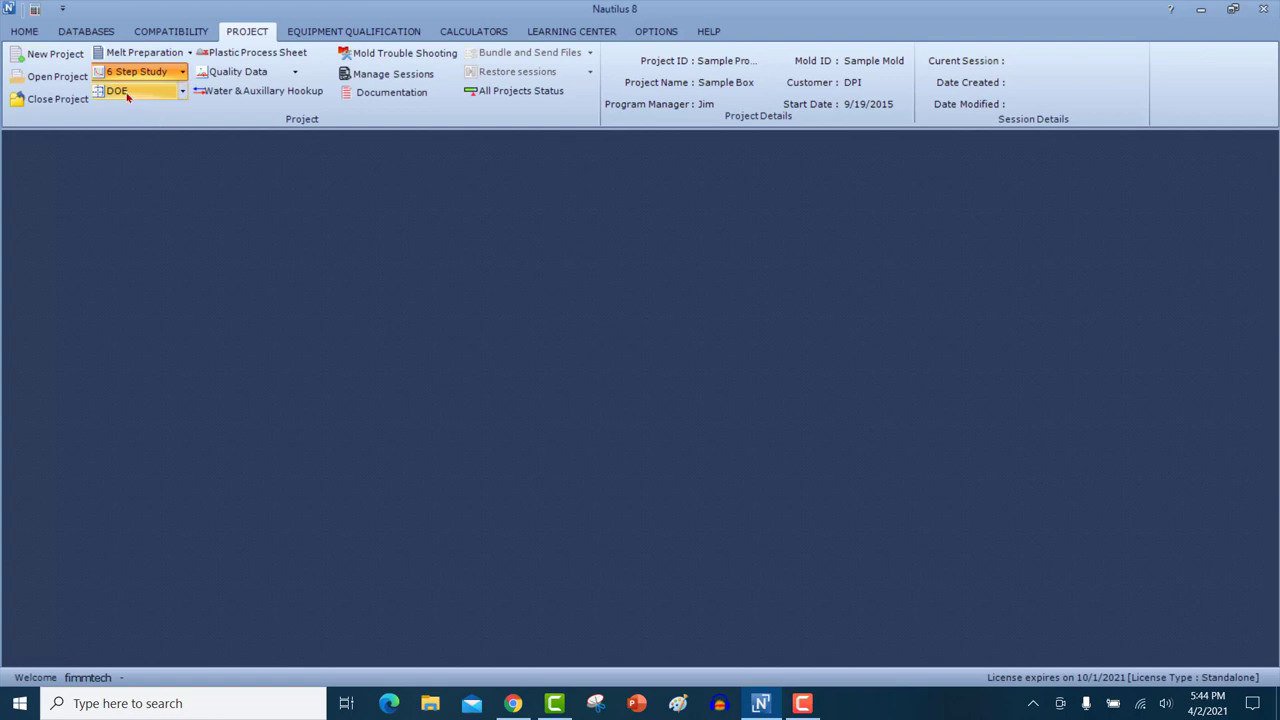
Look over the existing DOE sessions and the Design of Experiments for Injection Molding video in the browser.
left_click(127, 96)
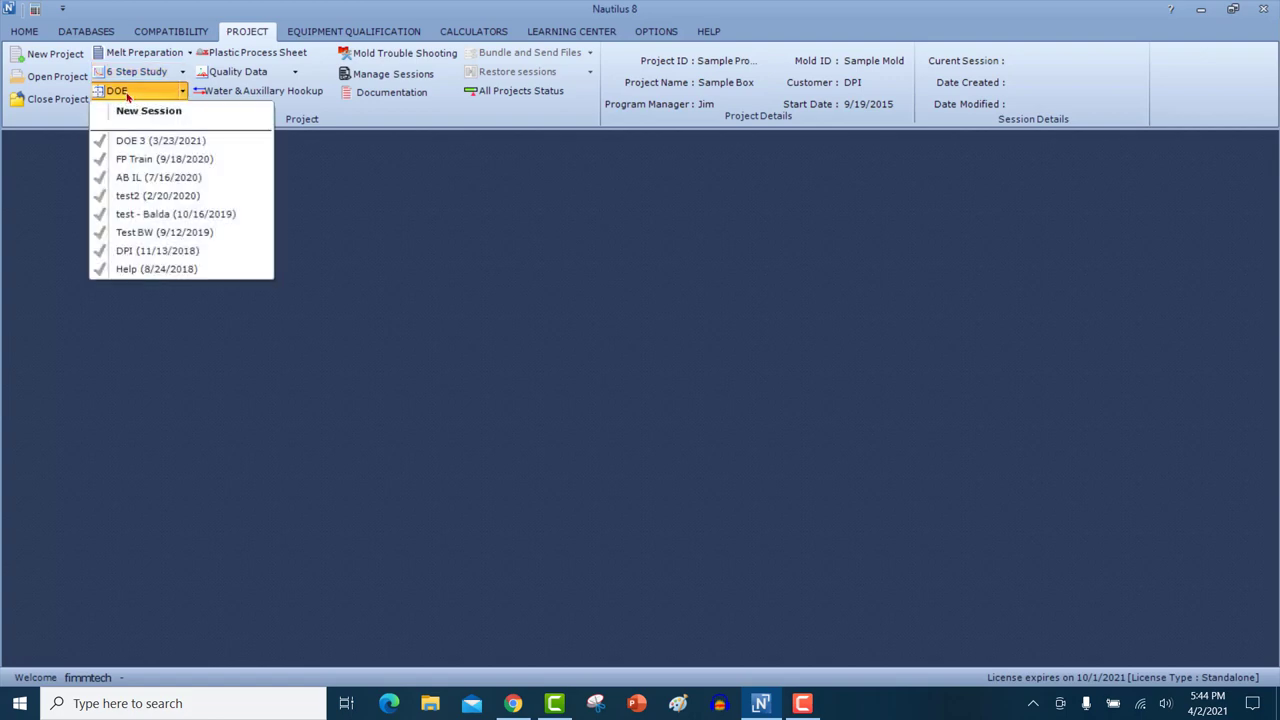
left_click(395, 268)
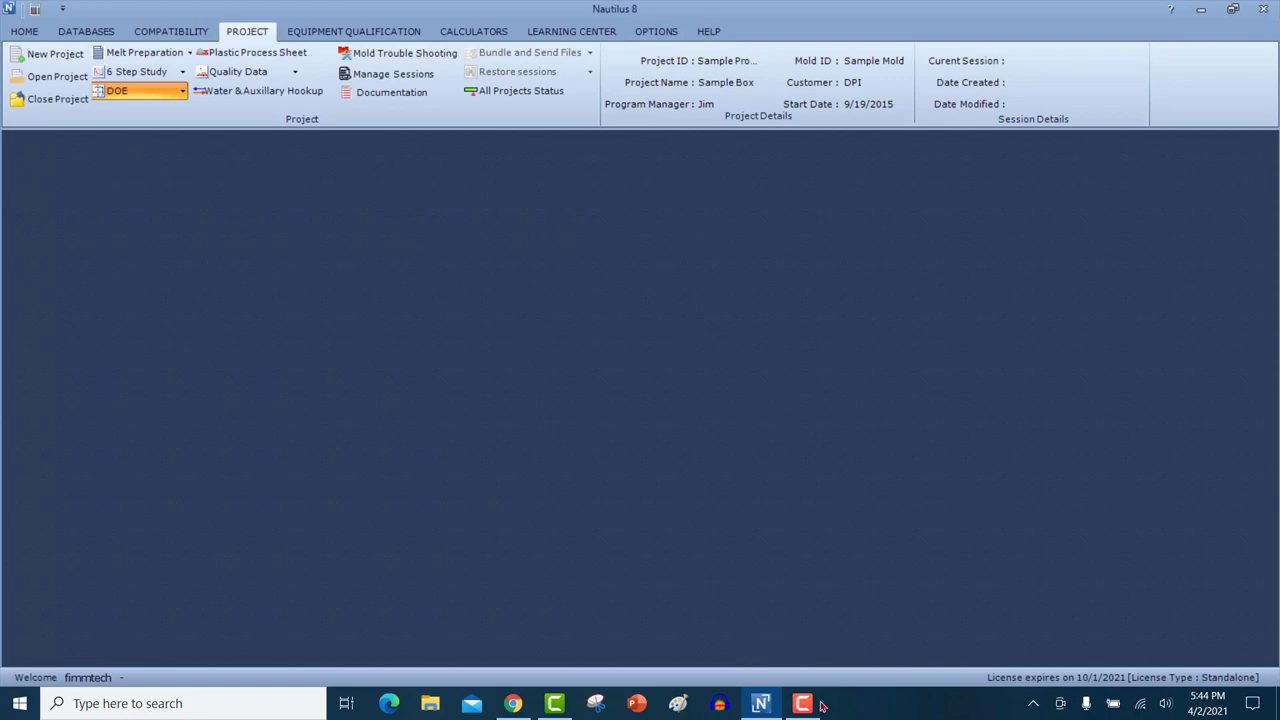
left_click(514, 704)
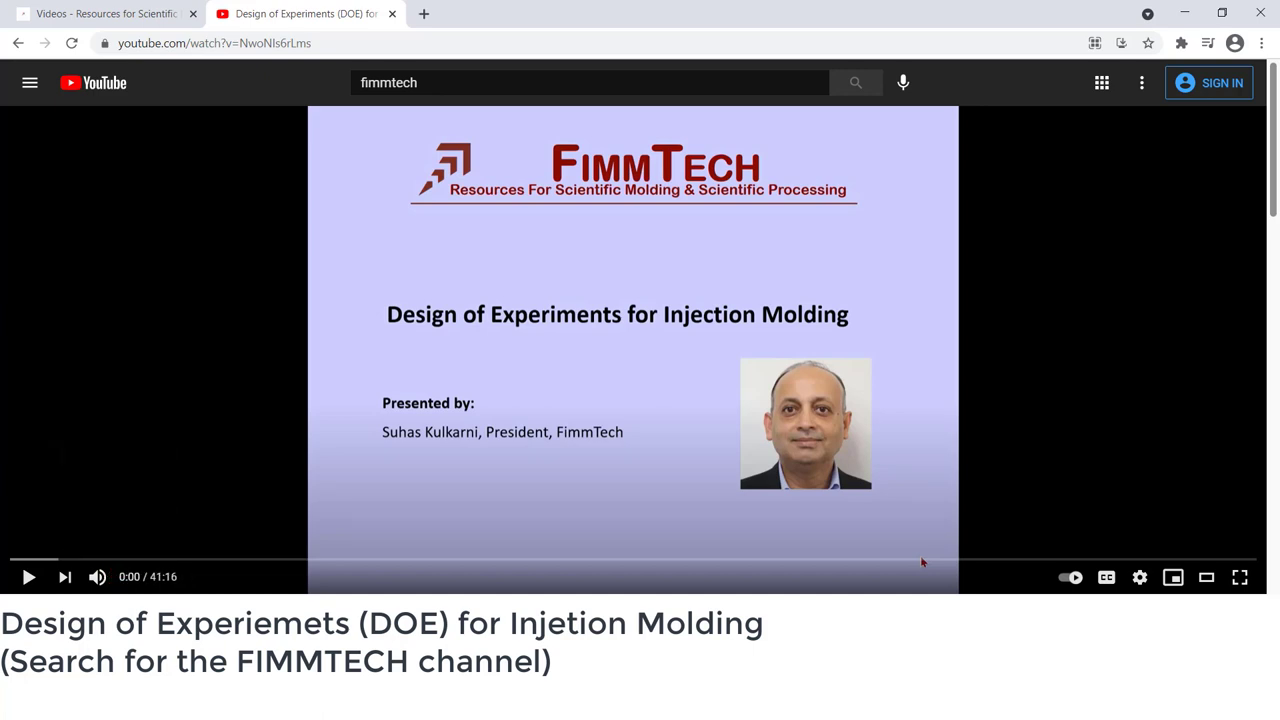
left_click(1184, 12)
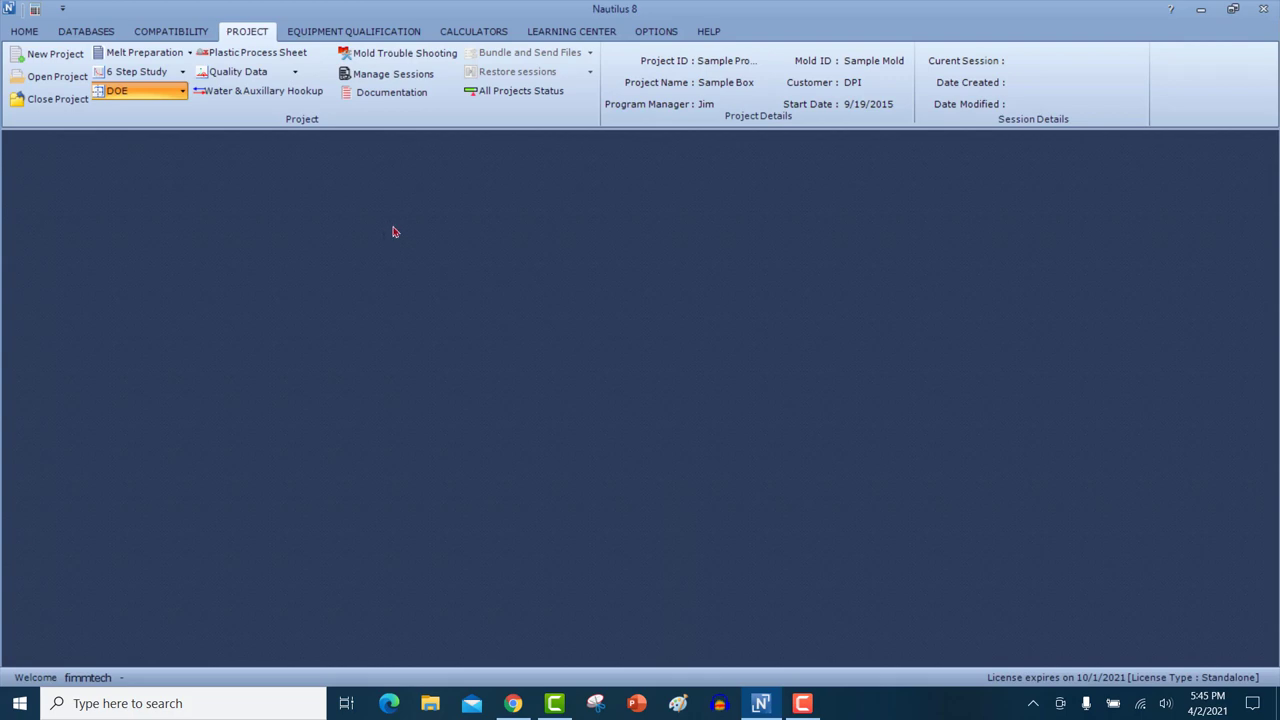
Create a new DOE session named Tutorial, keeping the default date.
left_click(182, 91)
left_click(143, 109)
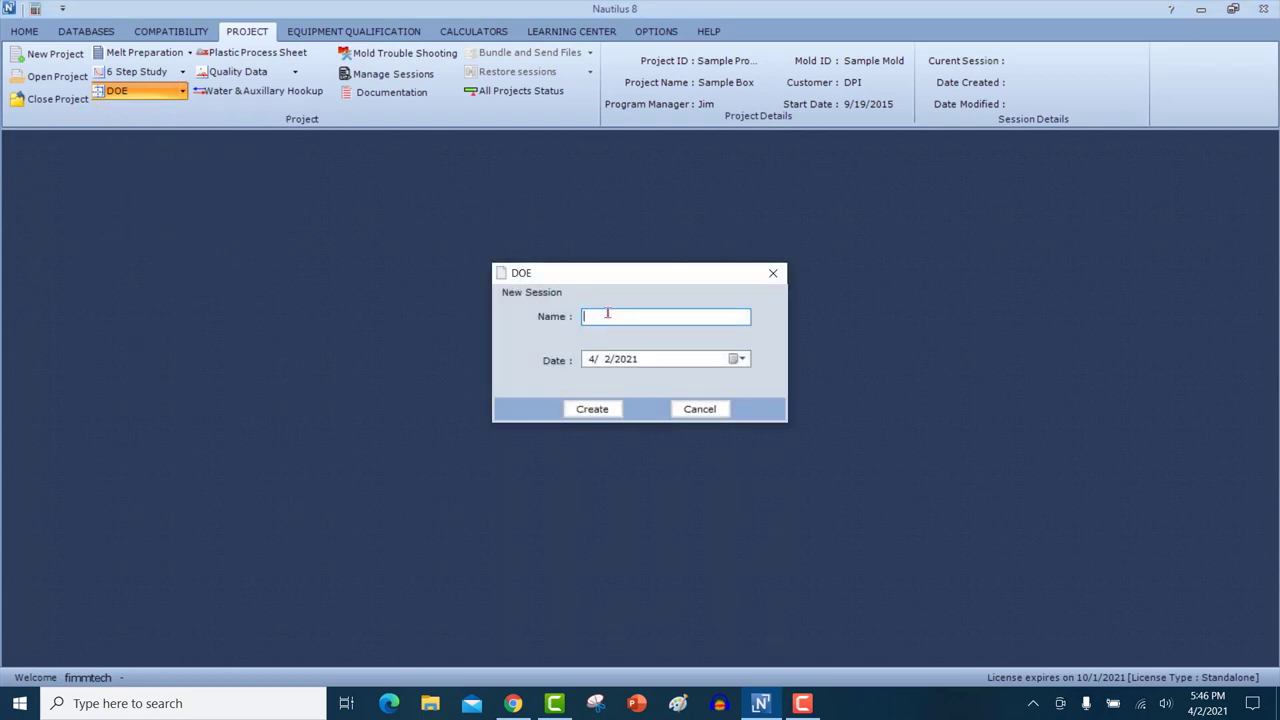
type("Tutorial")
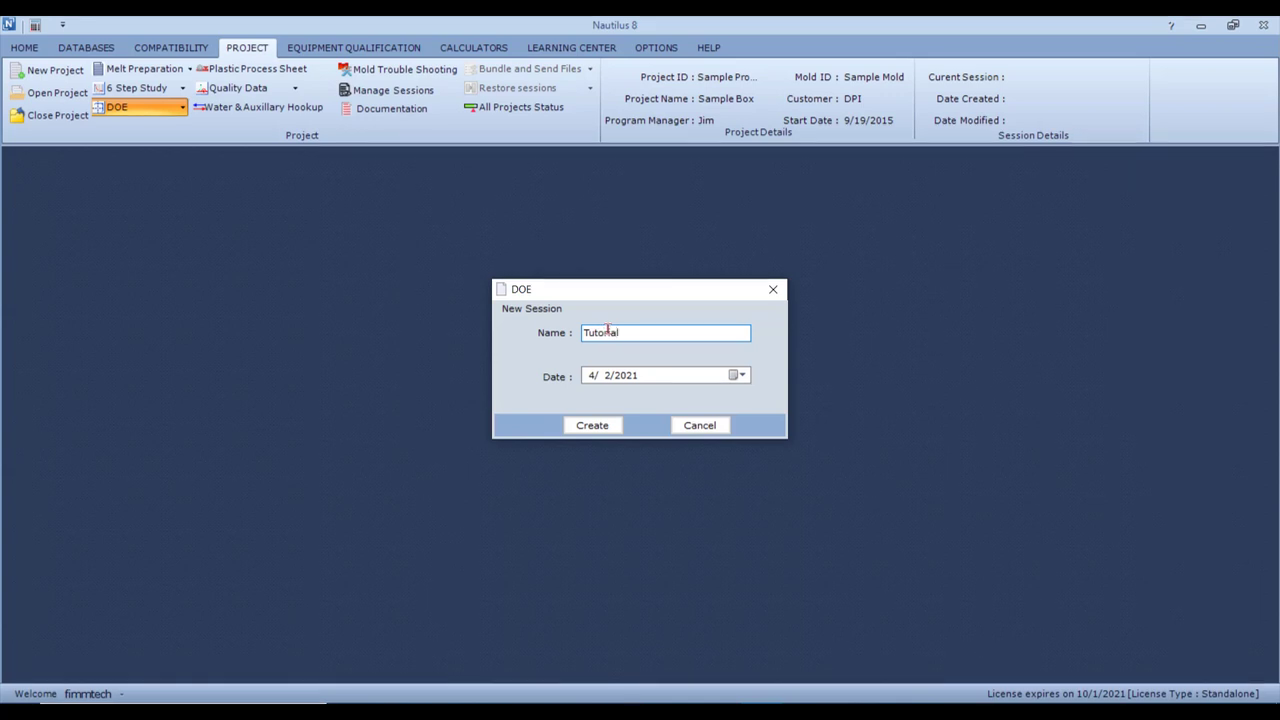
left_click(610, 426)
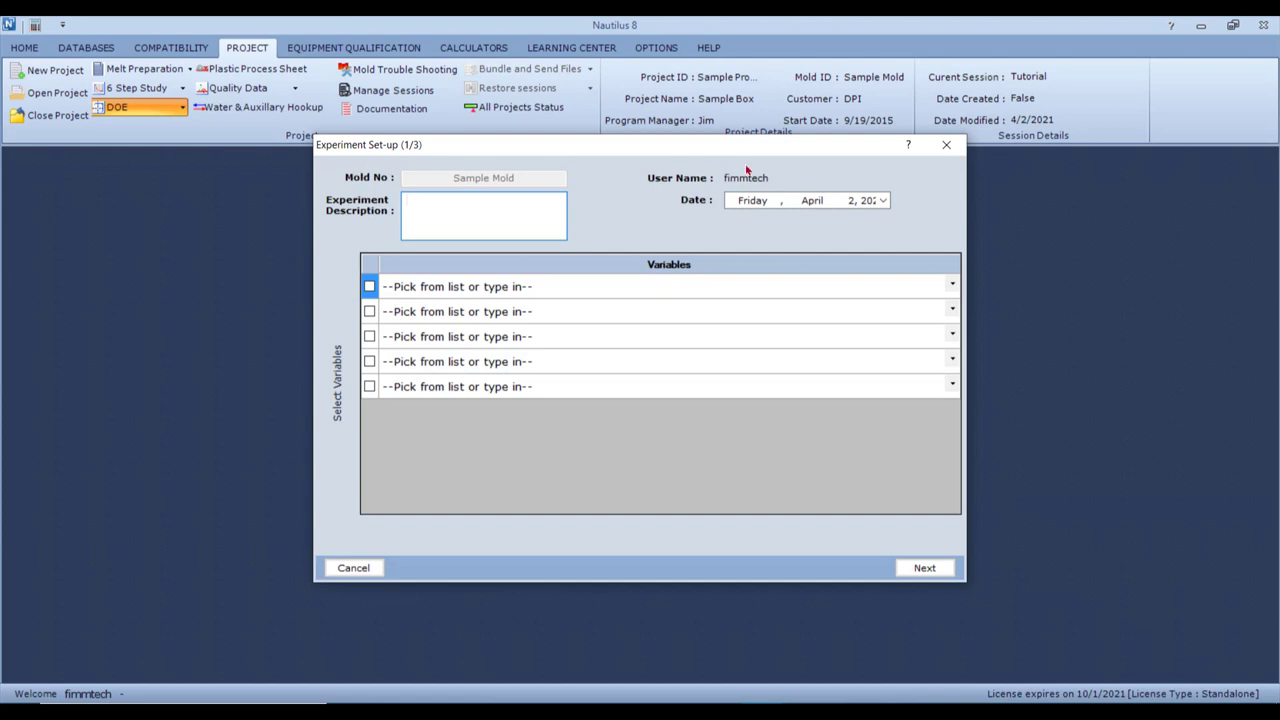
Select Cooling Time, Pack Pressure and Melt Temperature as the experiment variables and continue to their definition.
left_click(953, 287)
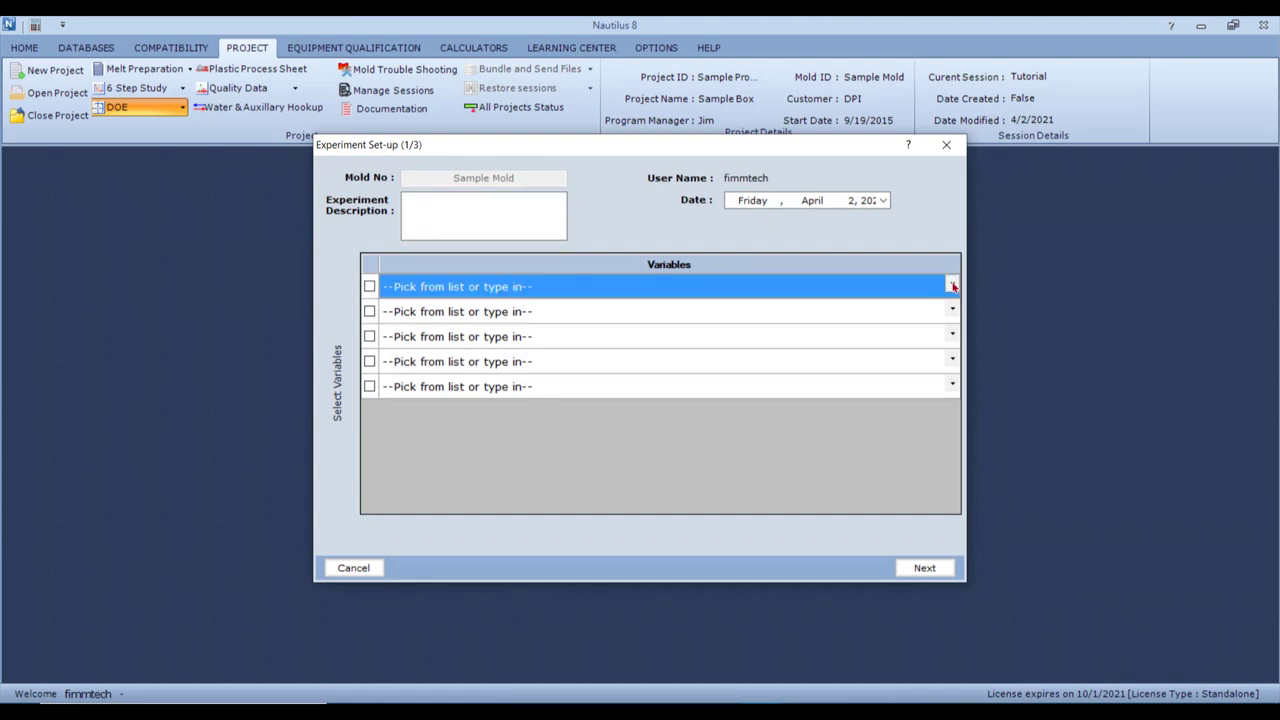
left_click(953, 287)
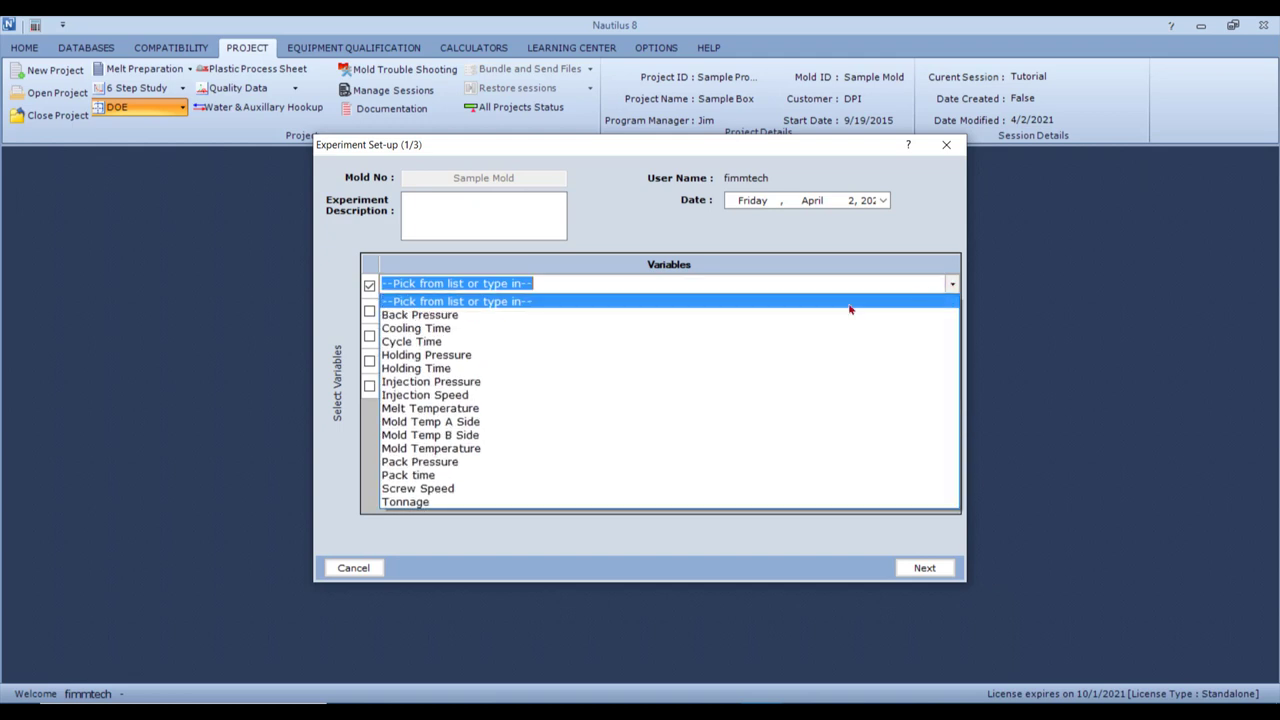
left_click(779, 330)
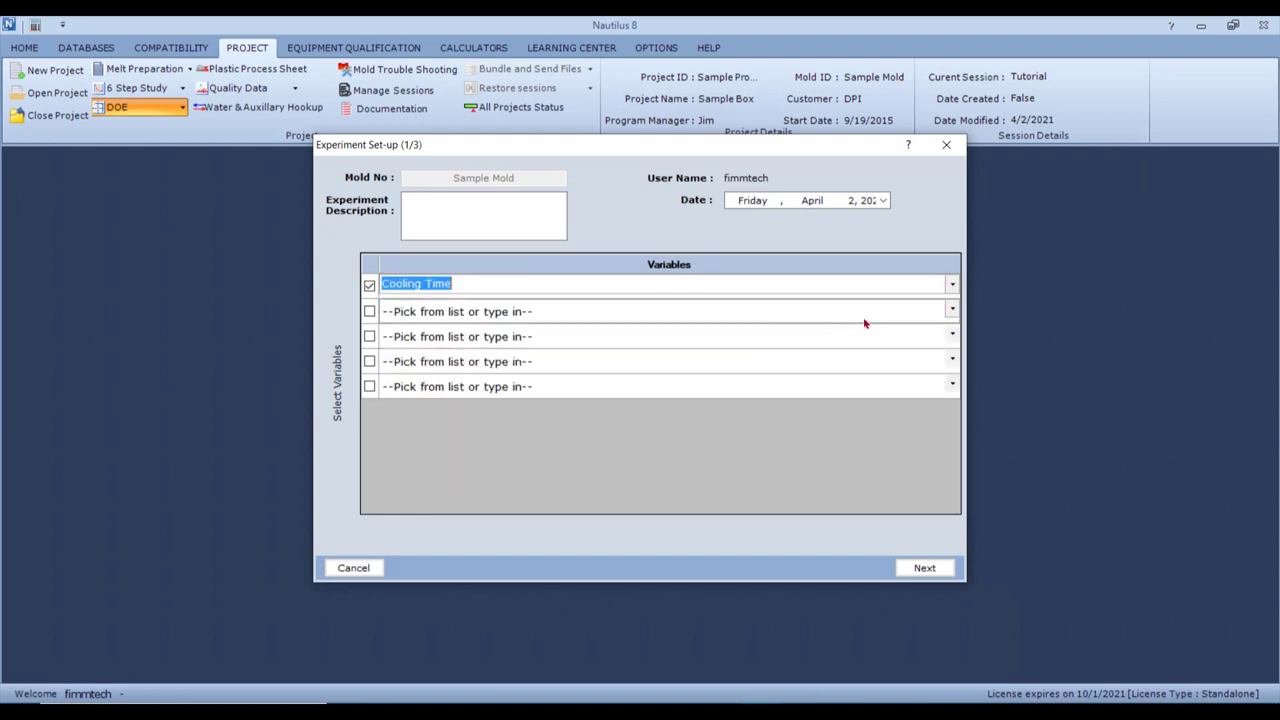
left_click(951, 313)
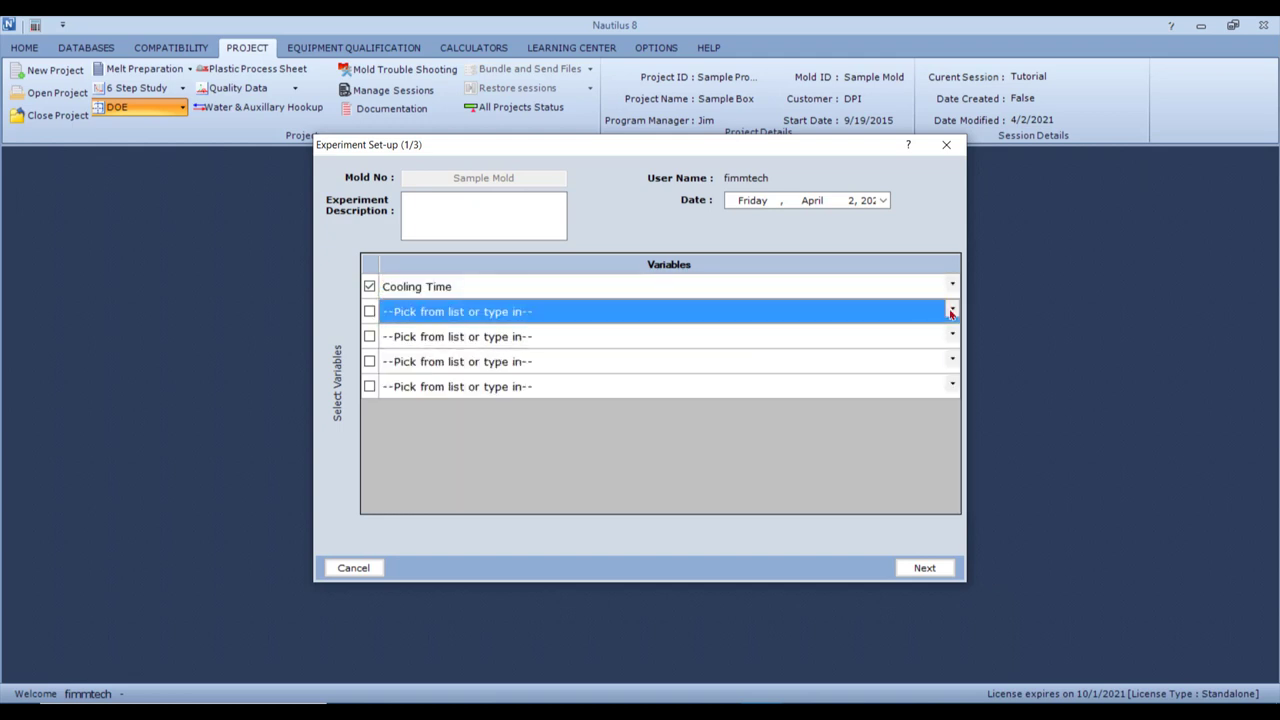
left_click(951, 313)
left_click(766, 489)
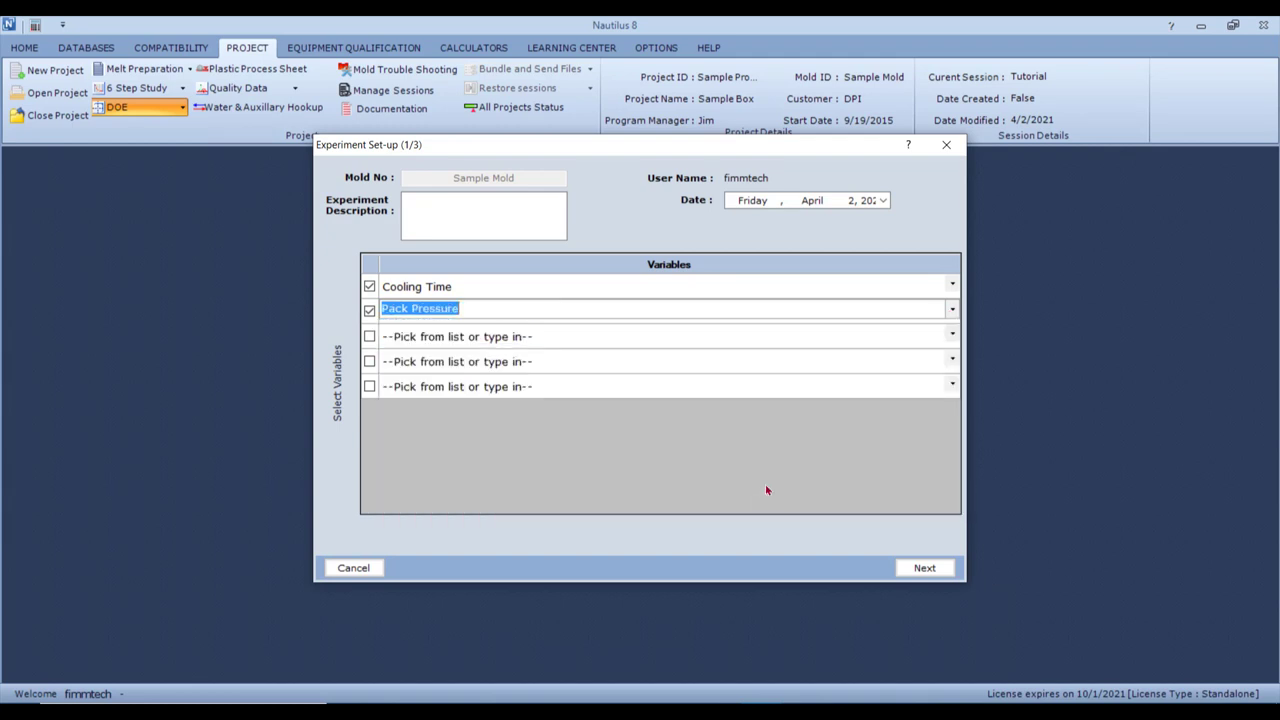
left_click(952, 337)
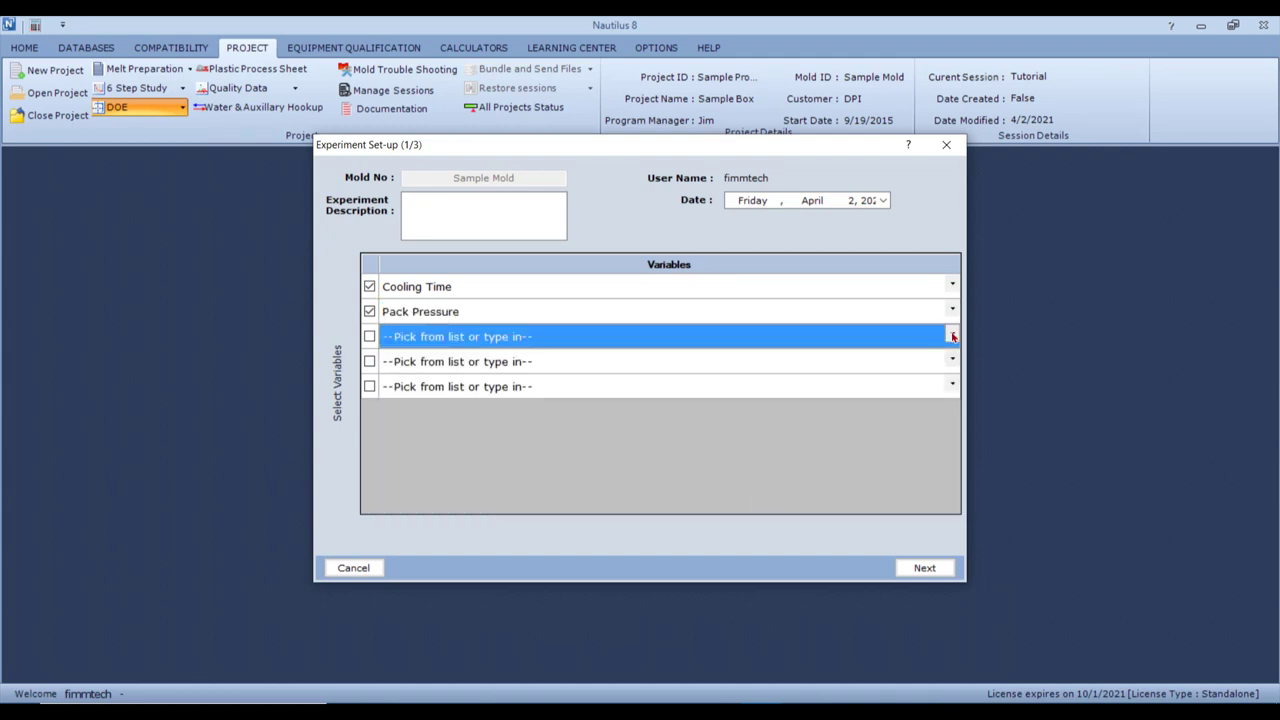
left_click(952, 337)
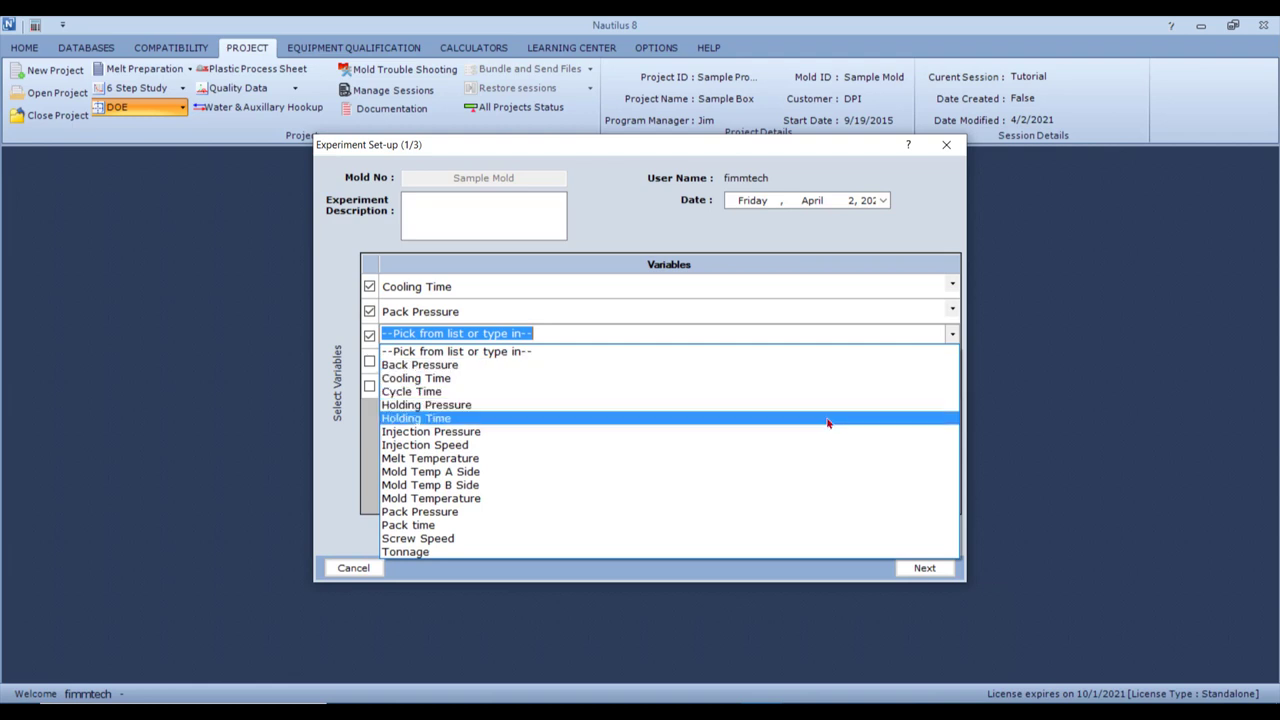
left_click(794, 458)
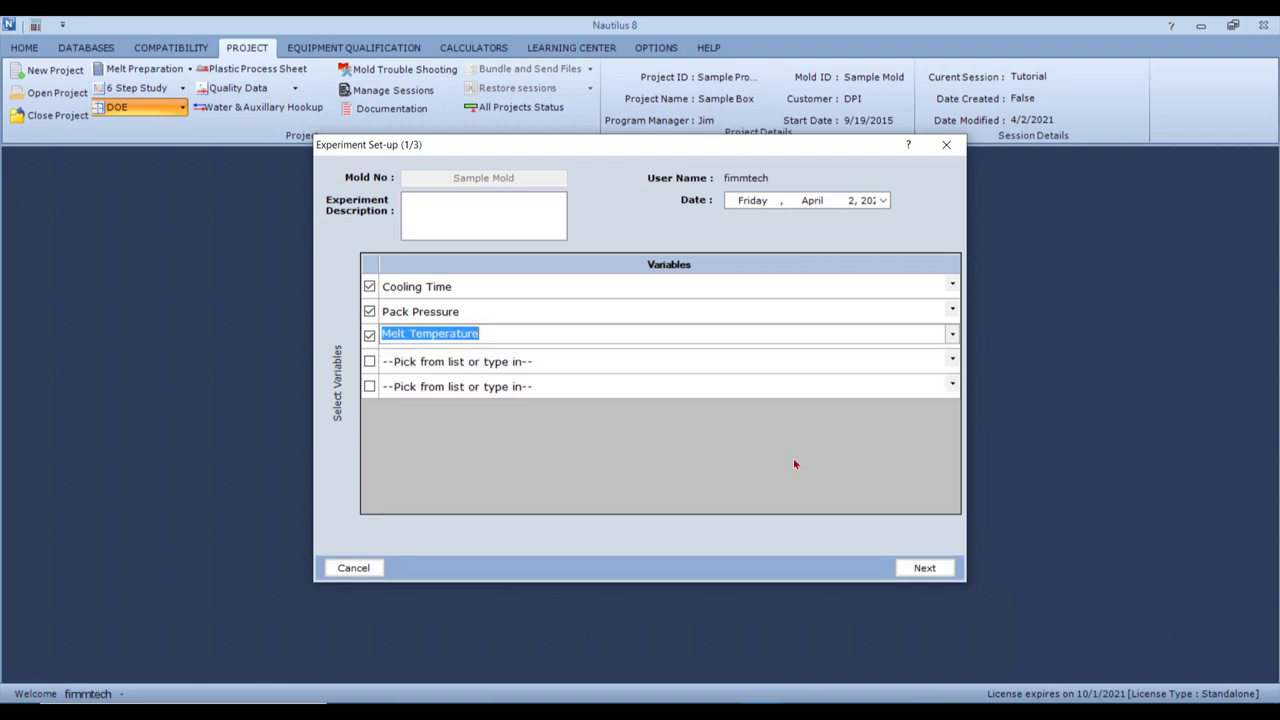
left_click(920, 567)
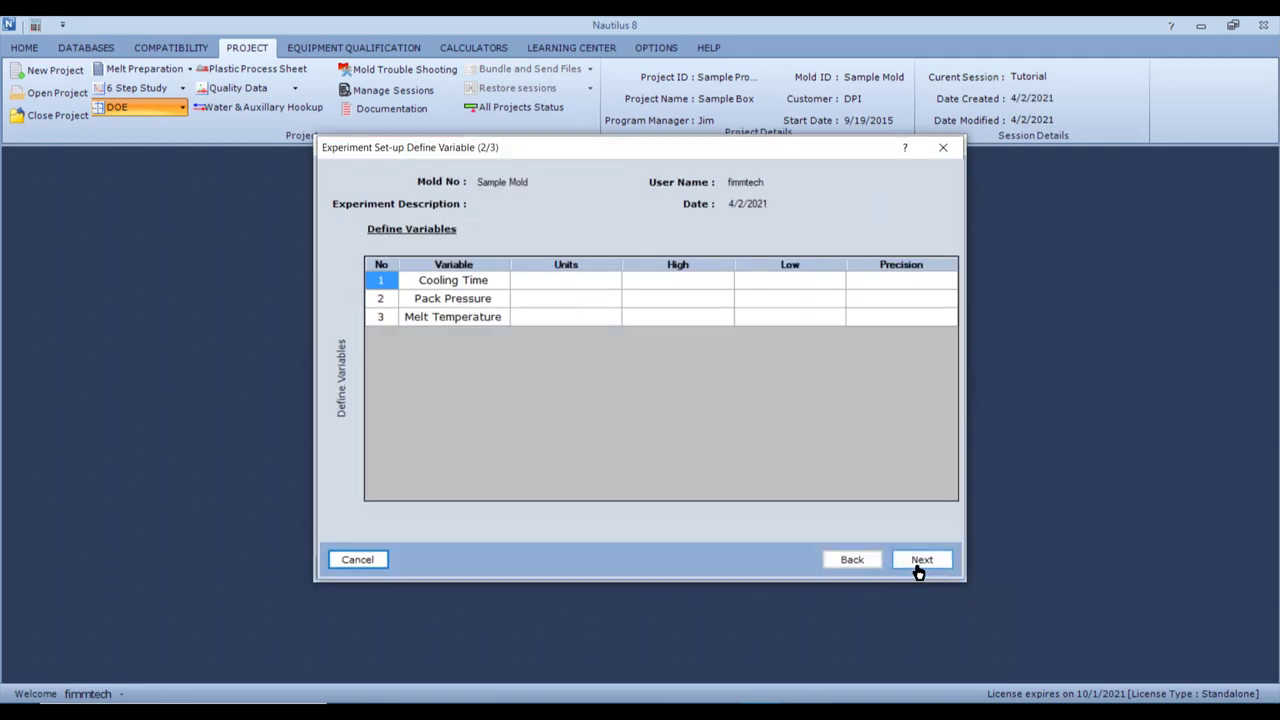
Enter the variables' units: sec for Cooling Time, ppsi for Pack Pressure and deg F for Melt Temperature.
left_click(578, 287)
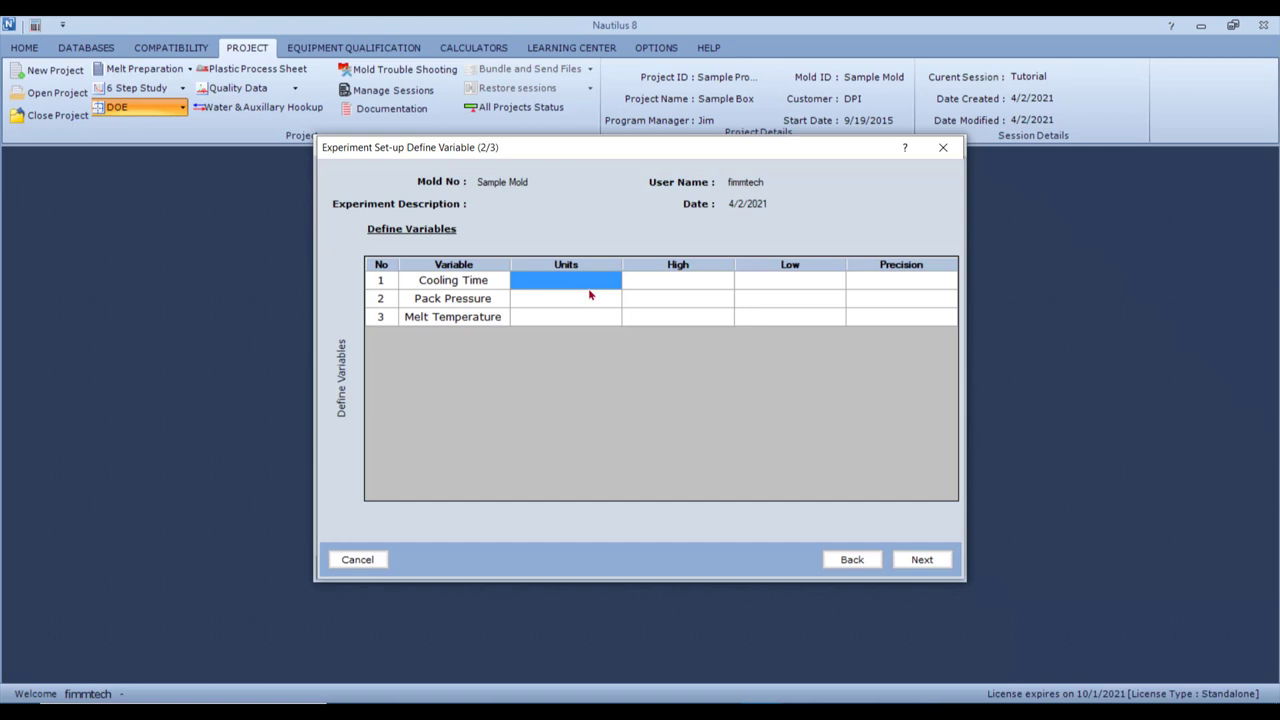
type("sec")
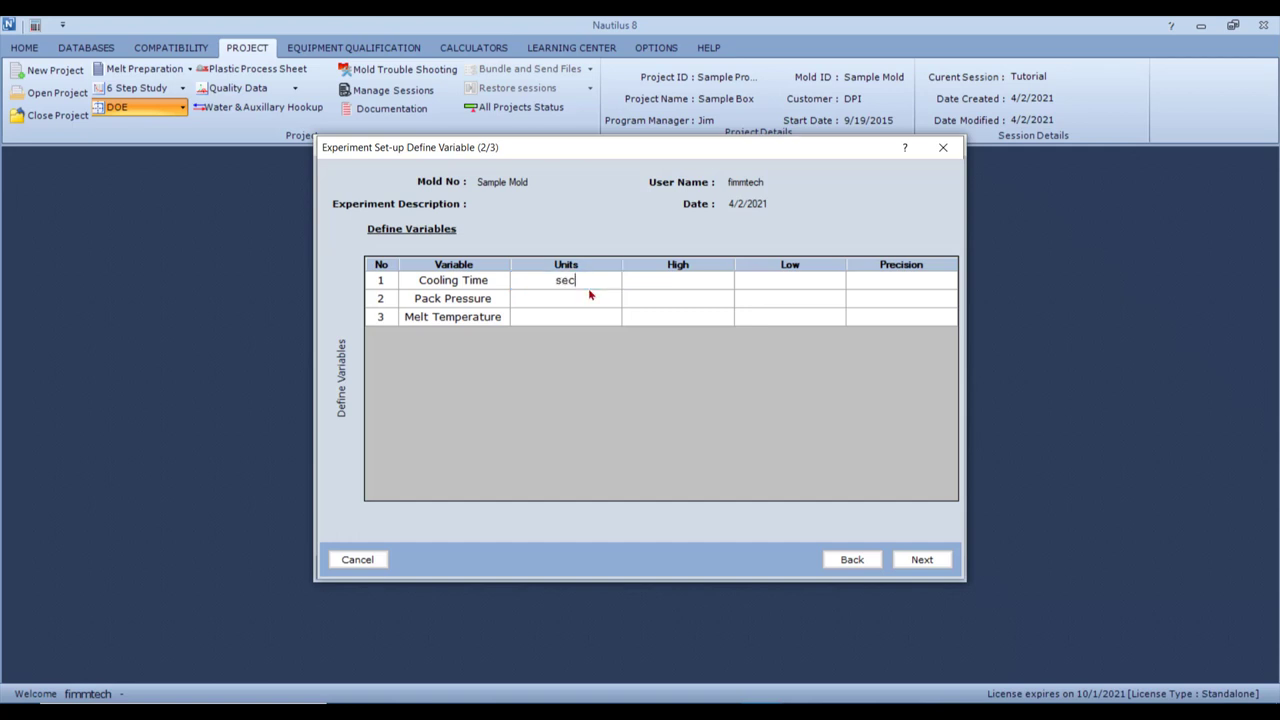
left_click(589, 294)
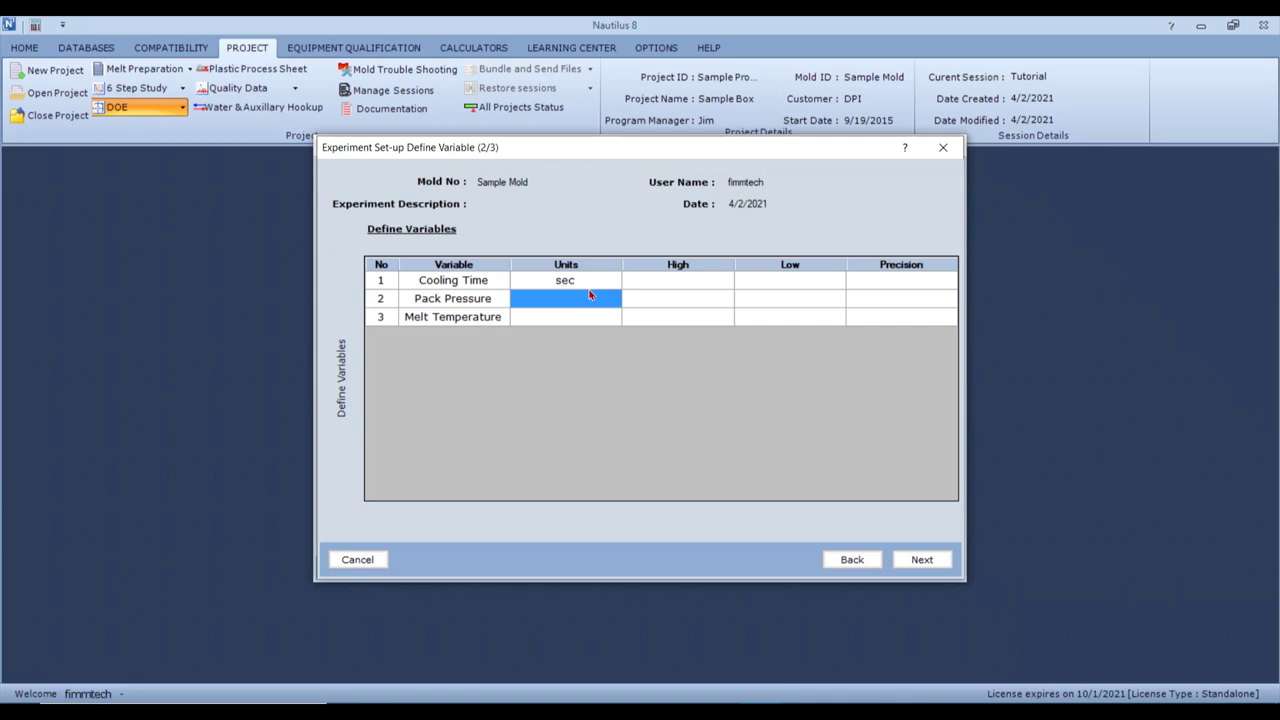
type("ppsi")
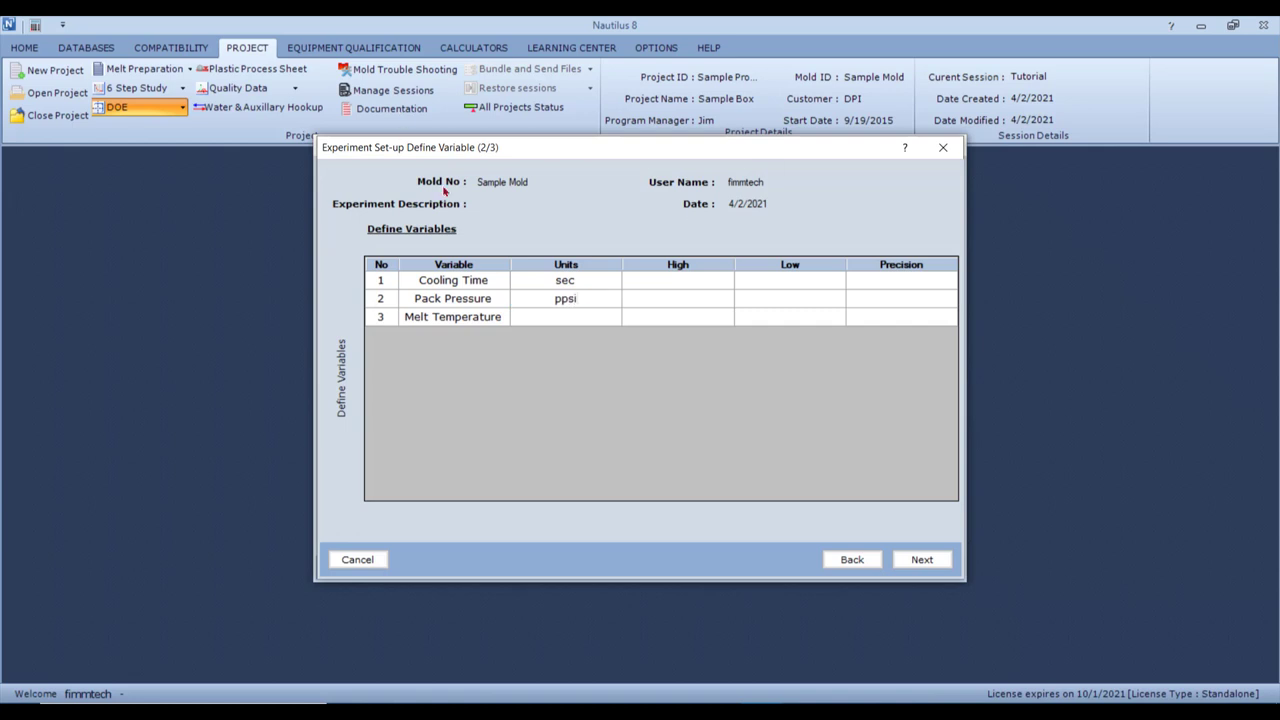
left_click(558, 322)
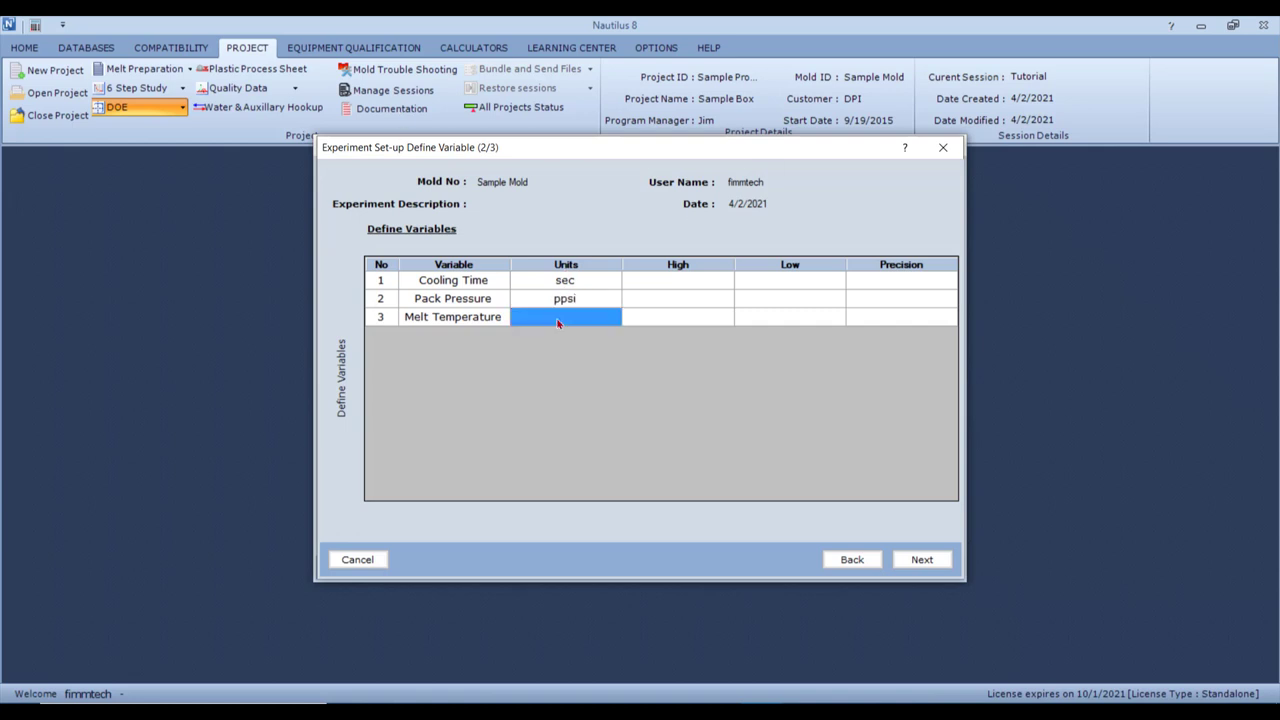
type("deg ")
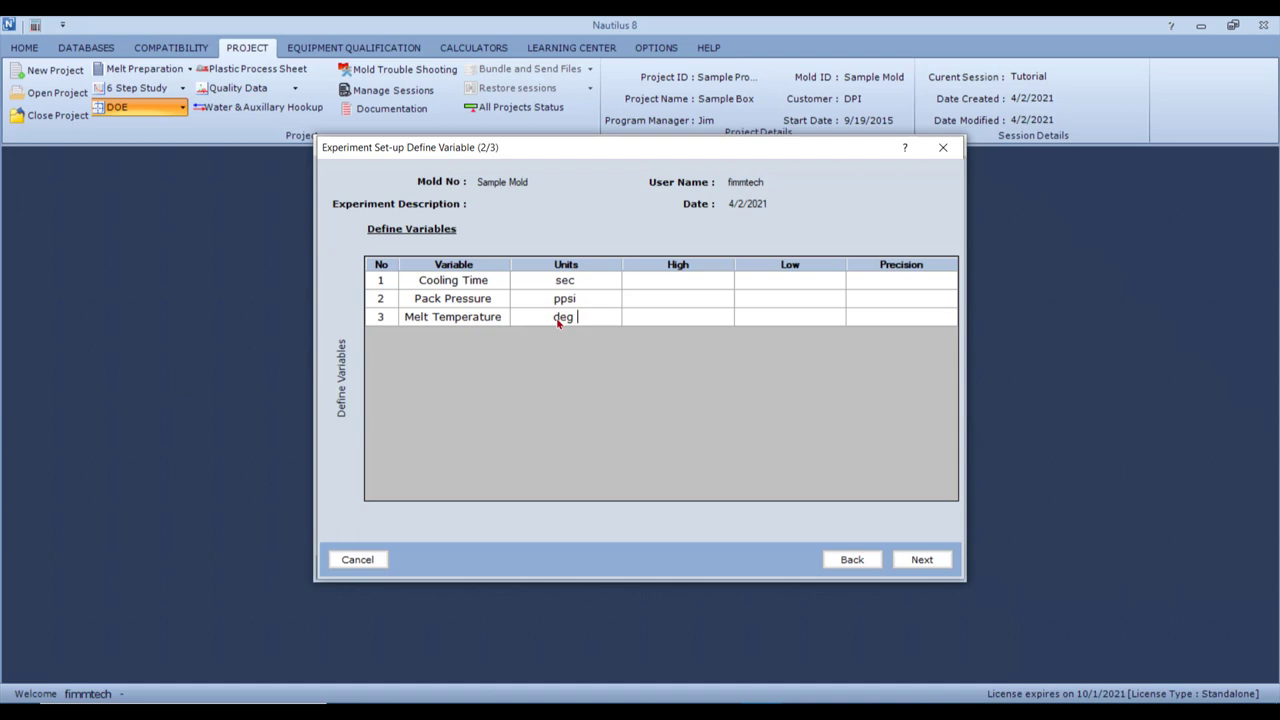
type("F")
Set the Pack Pressure low level to 8000 and its high level to 12000.
left_click(678, 286)
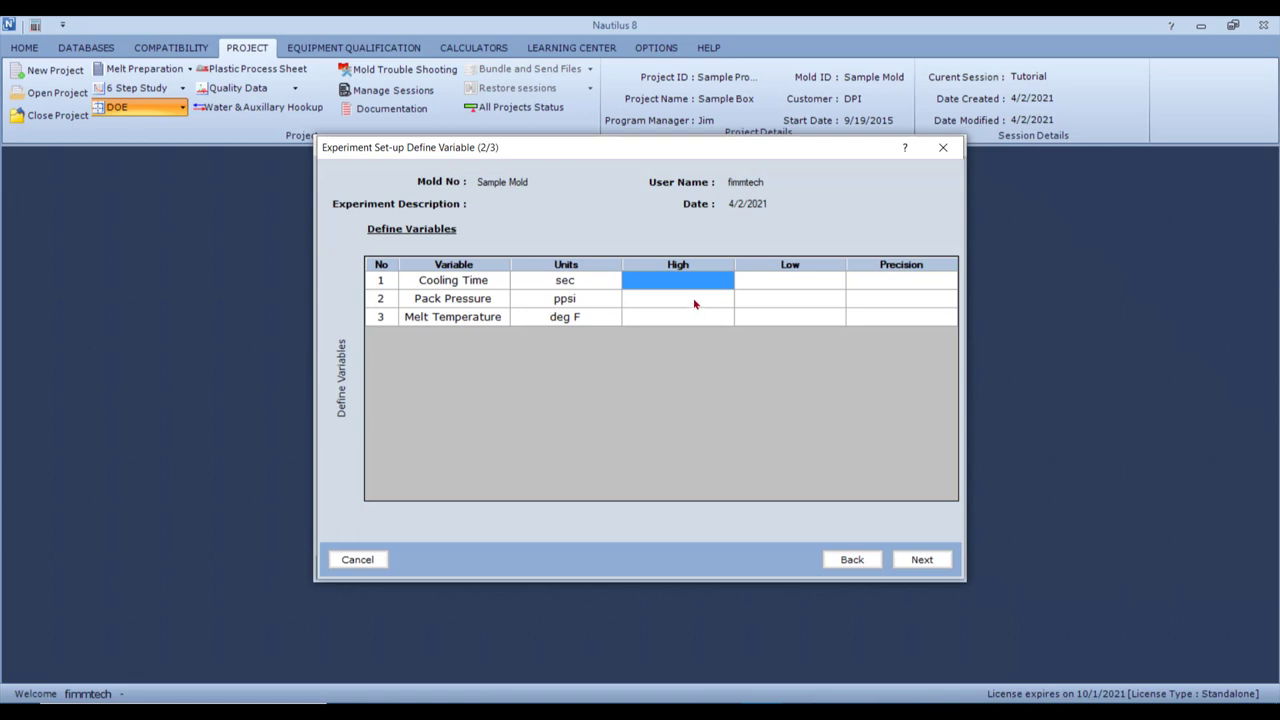
left_click(775, 301)
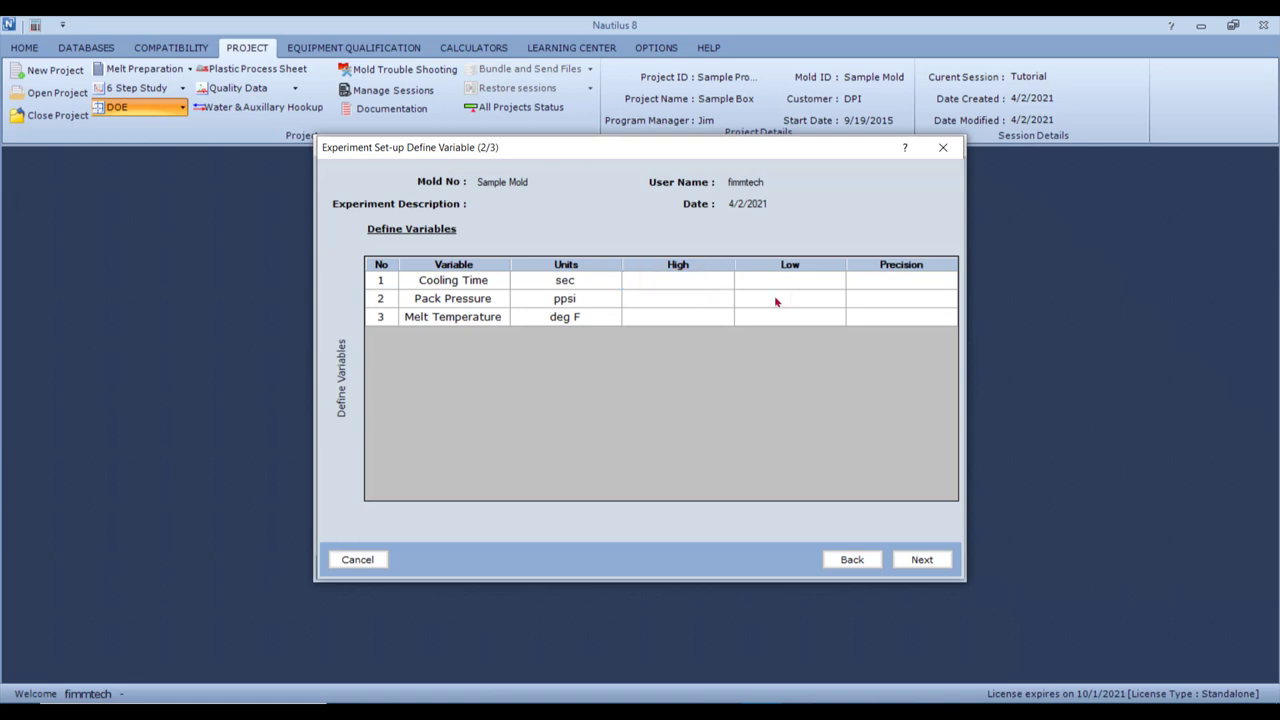
type("8000")
left_click(720, 305)
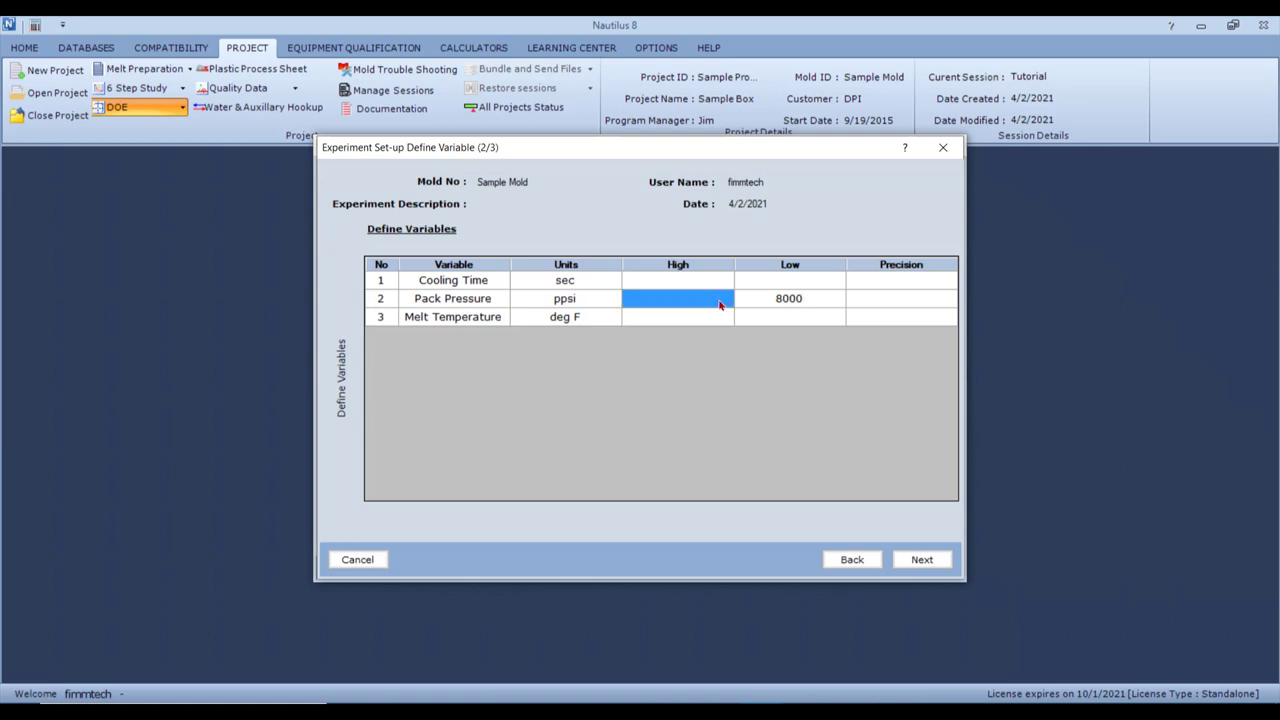
type("12000")
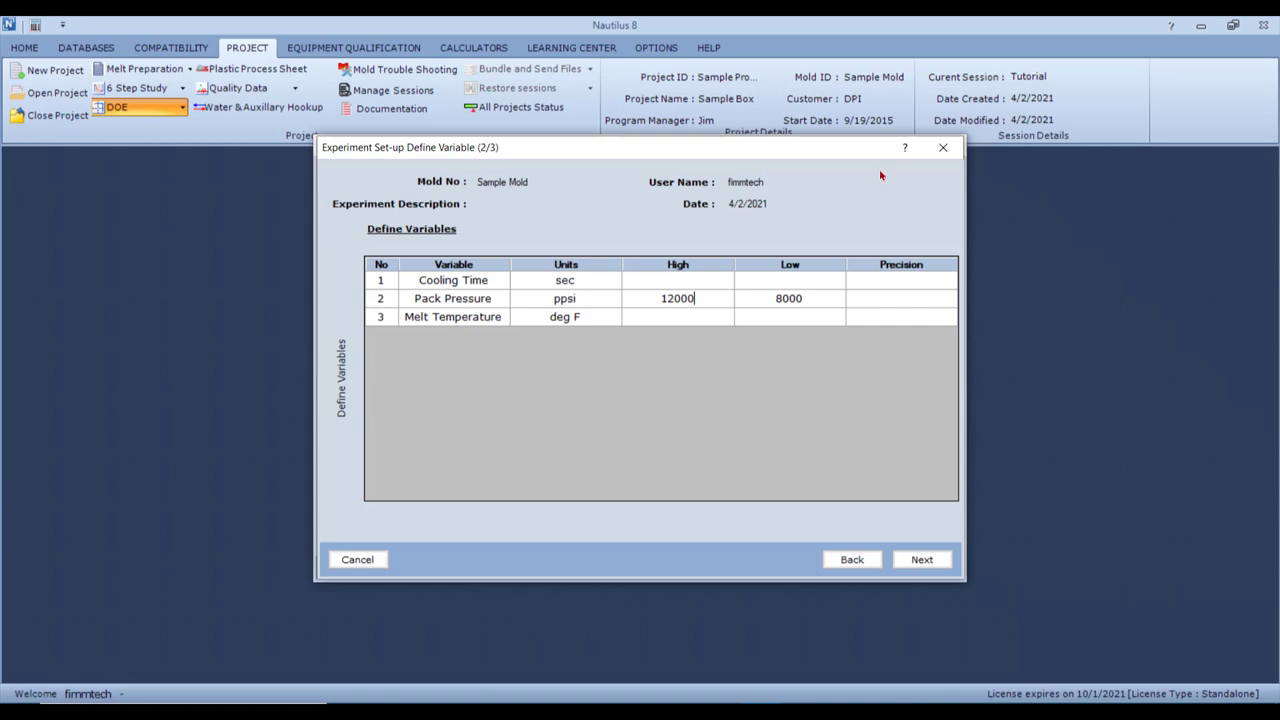
Set the Cooling Time low level to 8 and its high level to 14.
left_click(824, 288)
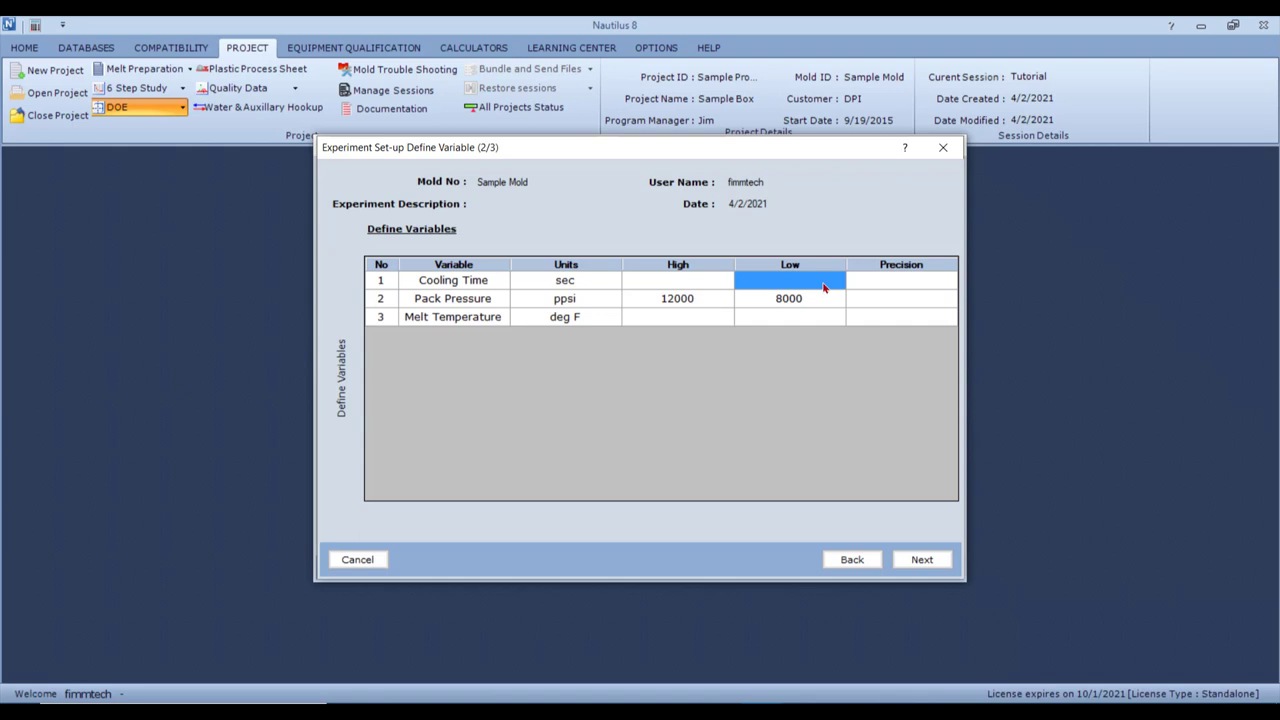
type("8")
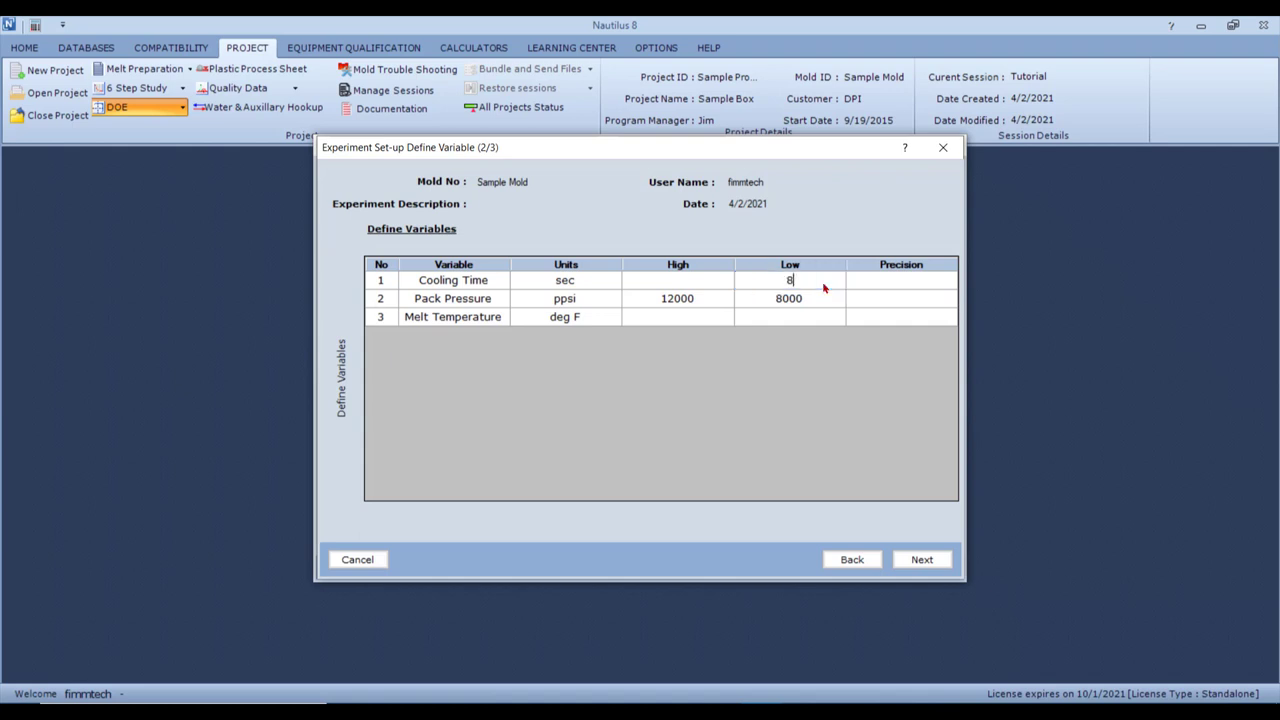
left_click(712, 289)
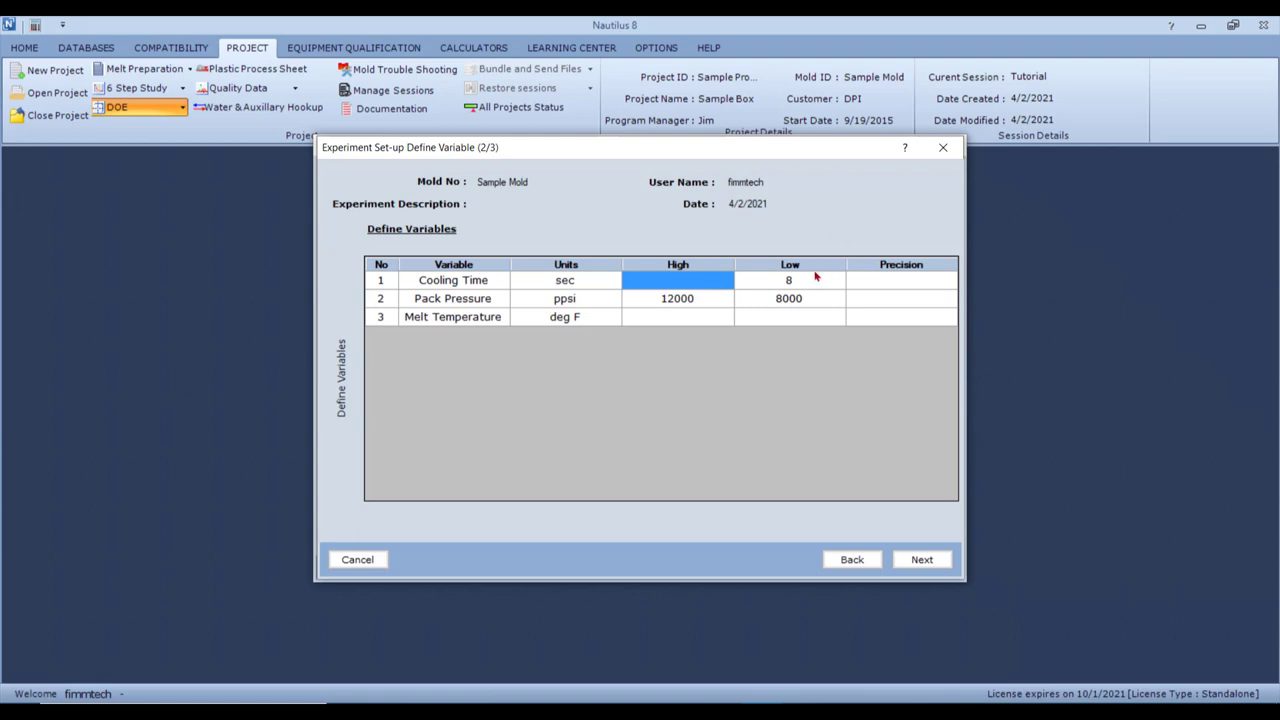
type("14")
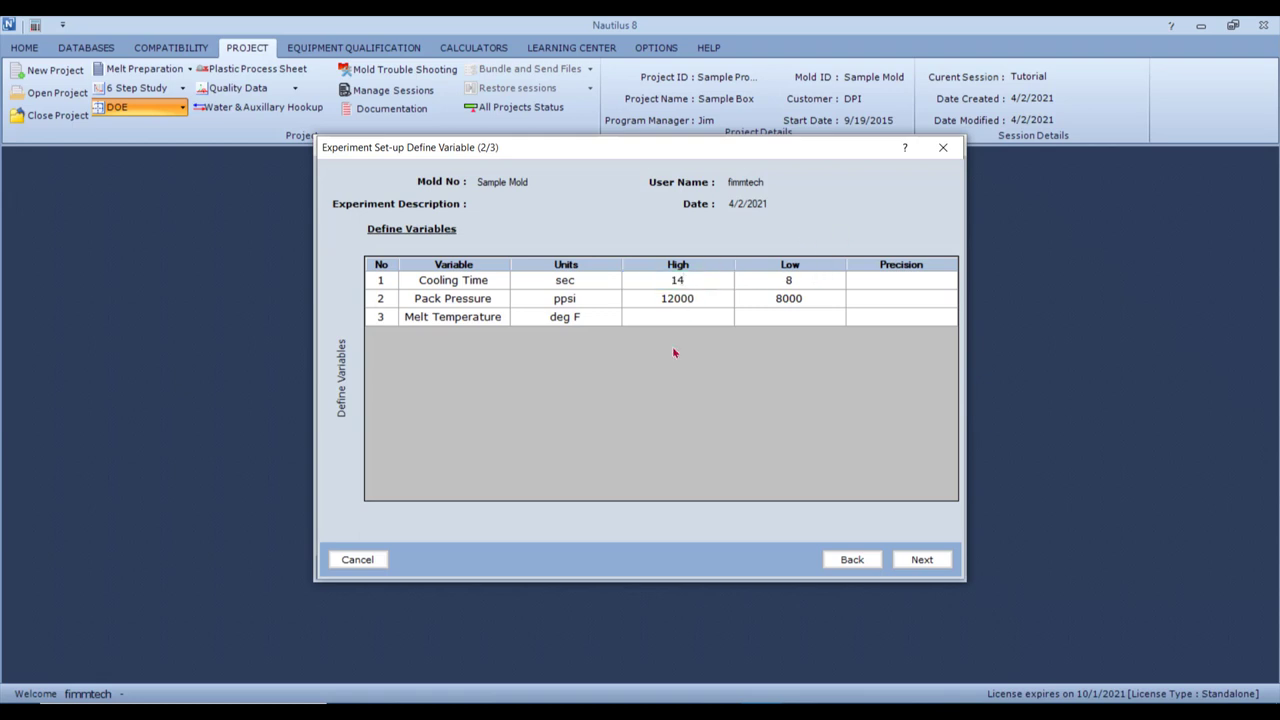
Set the Melt Temperature high level to 480 and its low level to 420.
left_click(689, 322)
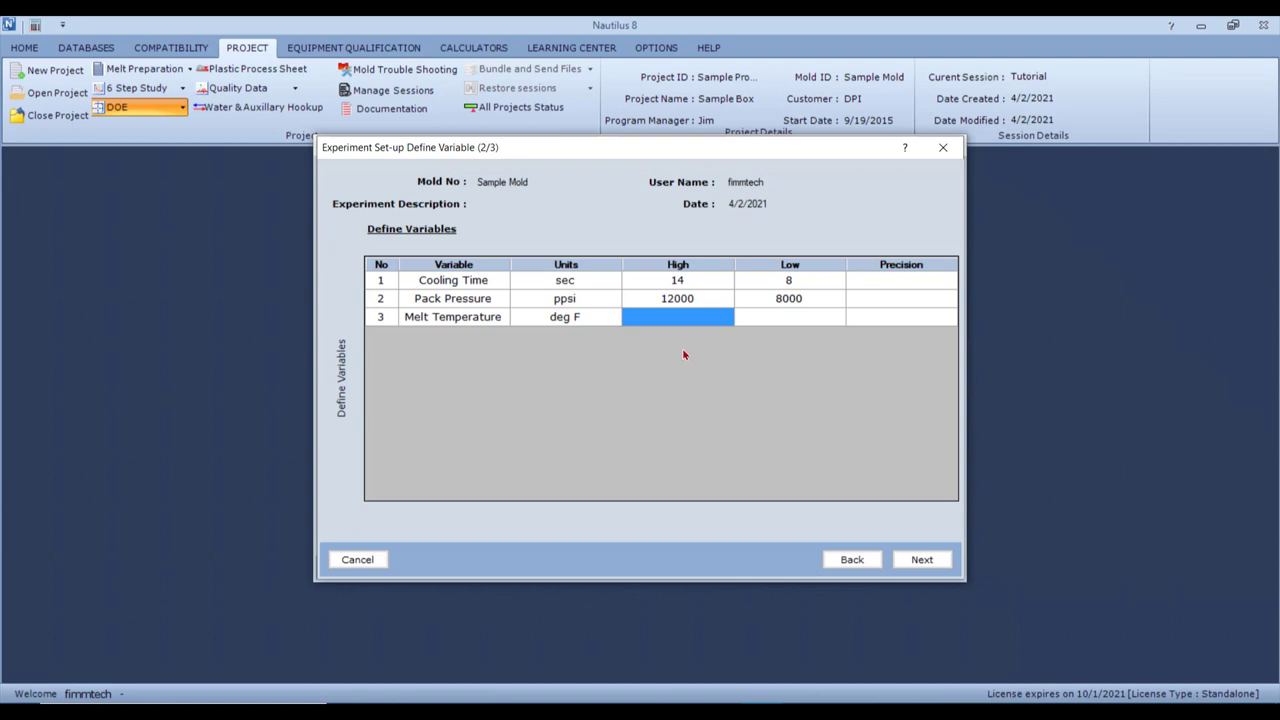
type("480")
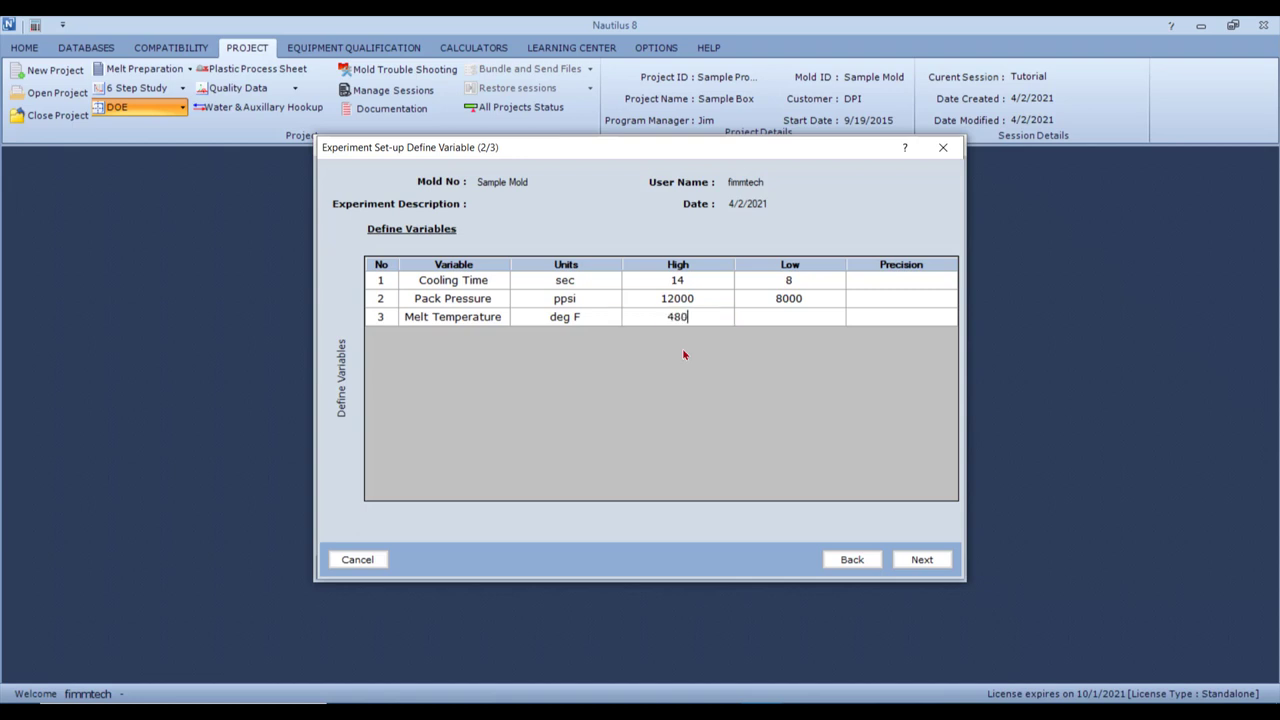
left_click(815, 325)
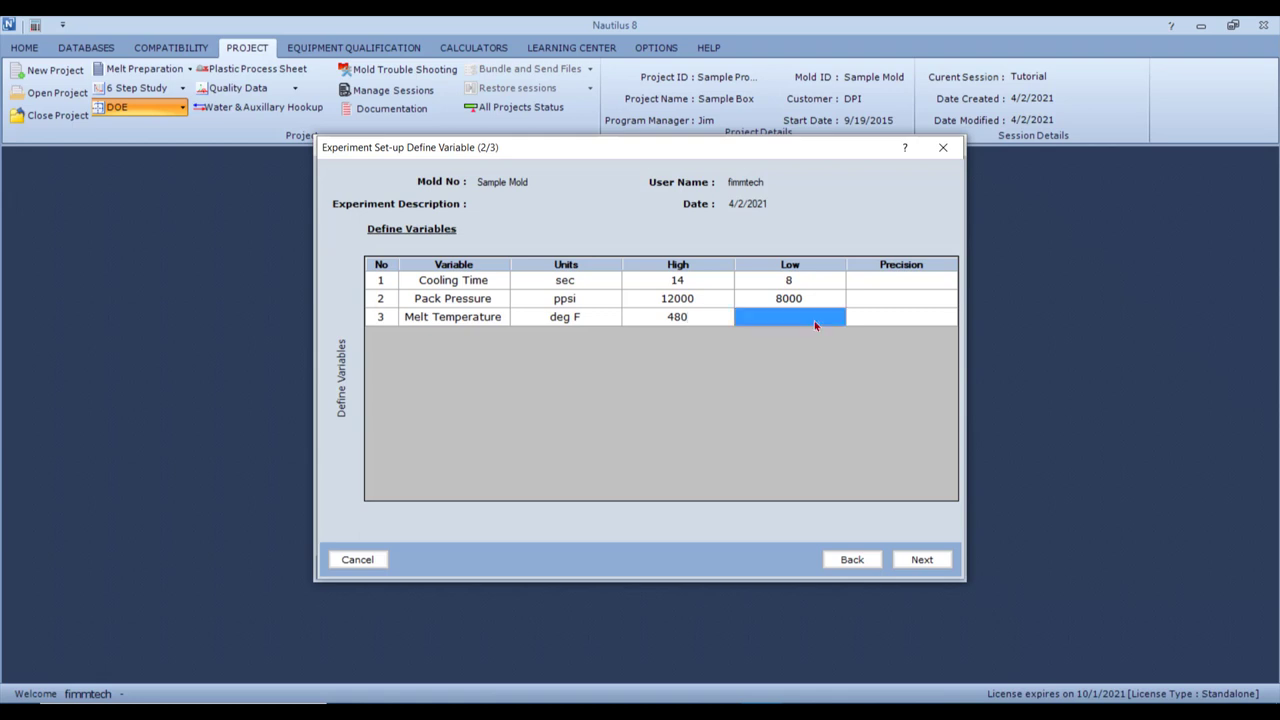
type("420")
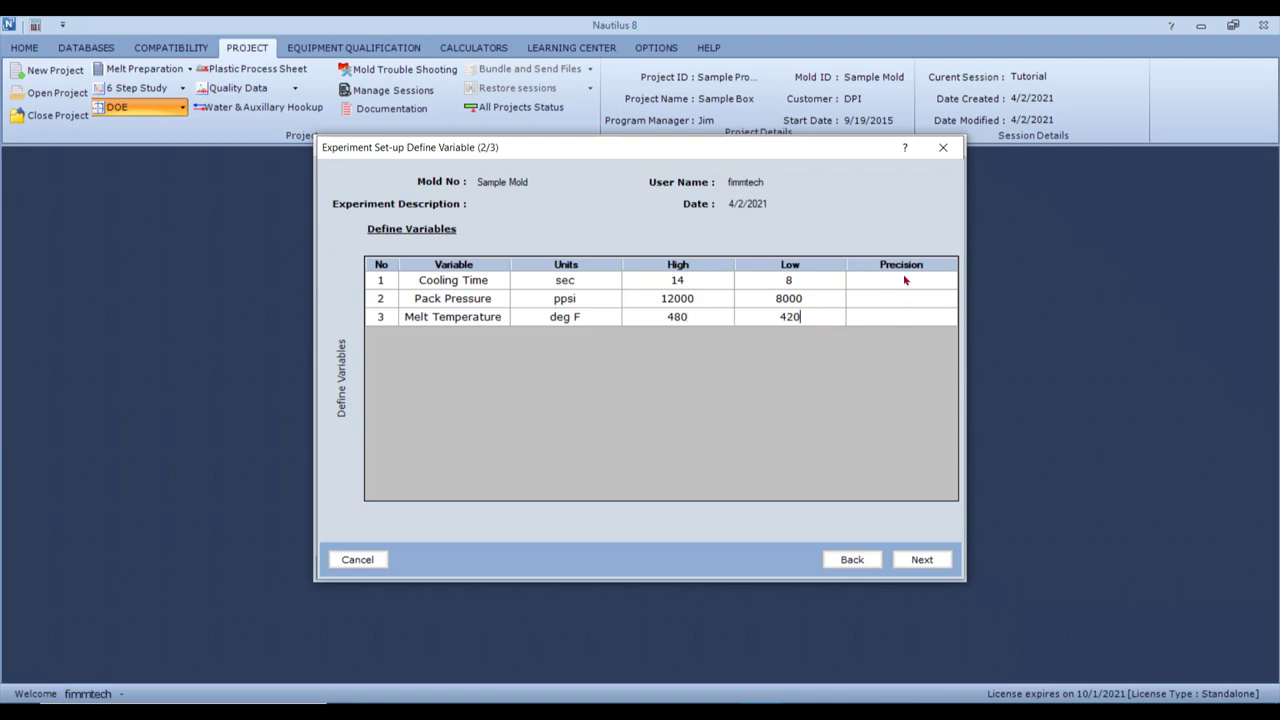
Open the visual help for the variable definition page to read about the precision number.
left_click(906, 150)
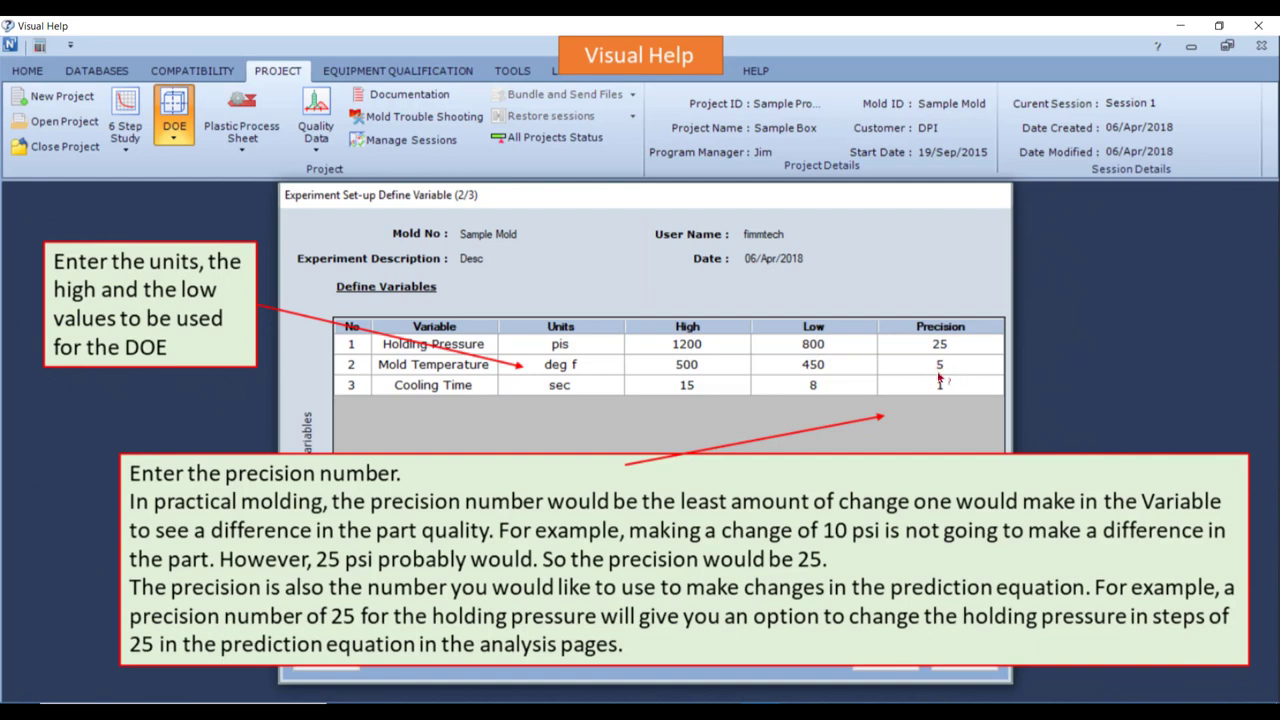
Set the precision to 1 for Cooling Time, 250 for Pack Pressure and 5 for Melt Temperature, and proceed to the response definition.
left_click(1256, 26)
left_click(910, 286)
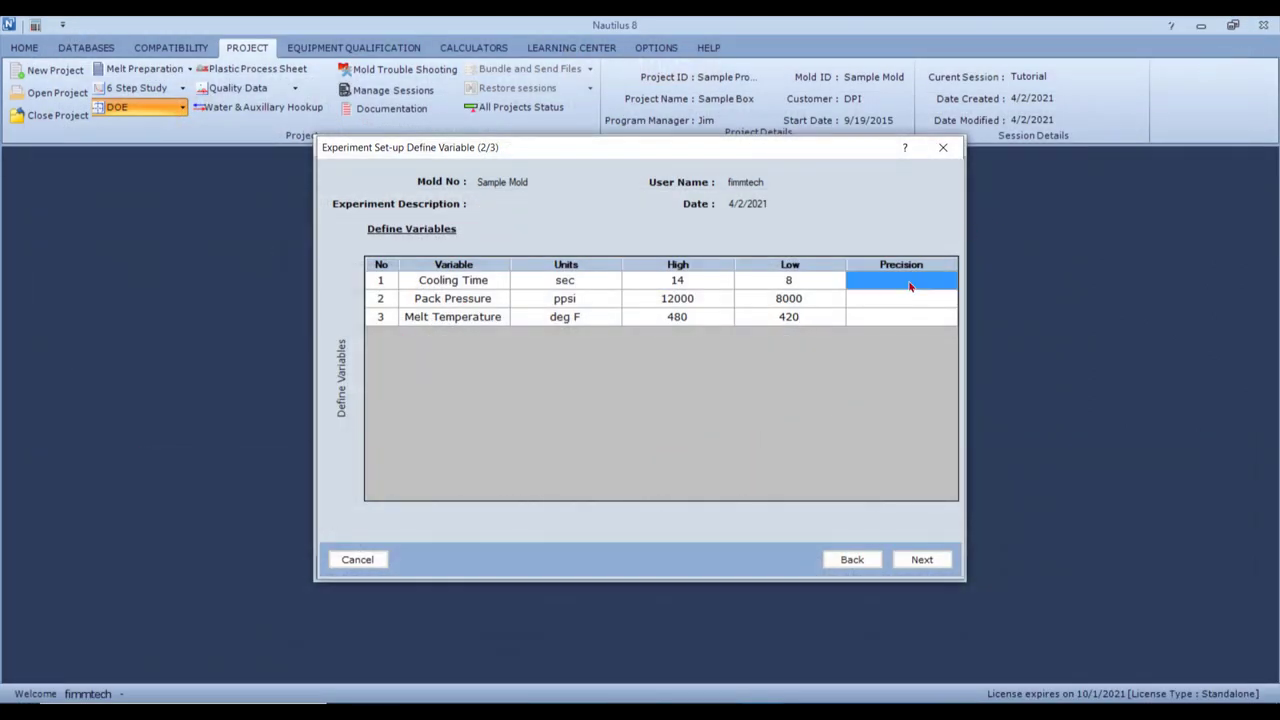
type("1")
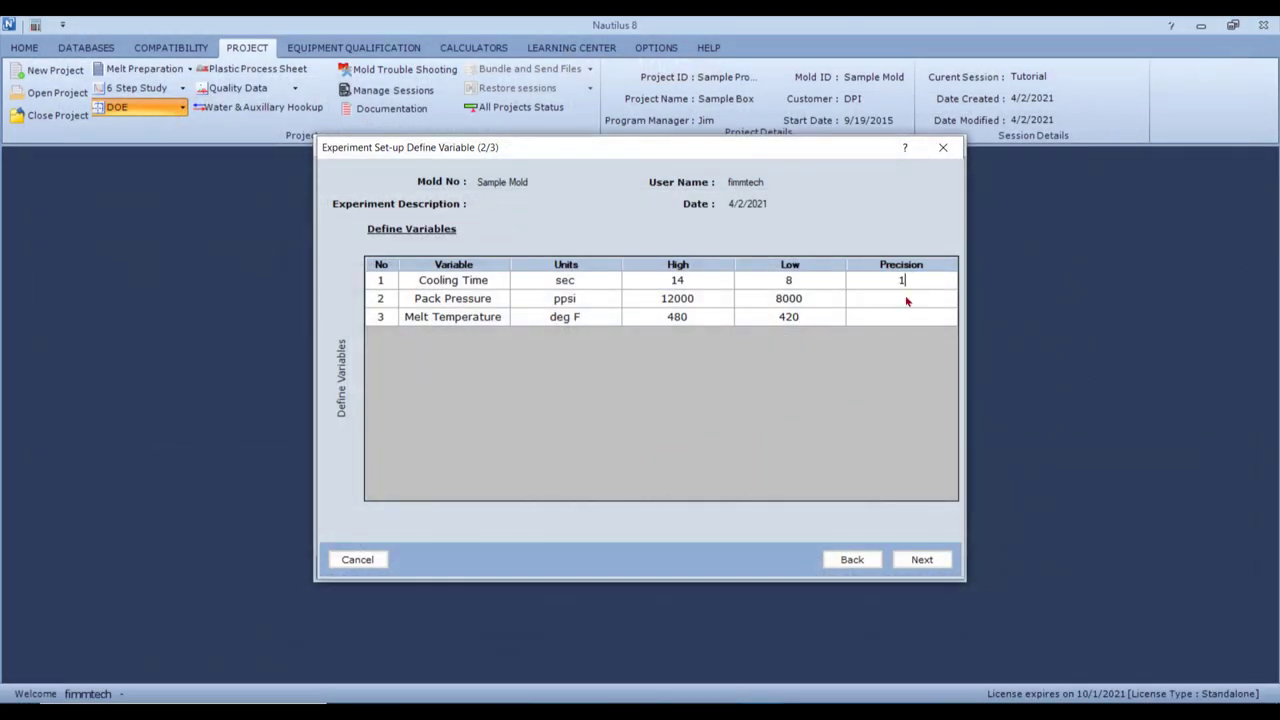
left_click(907, 301)
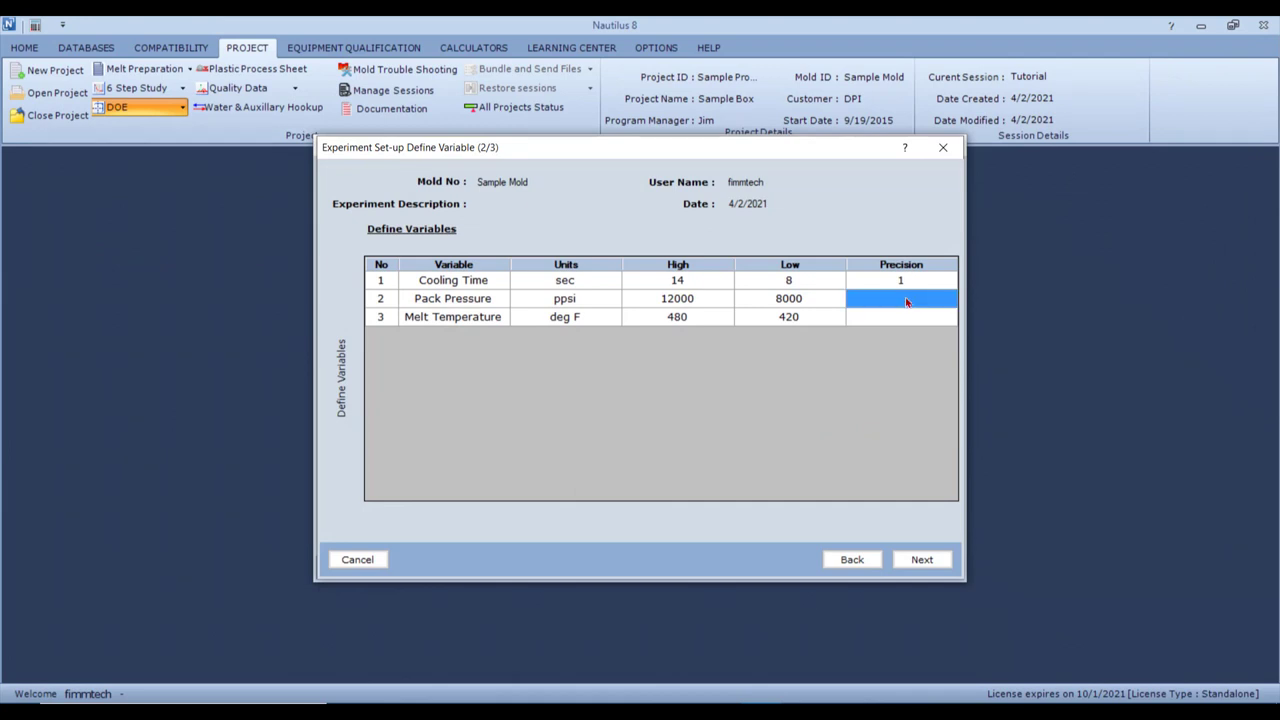
type("250")
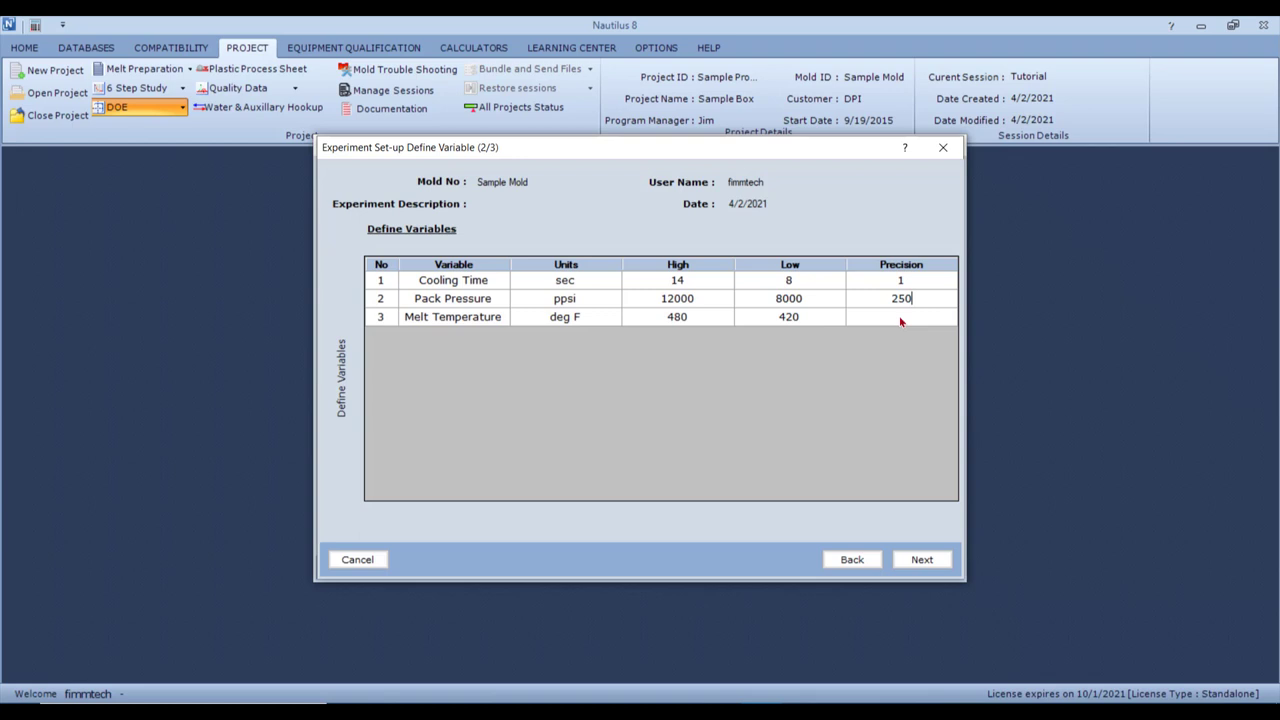
left_click(900, 319)
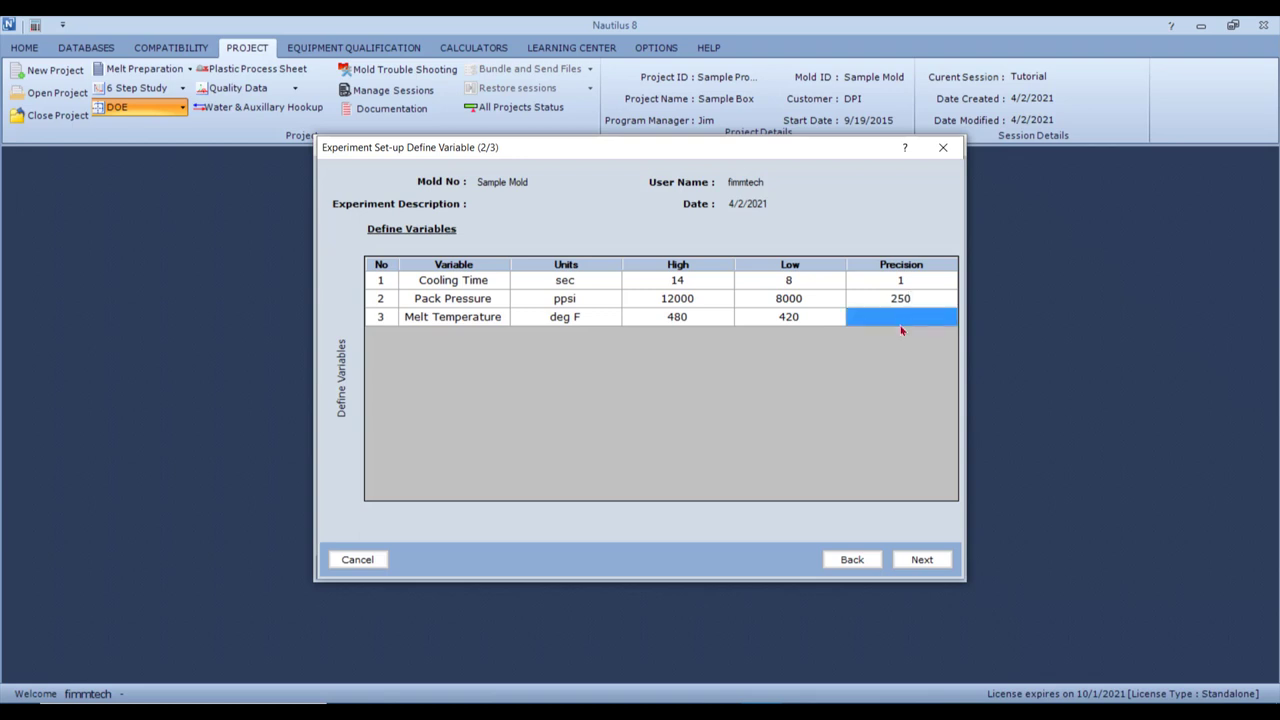
type("5")
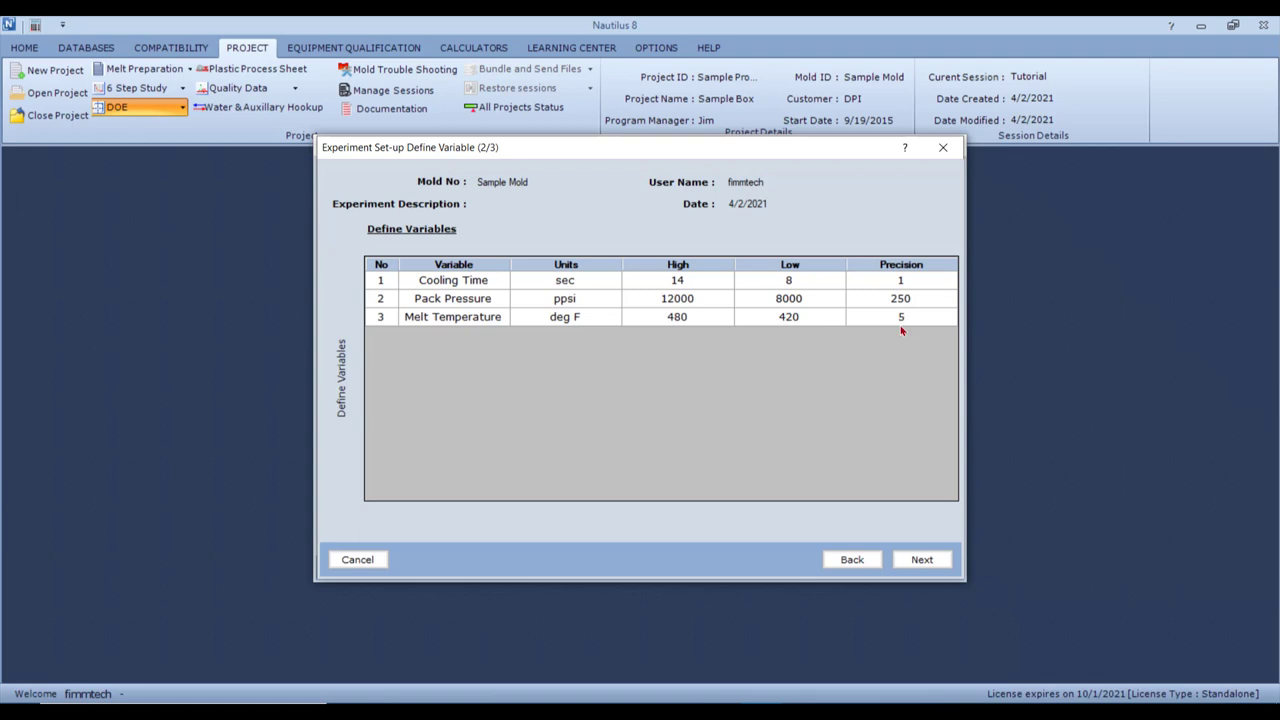
left_click(913, 559)
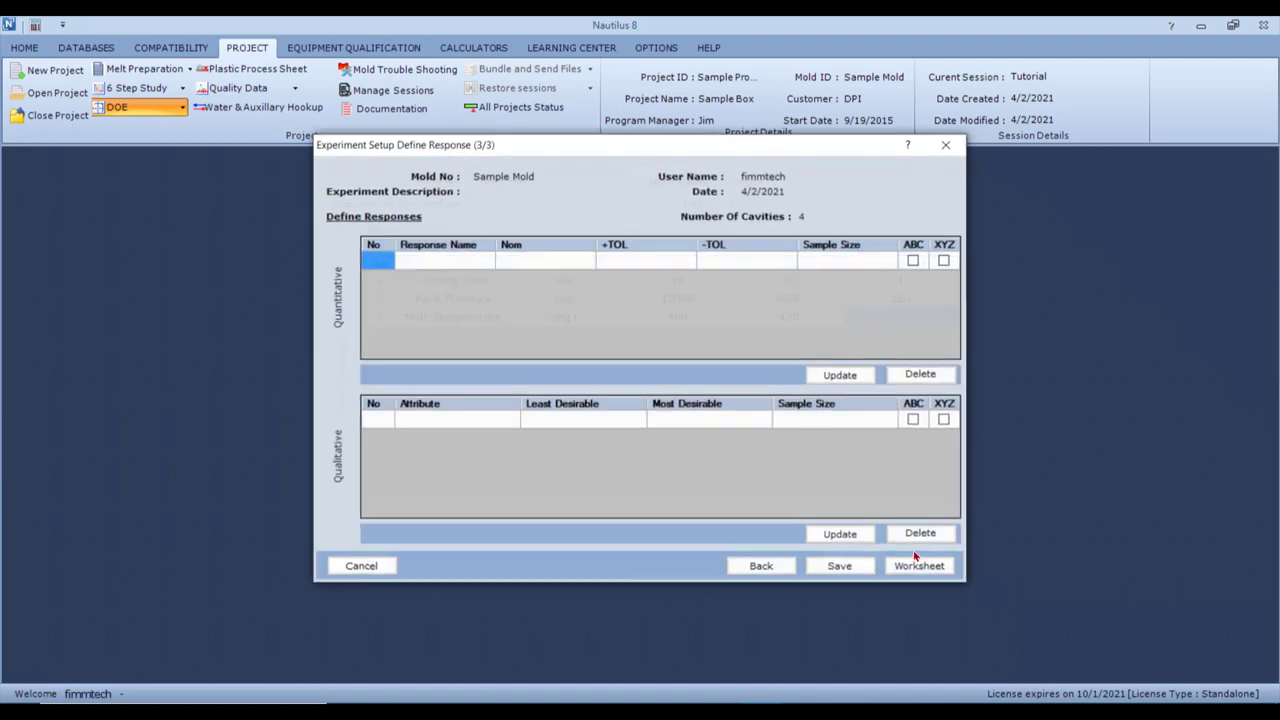
Add quantitative response Lenght with nominal 5.125, plus tolerance 0.010, minus tolerance 0.008 and sample size 3, assigned to ABC.
left_click(470, 263)
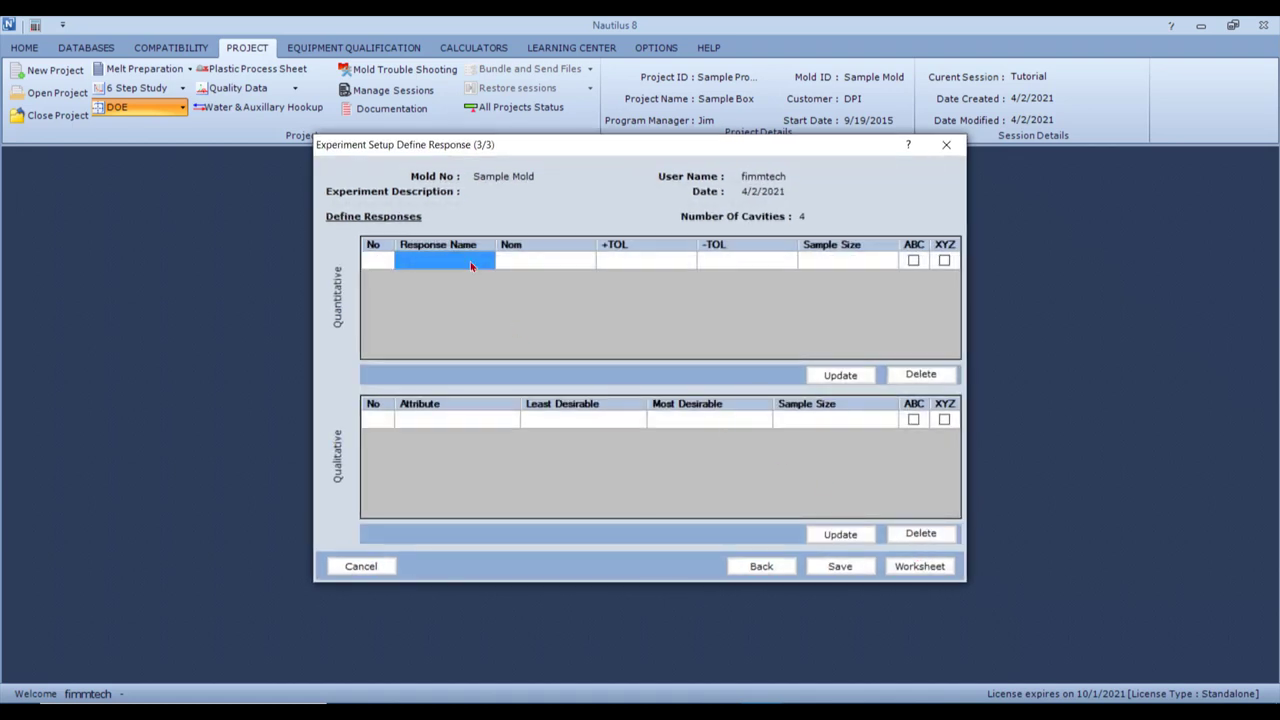
type("Lenght")
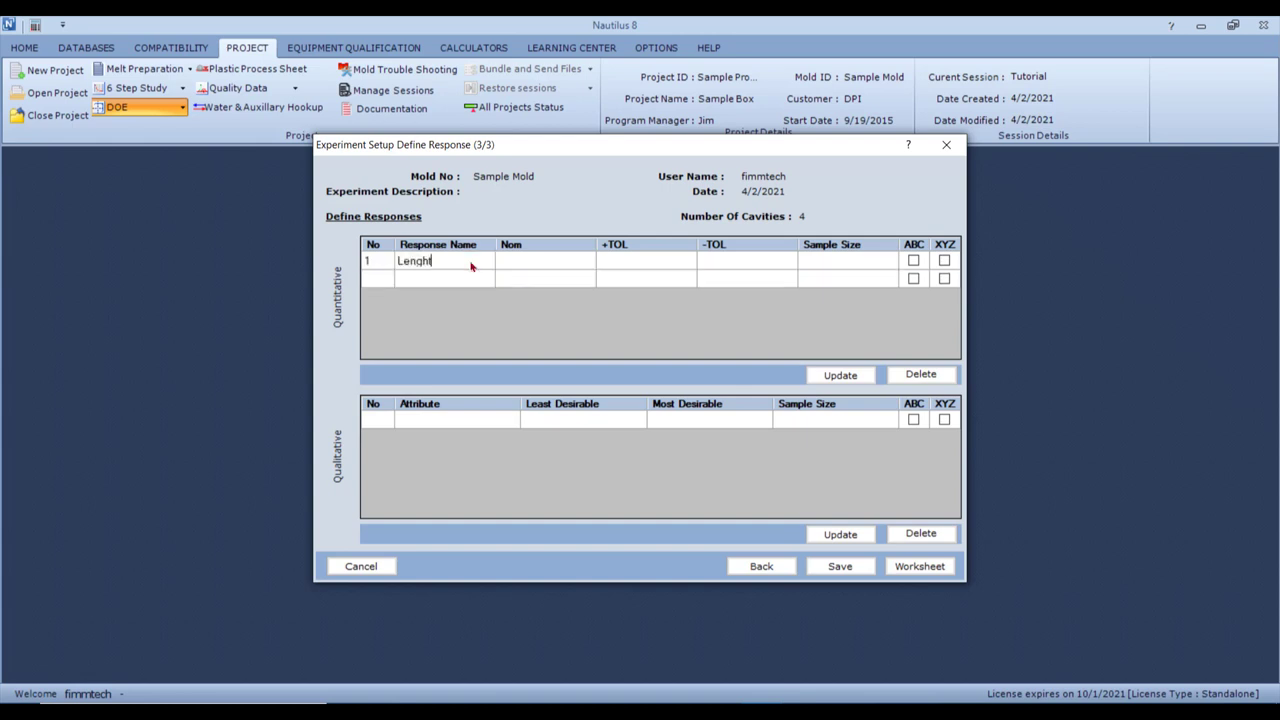
key("Tab")
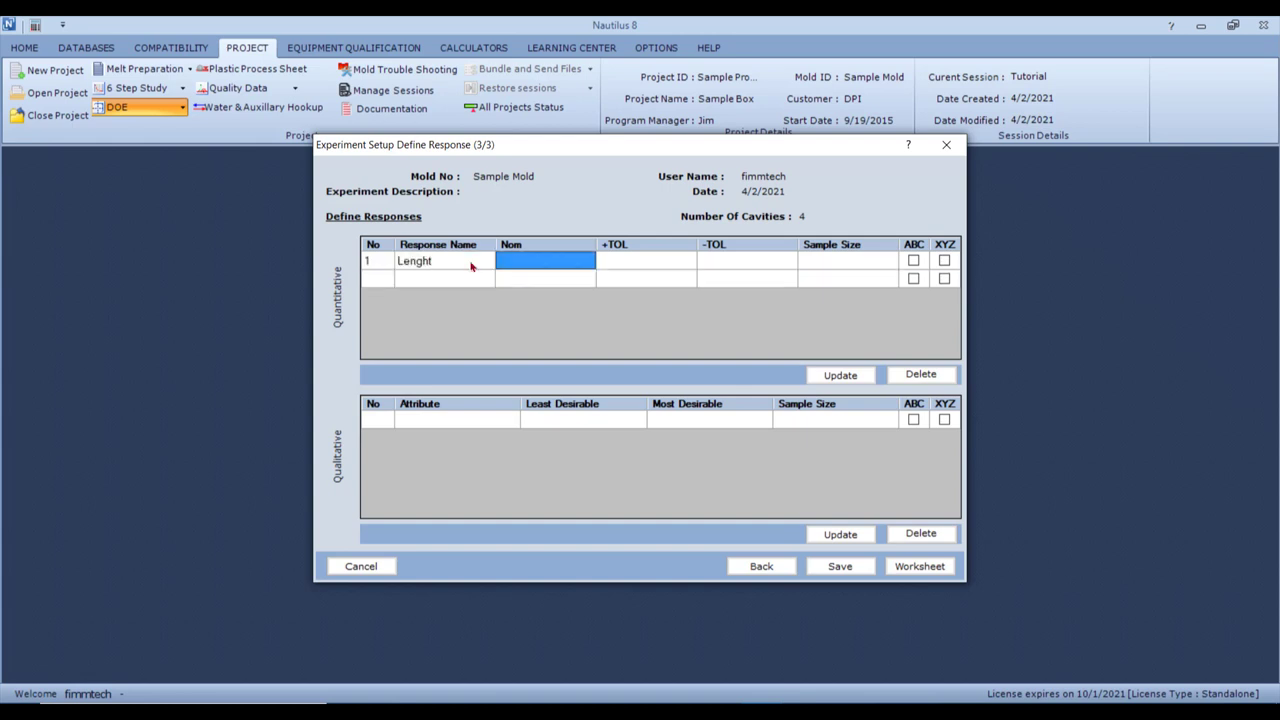
type("5.125")
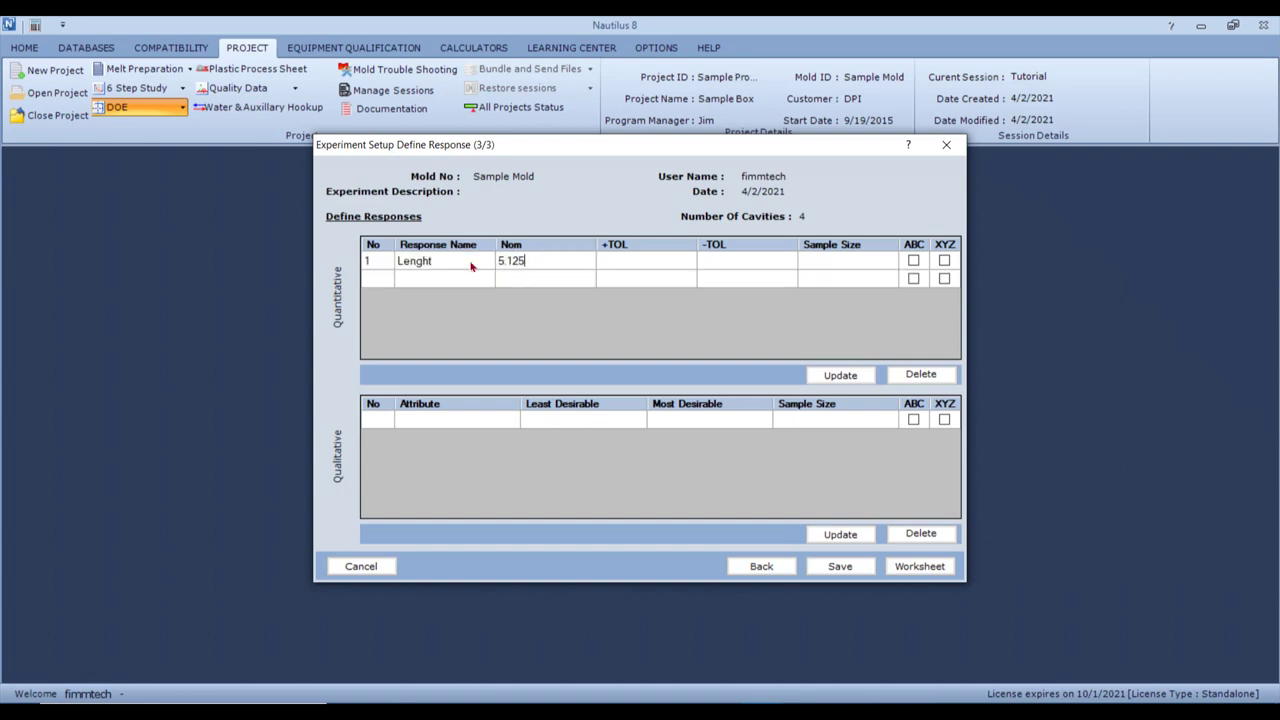
key("Tab")
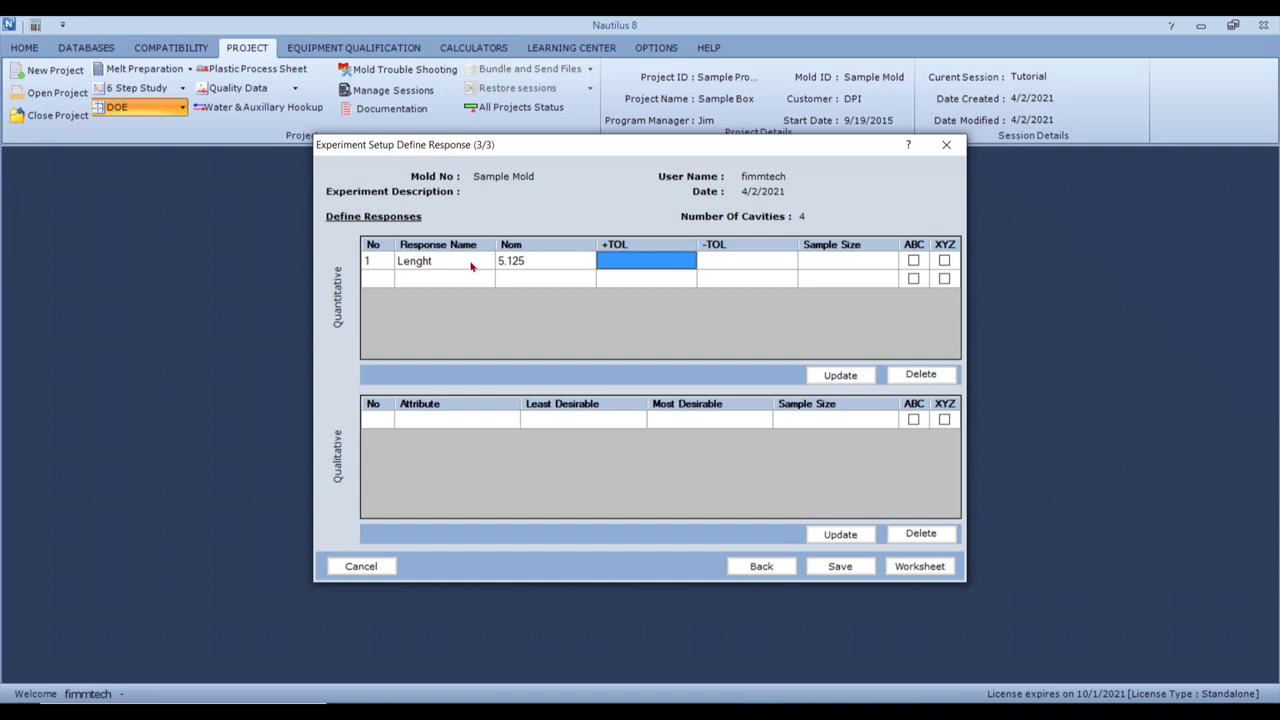
type("0.010")
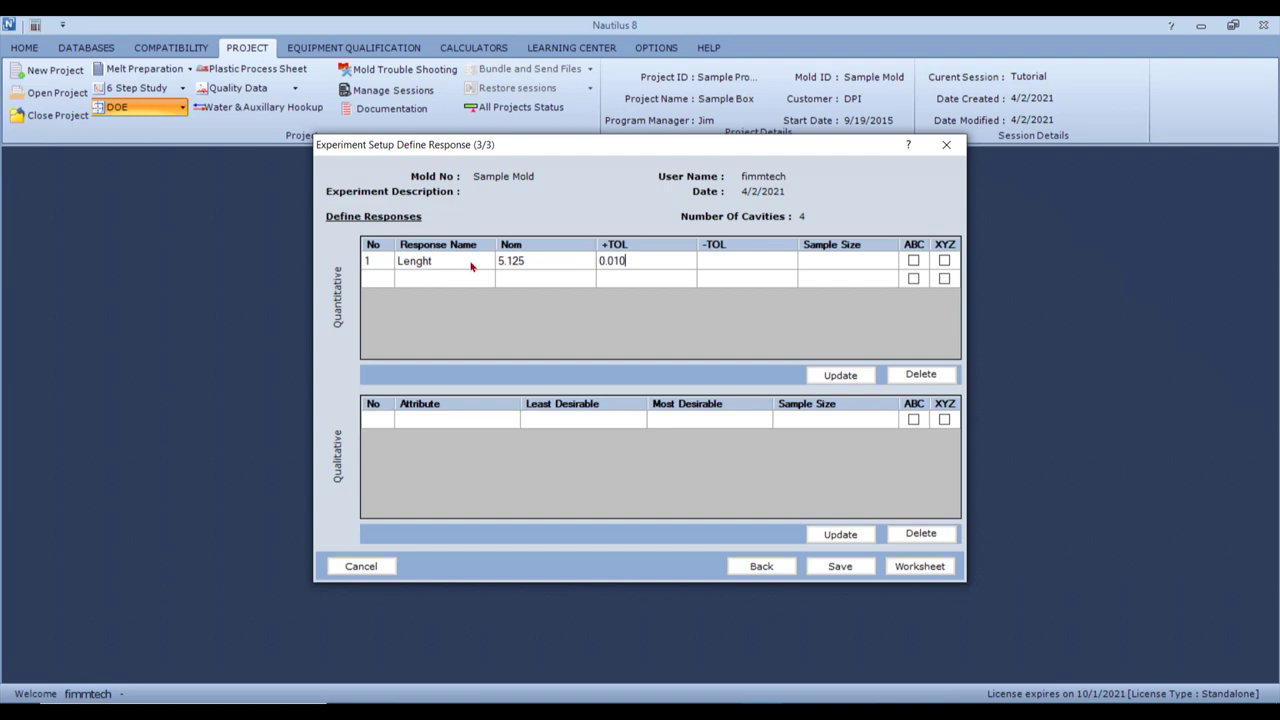
key("Tab")
type("0.008")
key("Tab")
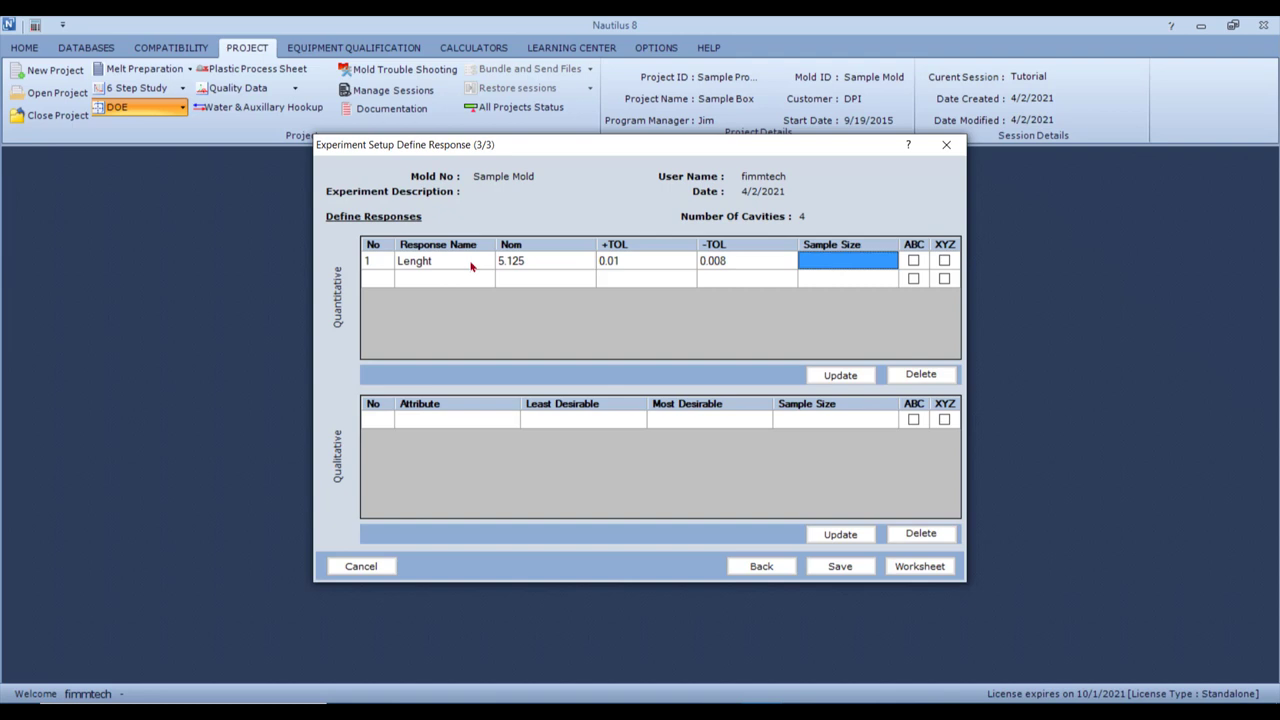
type("3")
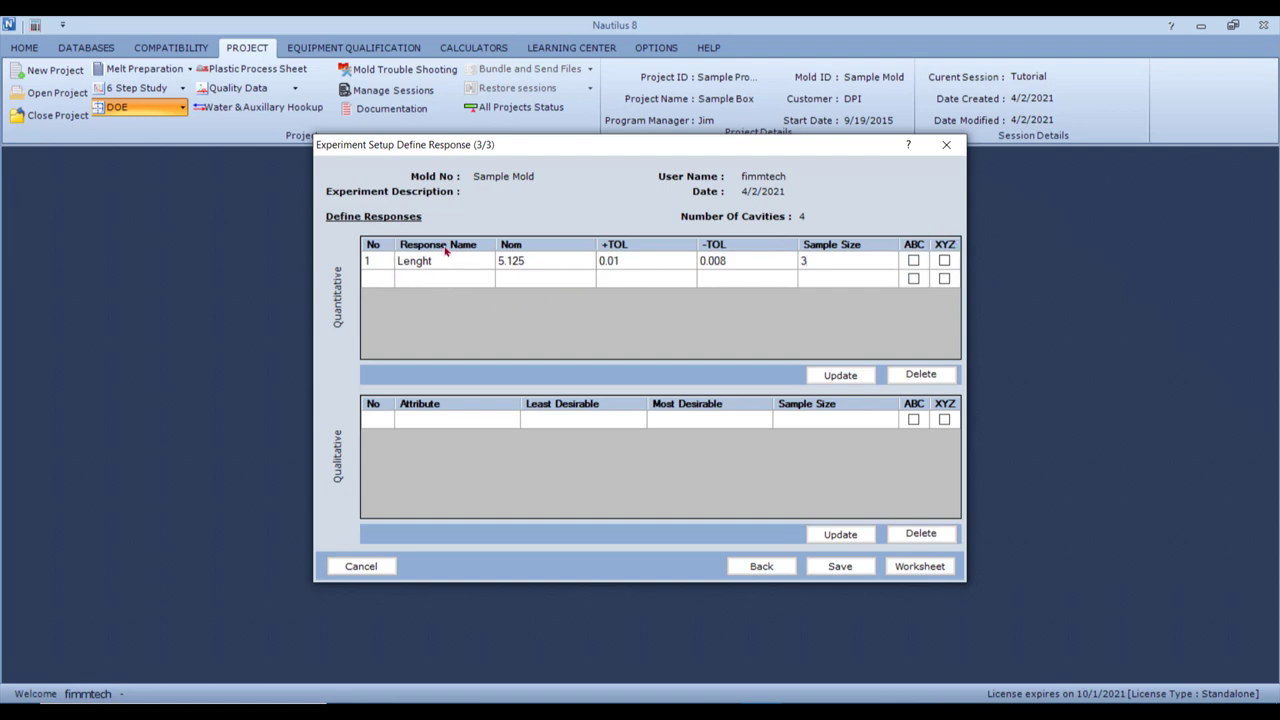
left_click(913, 262)
Add quantitative response Dia with nominal 2.456, plus and minus tolerances of 0.005 and sample size 3, assigned to XYZ.
left_click(463, 281)
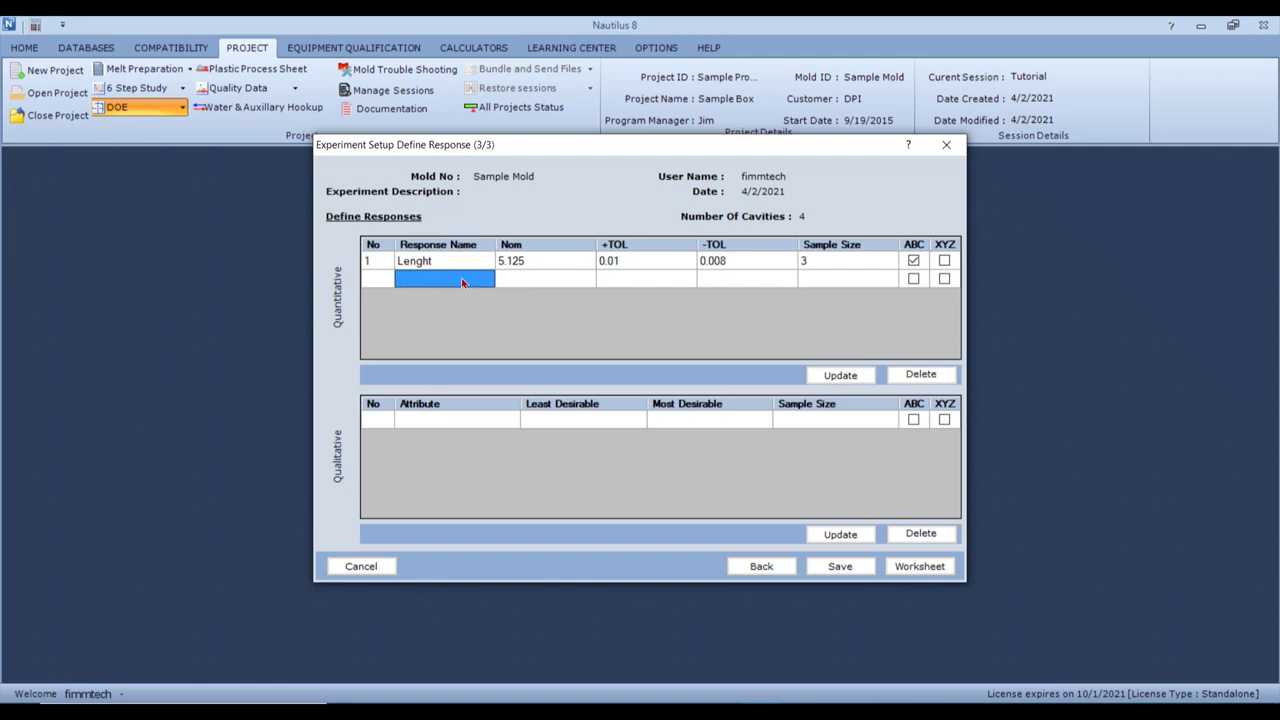
type("Dia")
key("Tab")
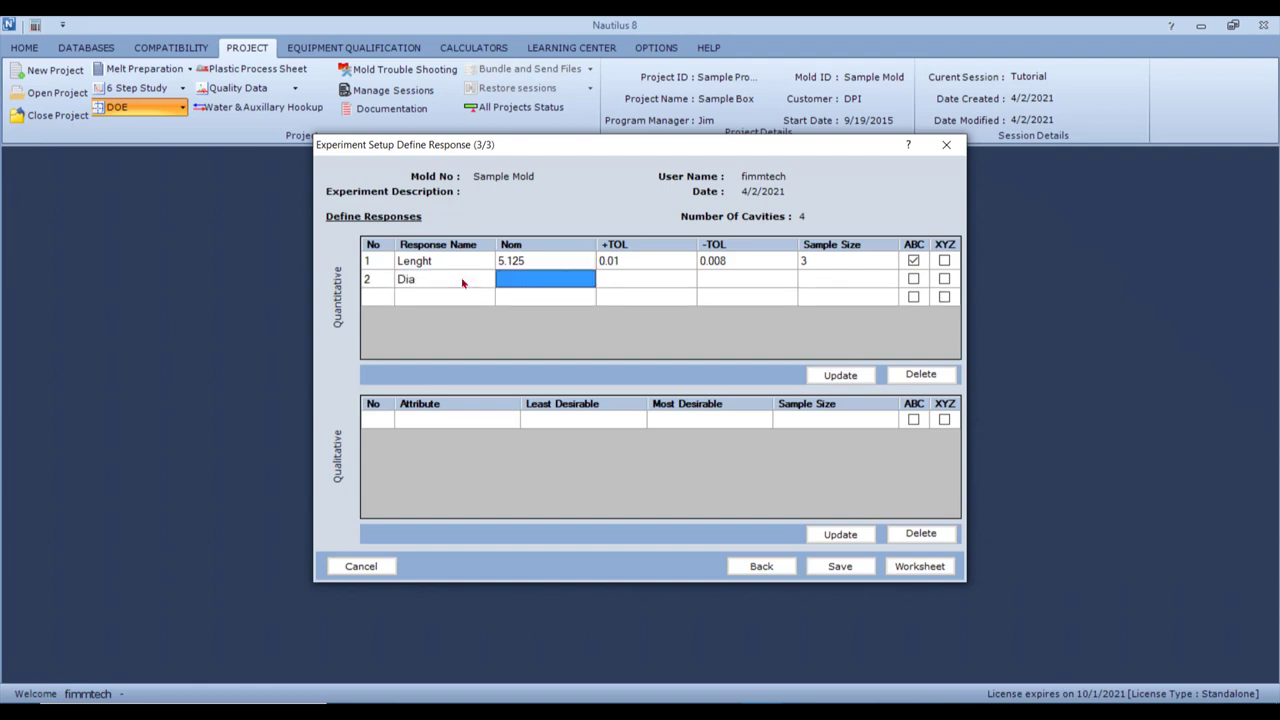
type("2.")
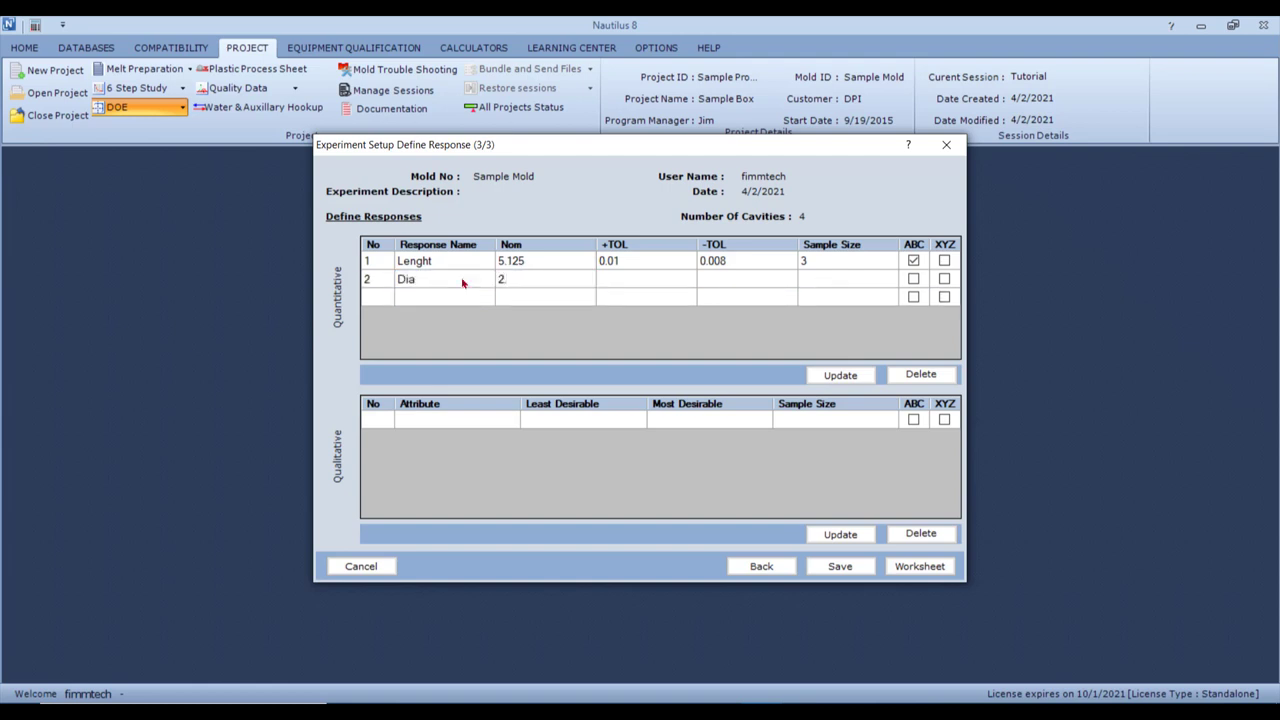
type("456")
key("Tab")
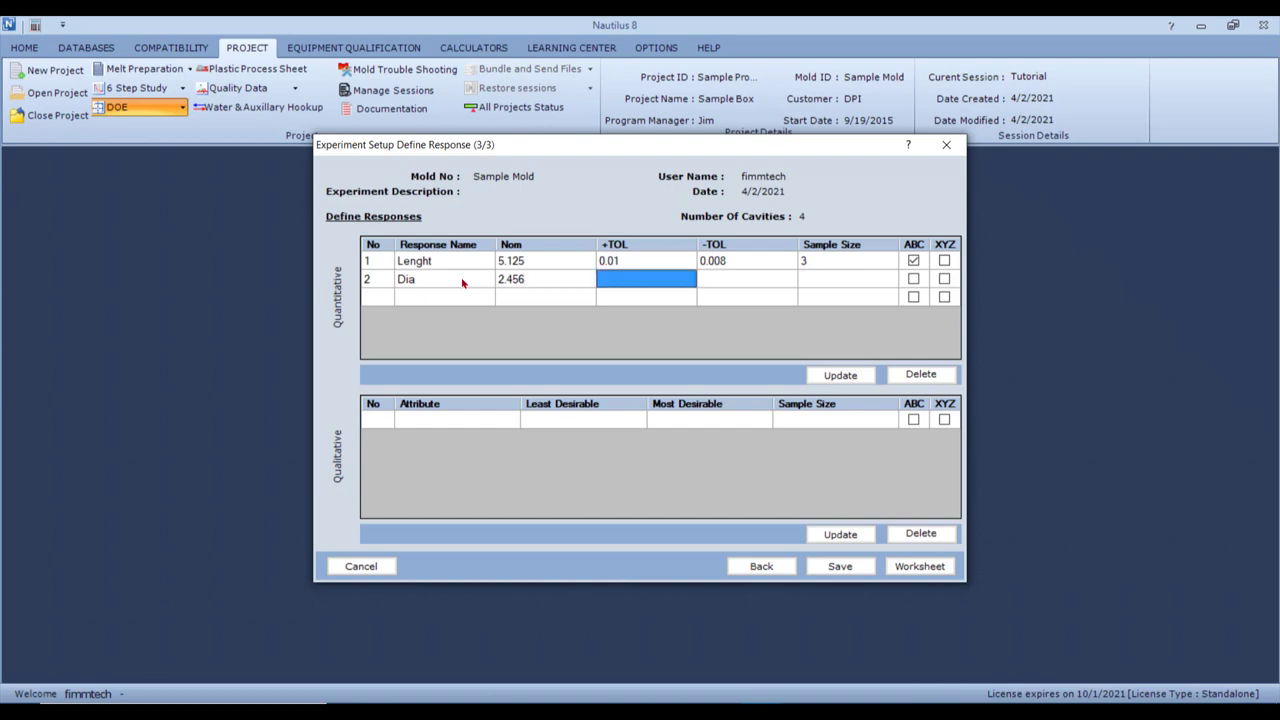
type("0")
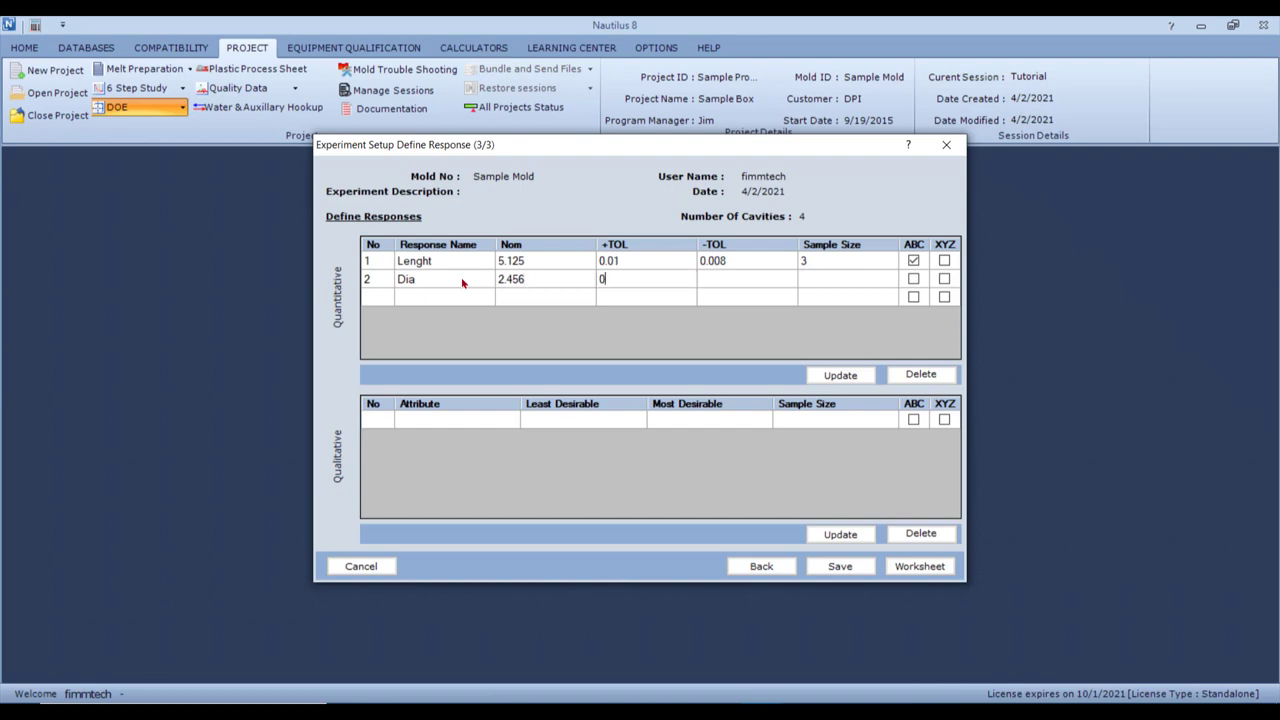
type(".005")
key("Tab")
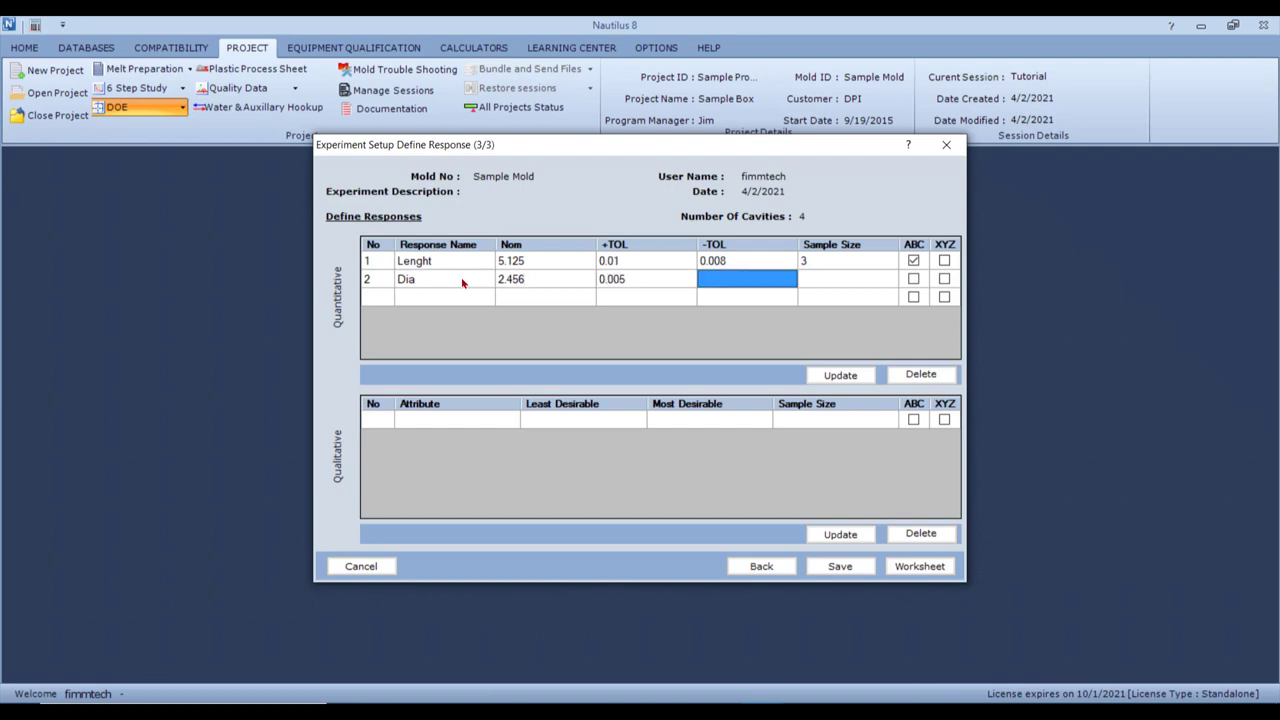
type("0.005")
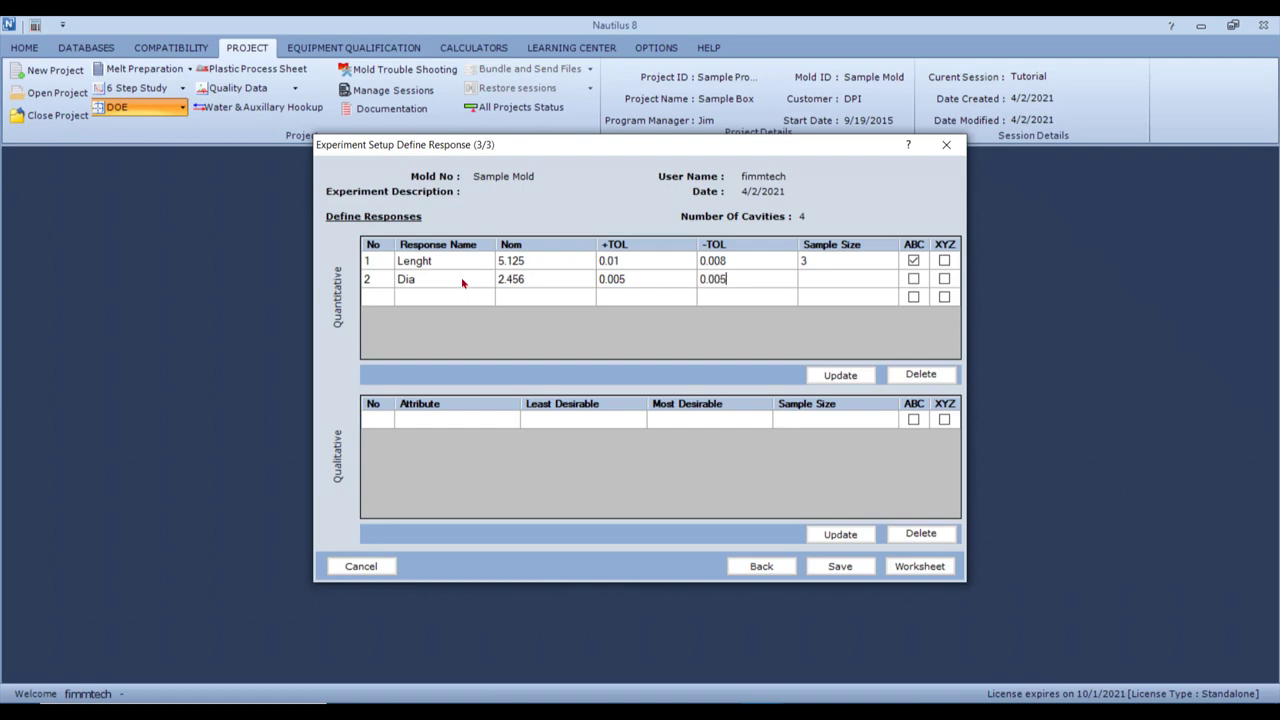
key("Tab")
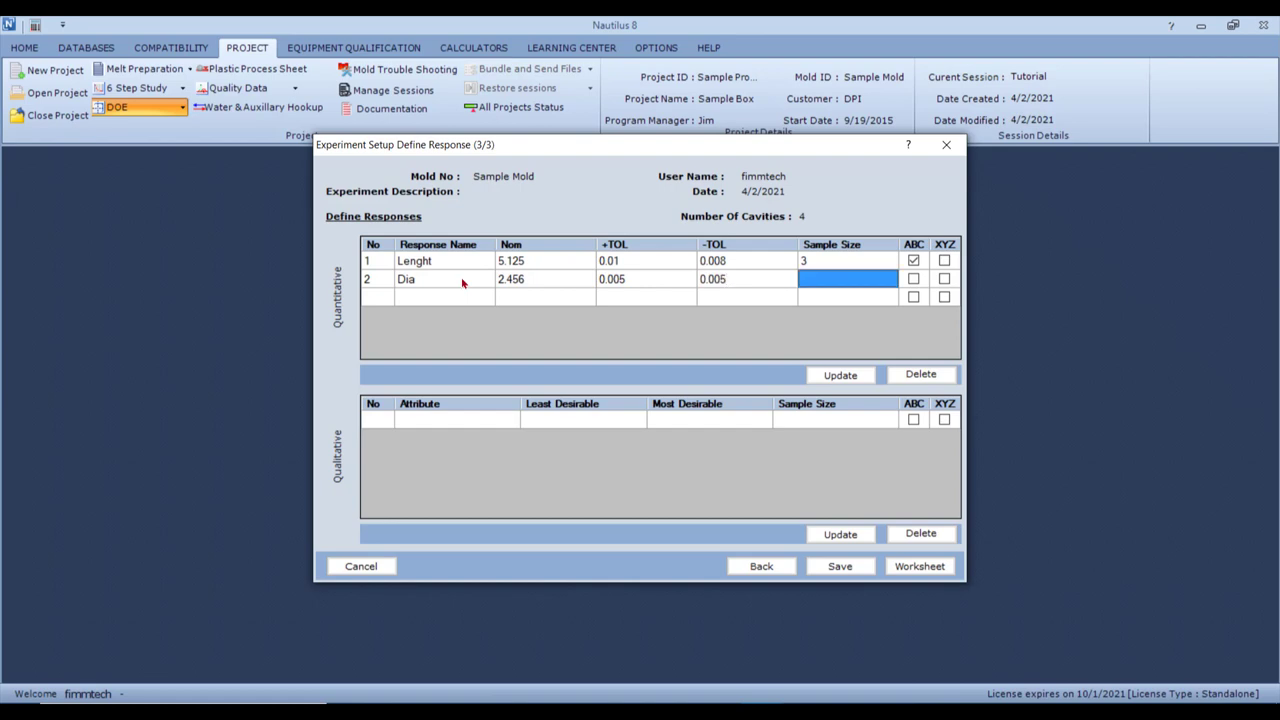
type("3")
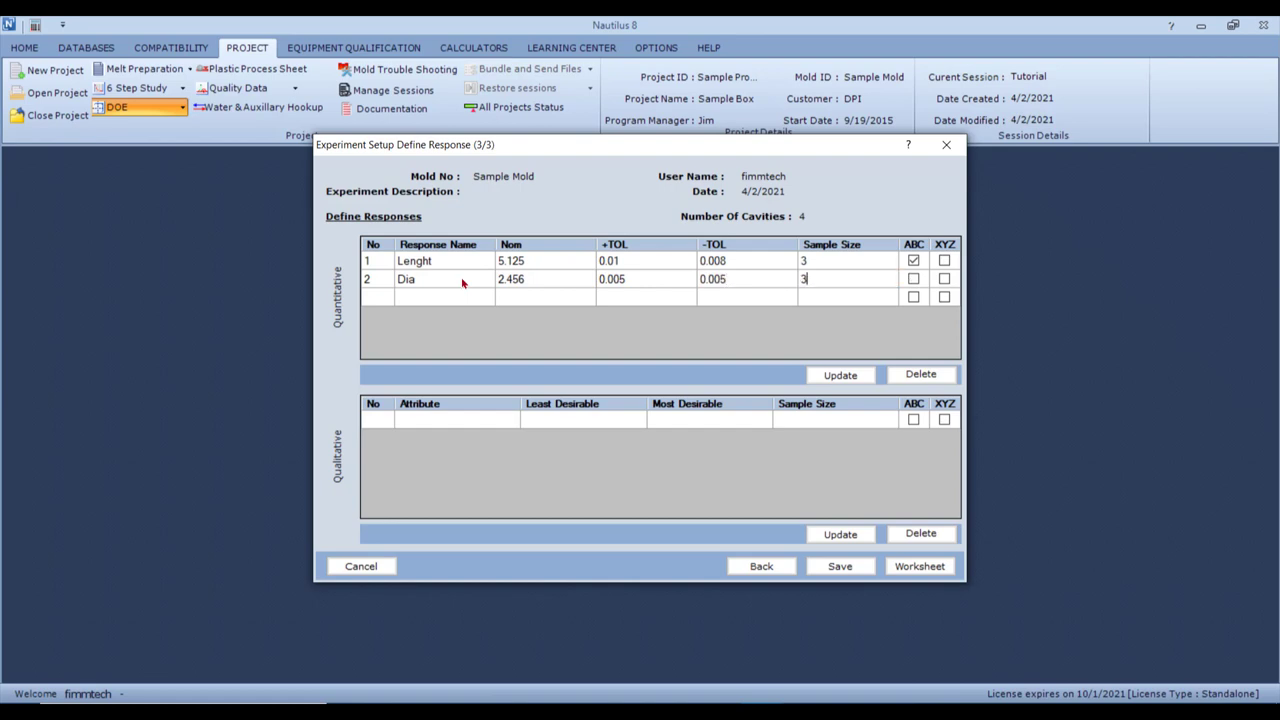
left_click(945, 279)
Generate the experiment worksheet and export it to Excel for review before returning to Nautilus.
left_click(912, 569)
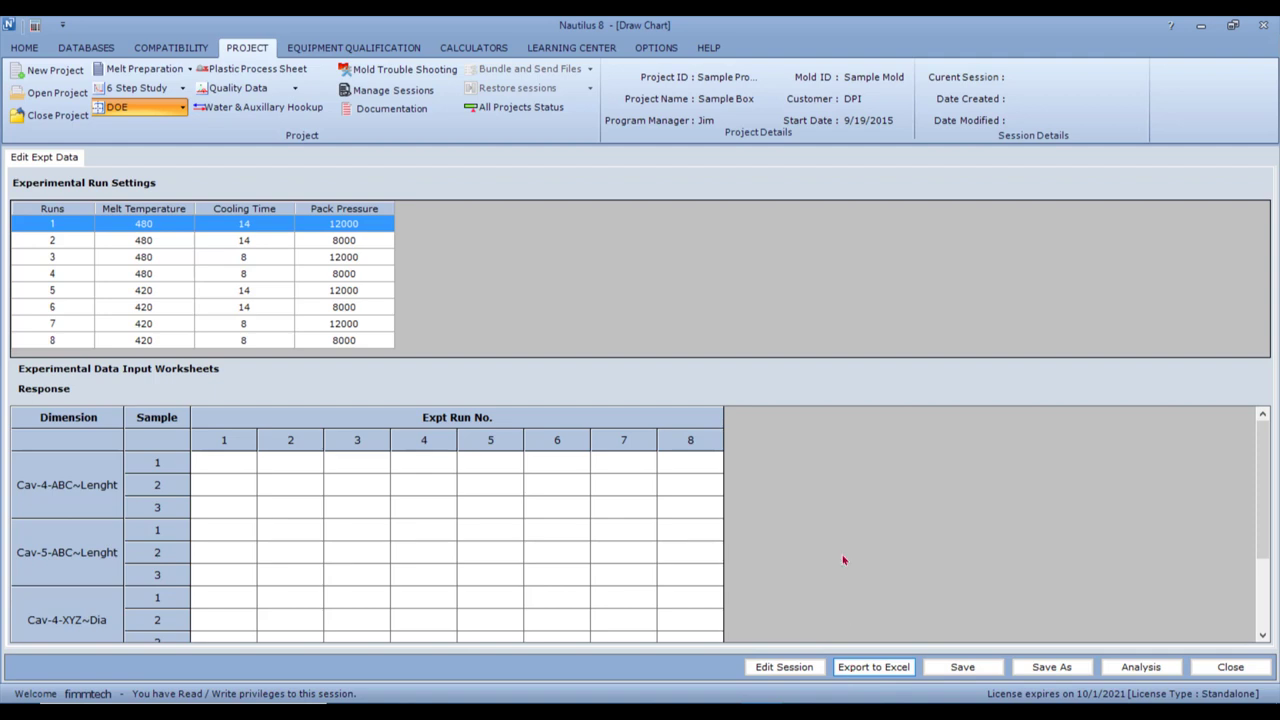
left_click(870, 667)
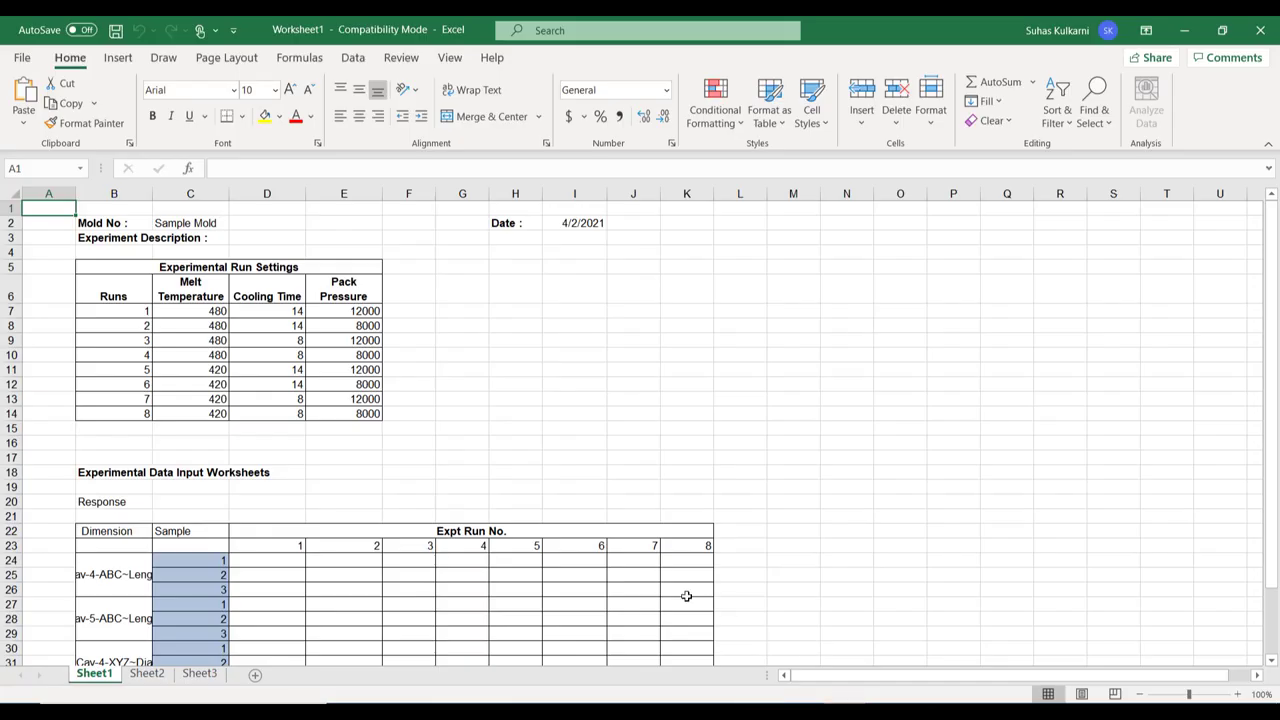
scroll(686, 596, "down", 4)
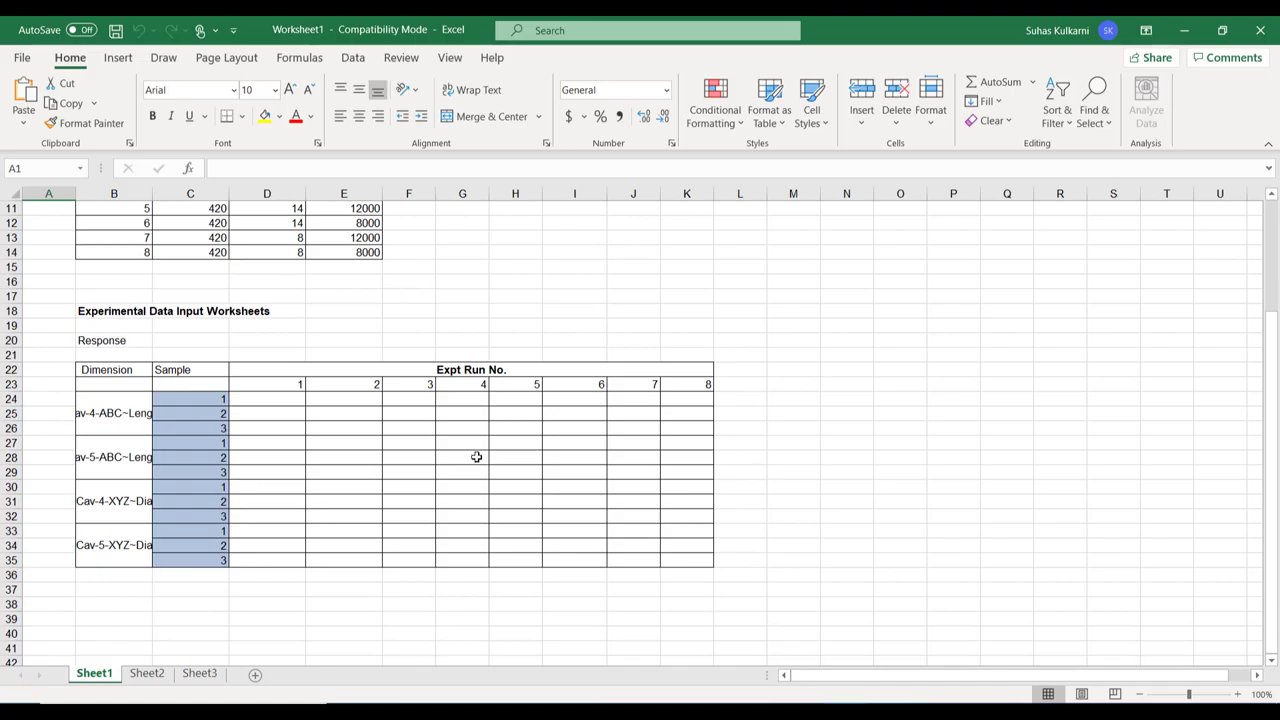
key("alt+Tab")
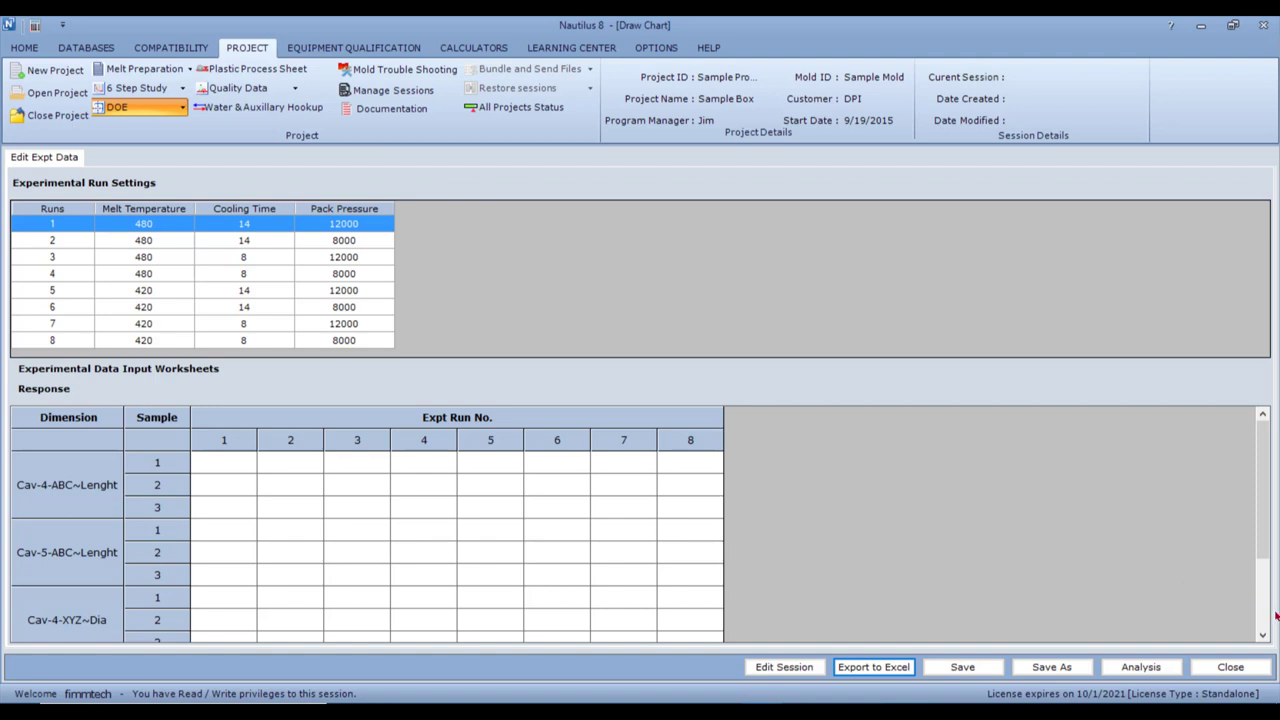
Close the Tutorial worksheet and open the existing DOE 3 session.
left_click(1236, 662)
left_click(181, 110)
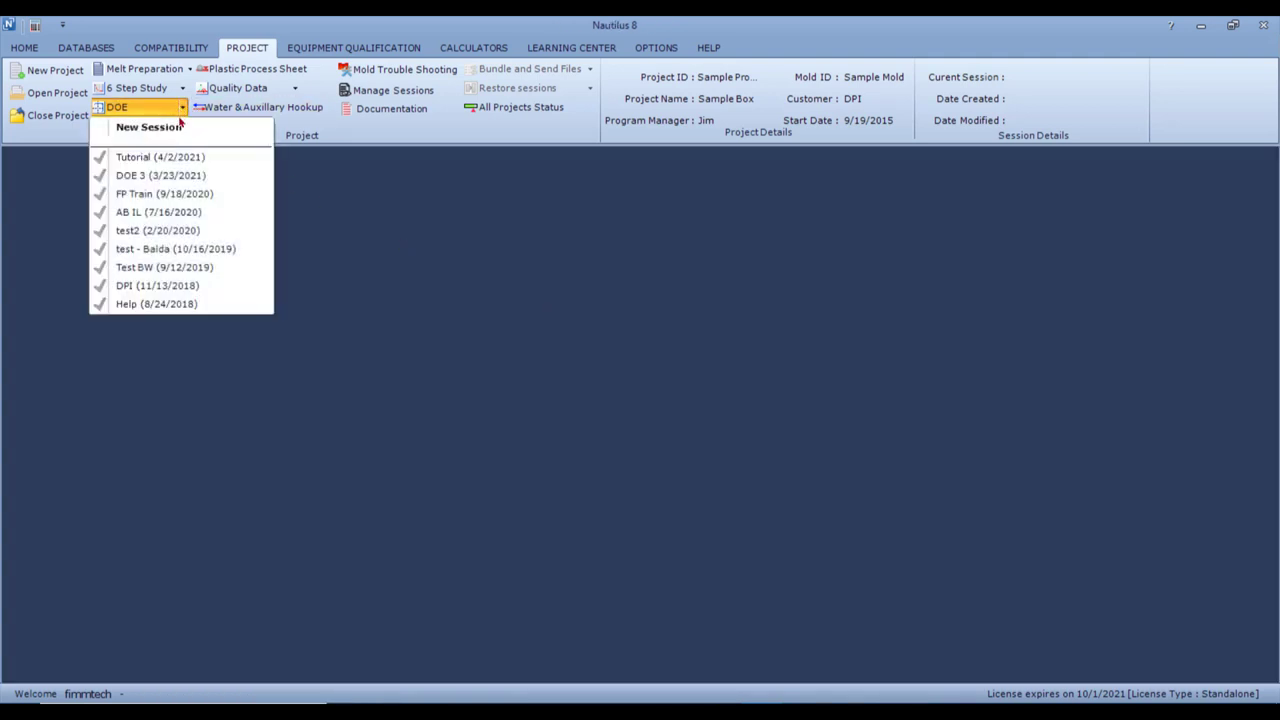
left_click(171, 174)
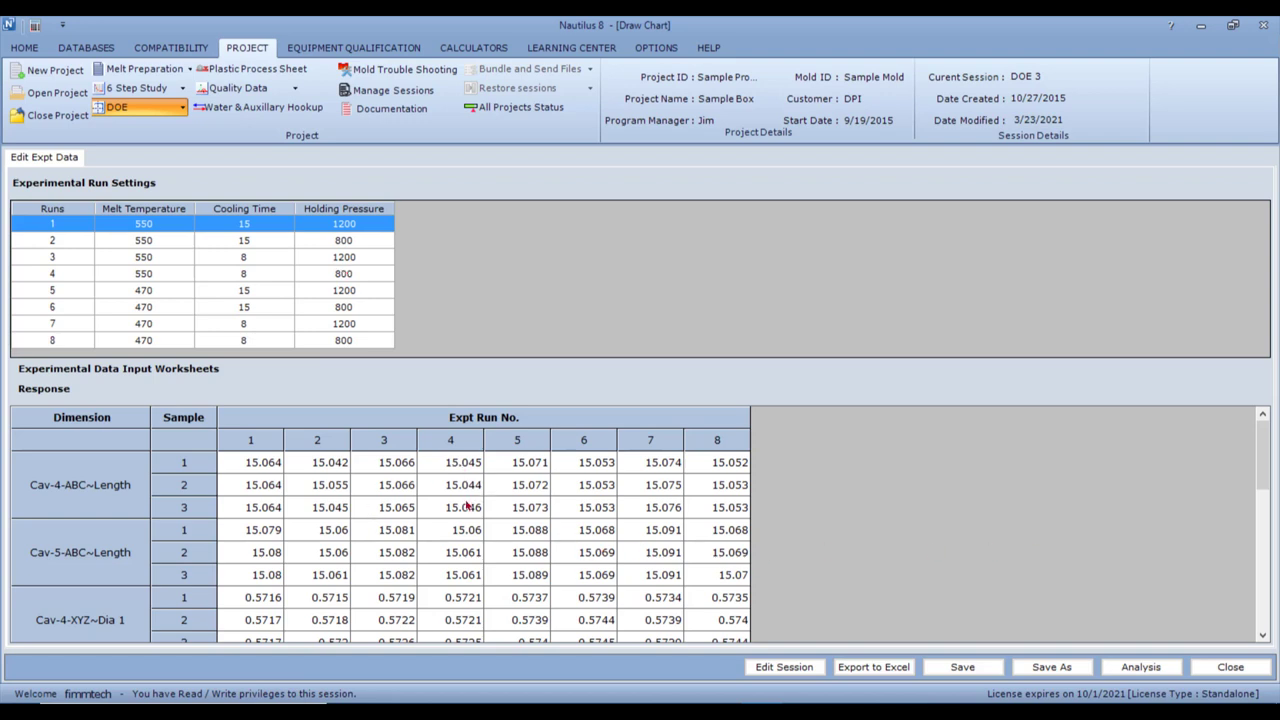
Review the DOE 3 response data and run its analysis, returning to the experiment data page.
scroll(672, 538, "down", 3)
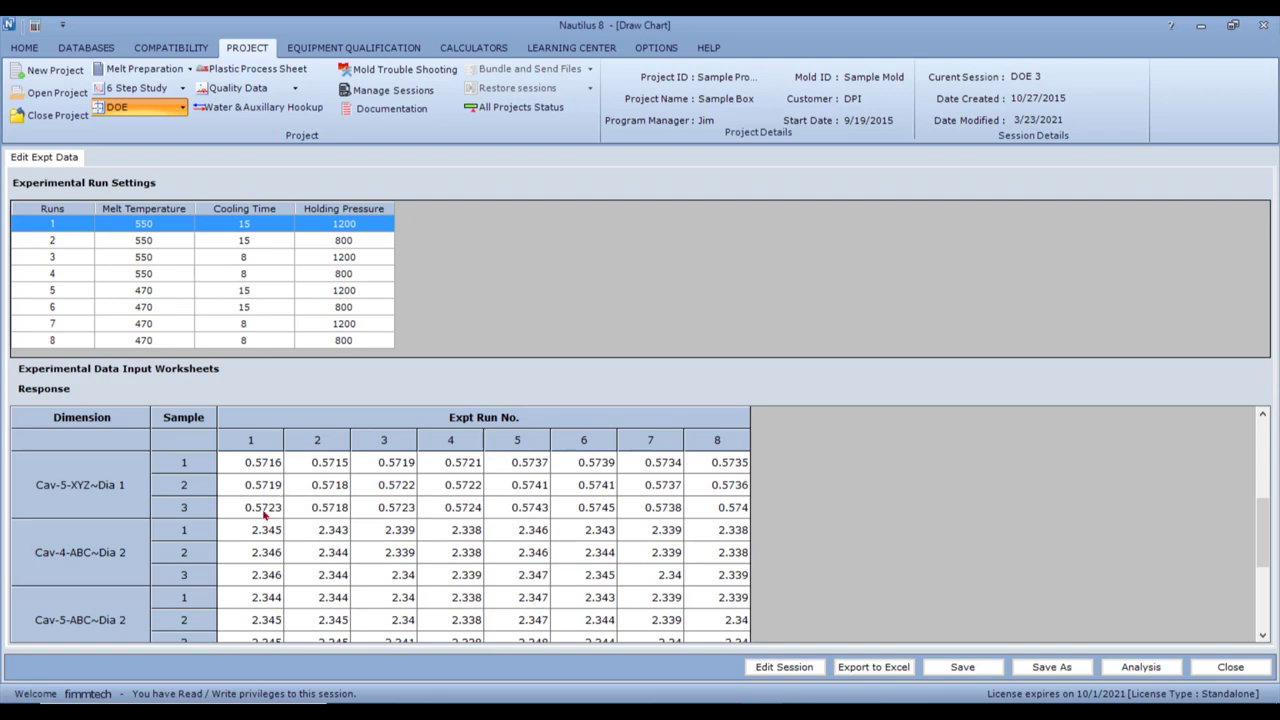
scroll(522, 551, "down", 5)
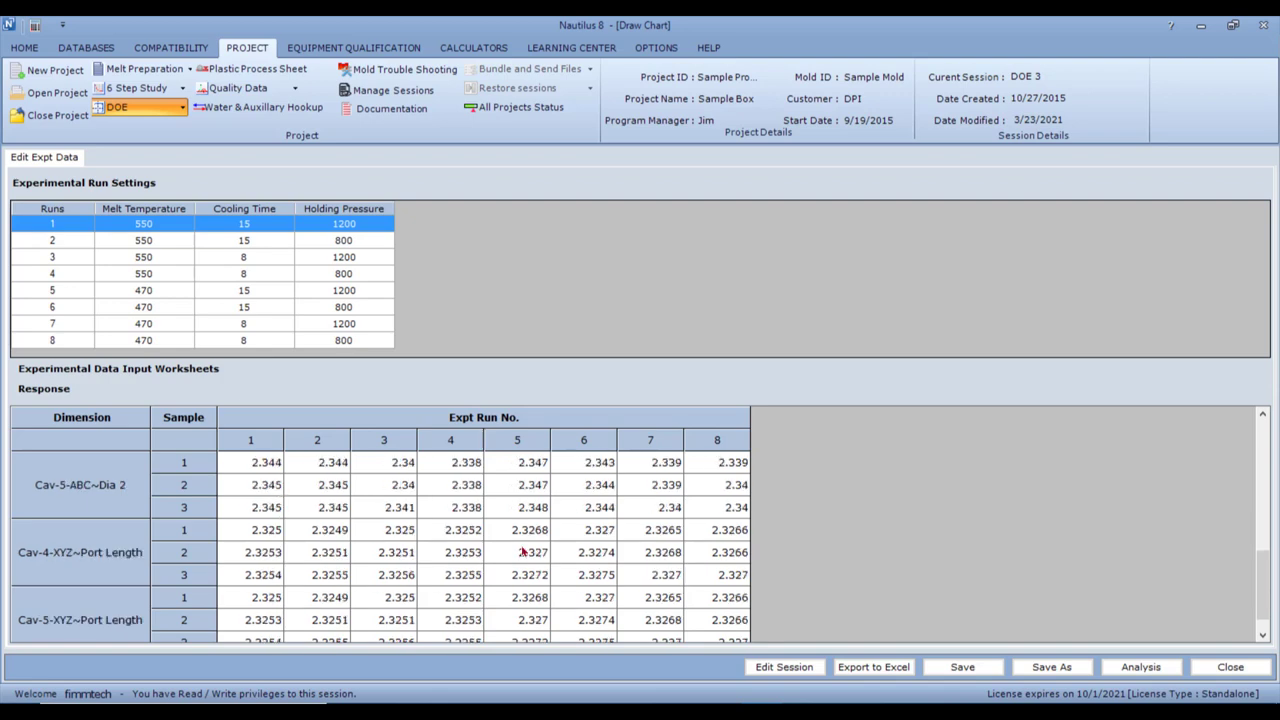
scroll(522, 551, "up", 1)
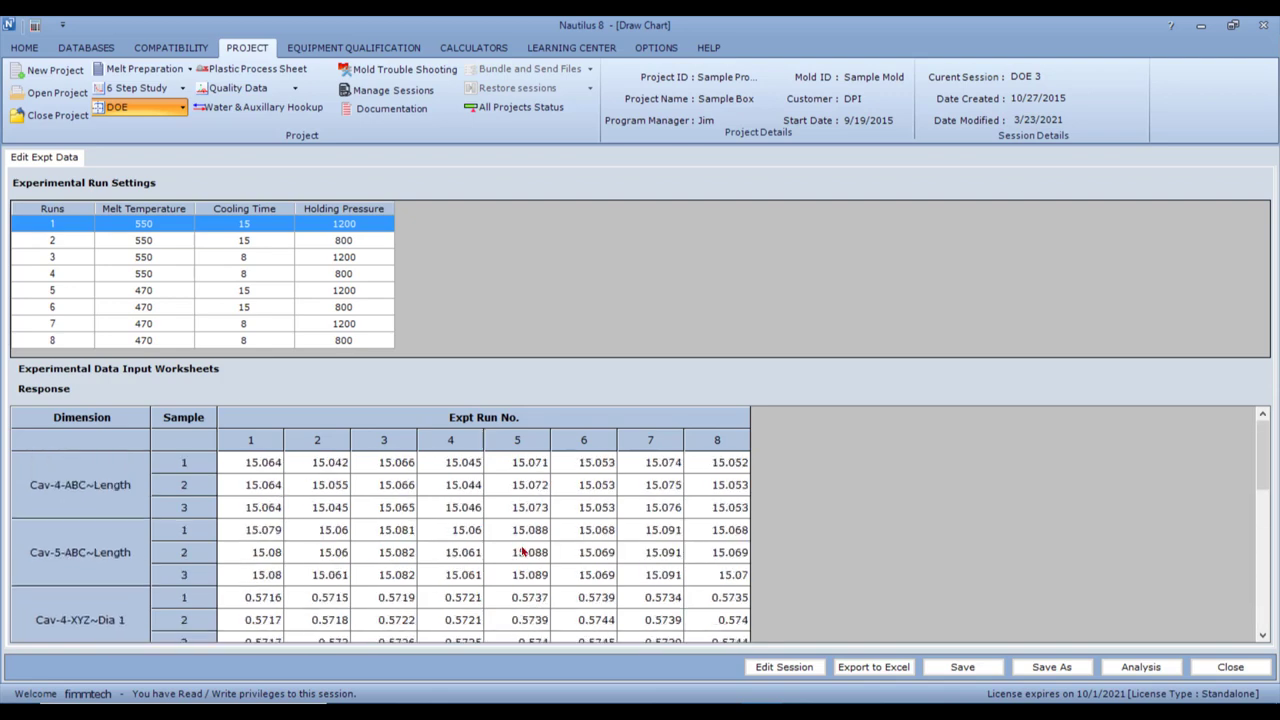
left_click(1144, 667)
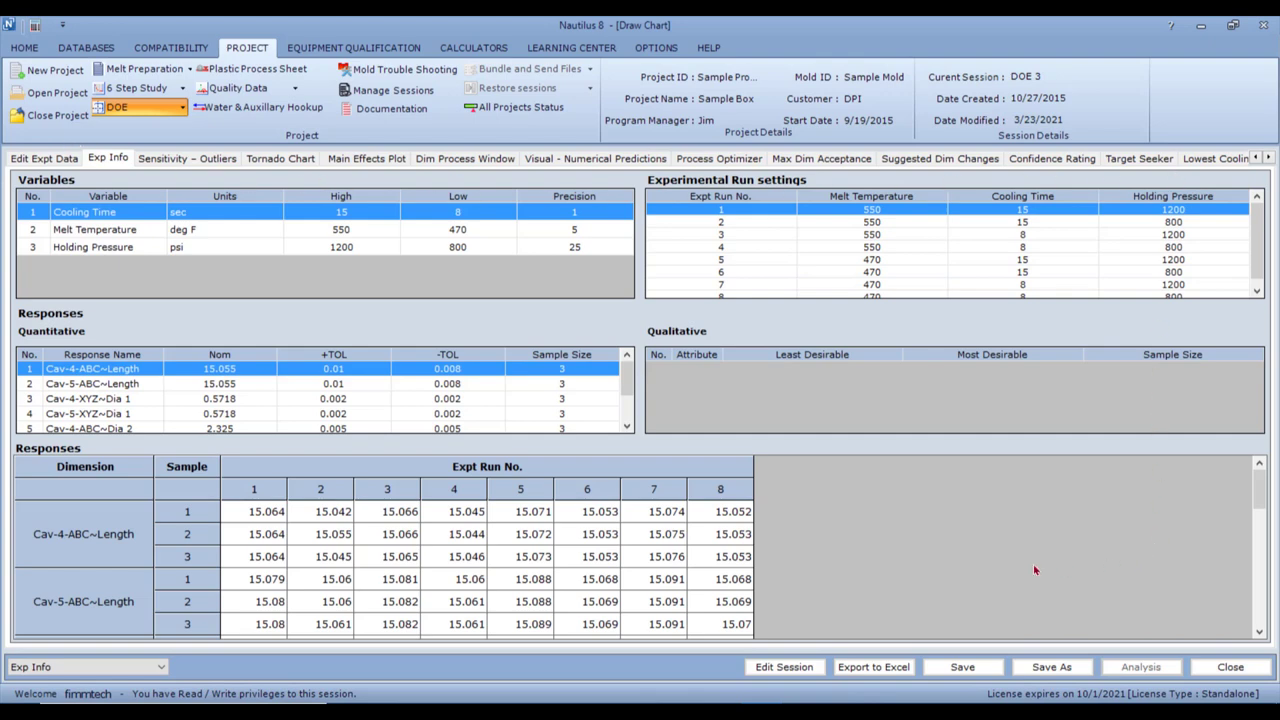
left_click(48, 160)
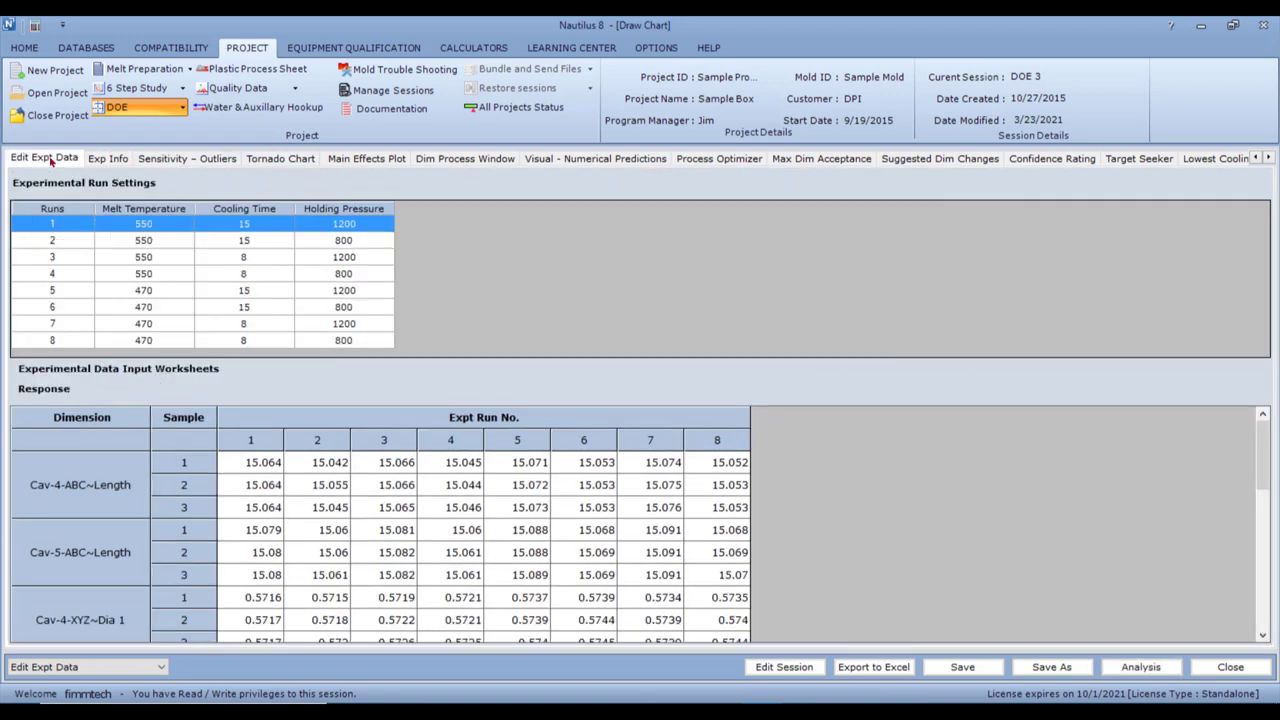
Review the experiment setup information, then examine the process sensitivity graph for response Cav-5-ABC~Dia 2.
left_click(104, 160)
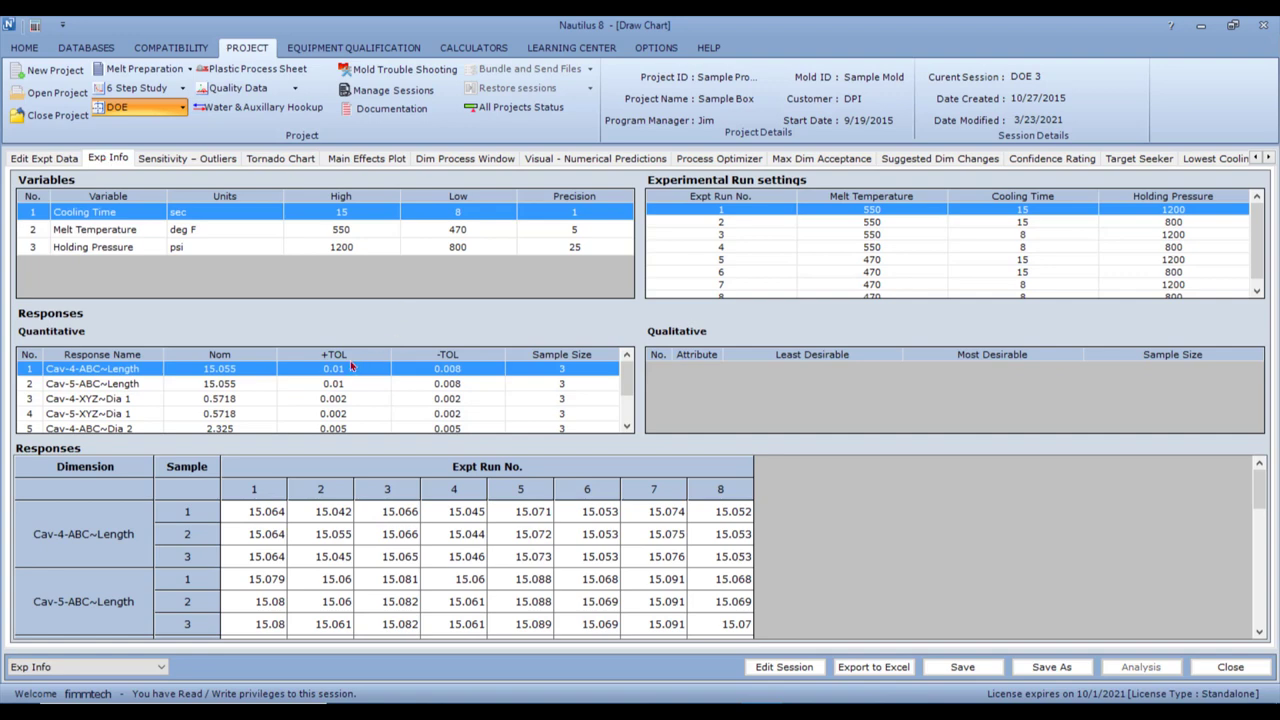
left_click(204, 162)
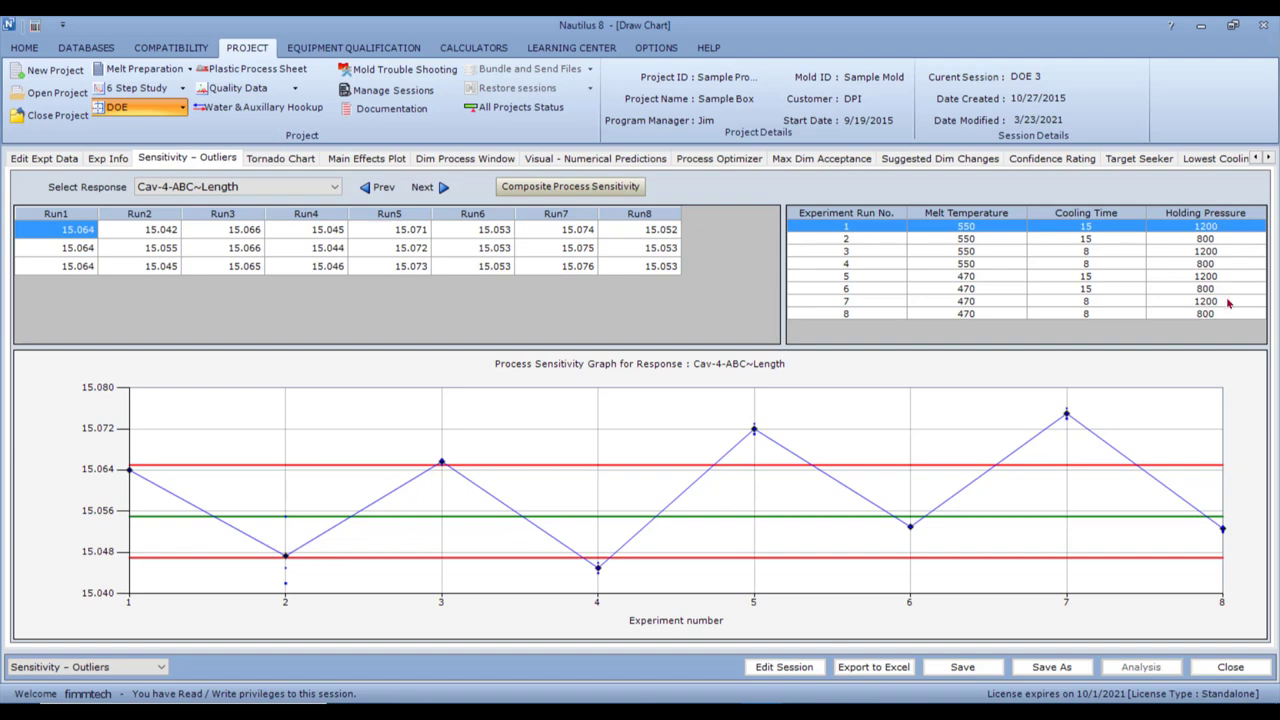
left_click(334, 188)
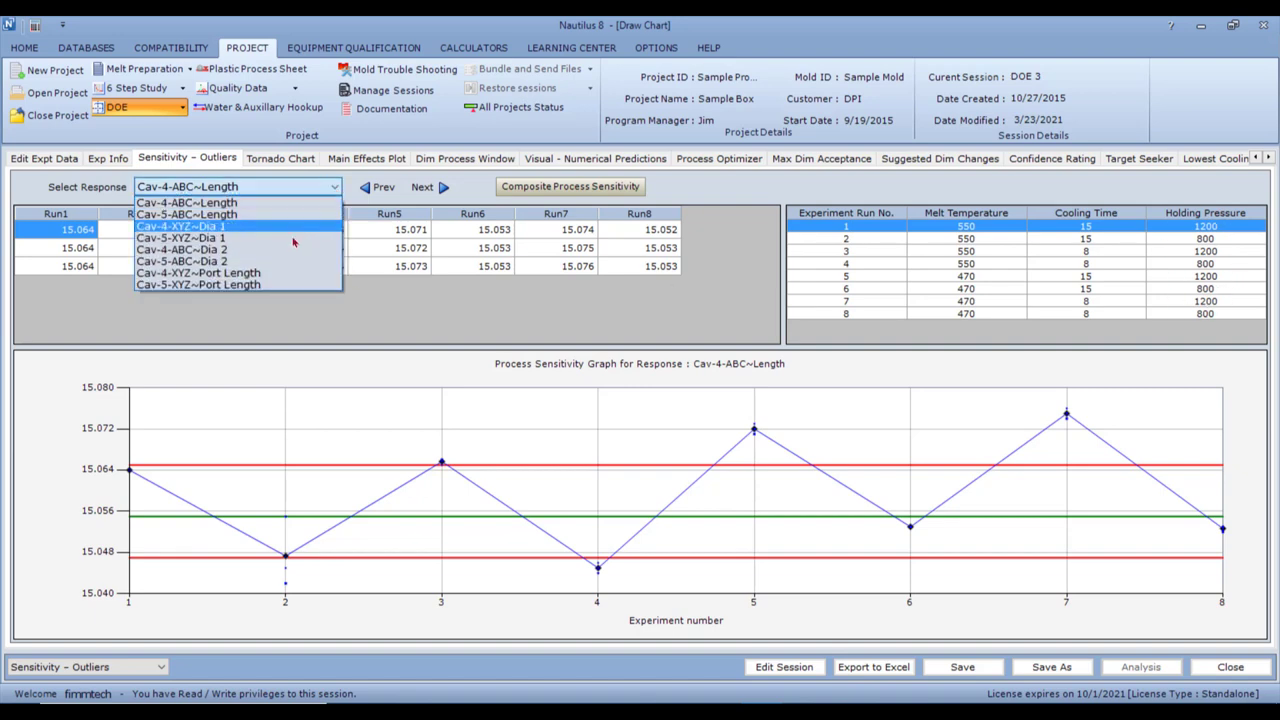
left_click(276, 262)
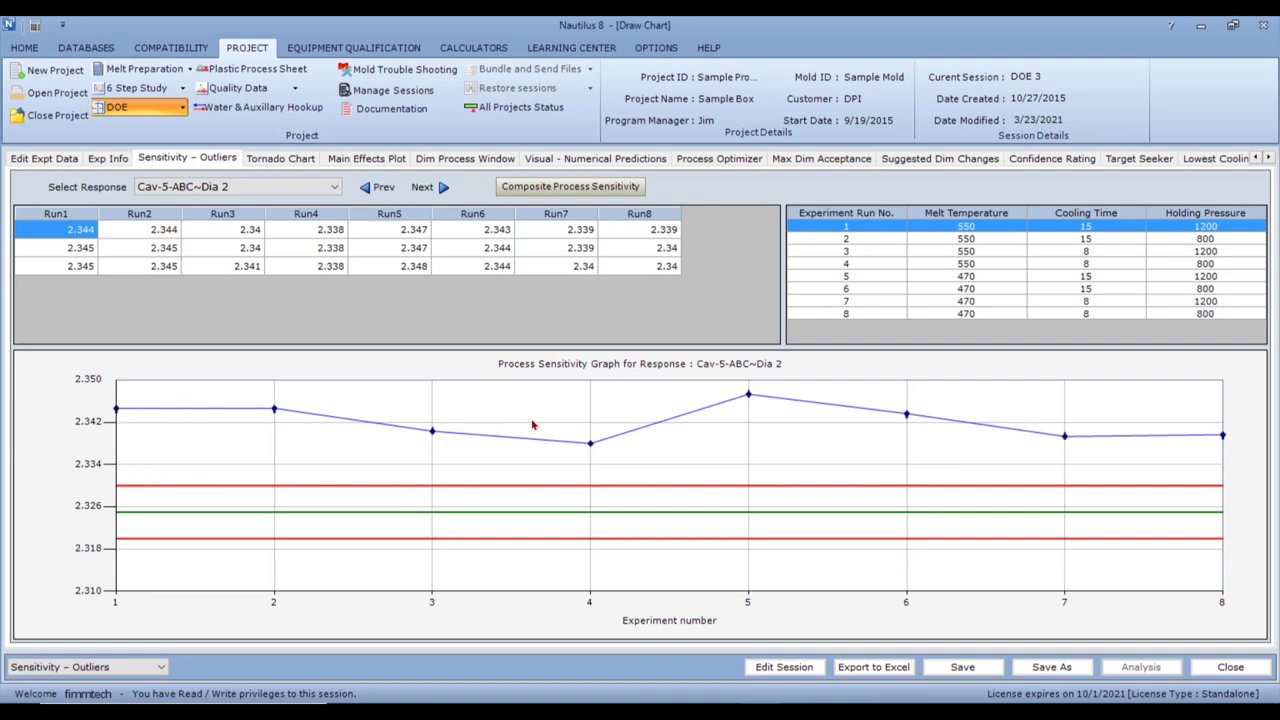
mouse_move(338, 505)
mouse_move(152, 545)
Examine the tornado chart for Cav-4-ABC~Length, then for Cav-4-ABC~Dia 2.
left_click(277, 160)
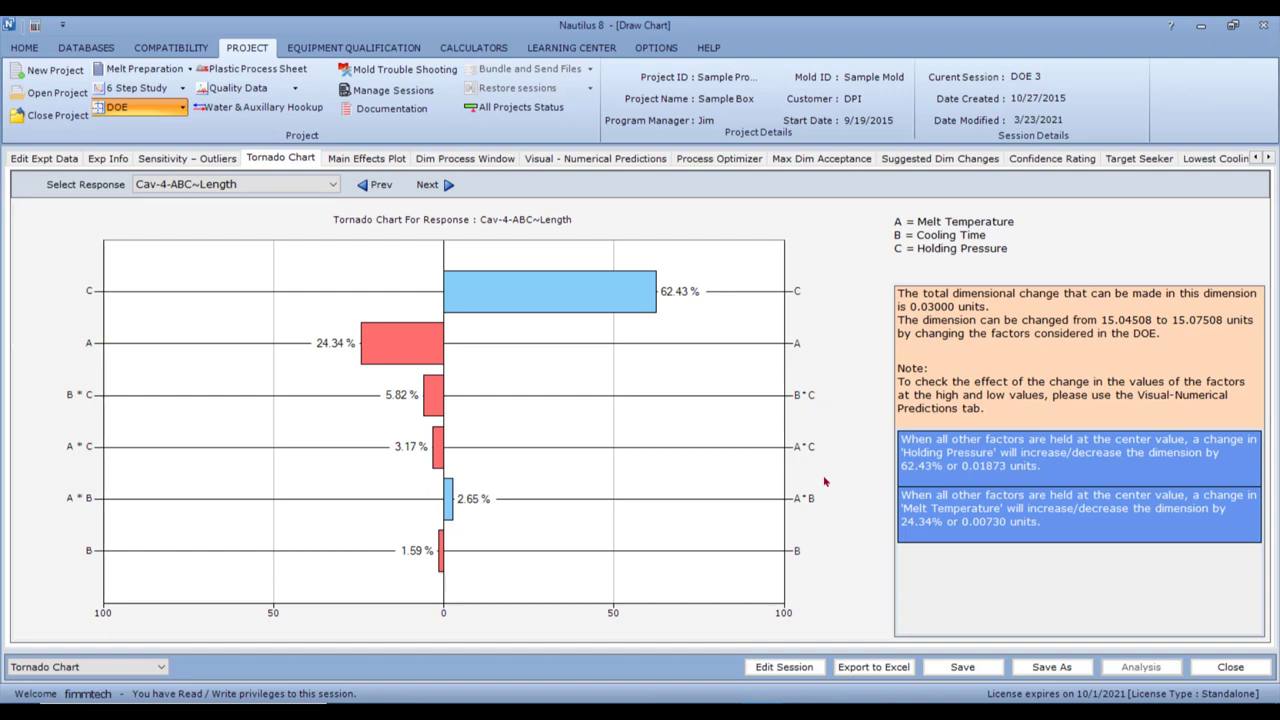
left_click(334, 185)
left_click(290, 247)
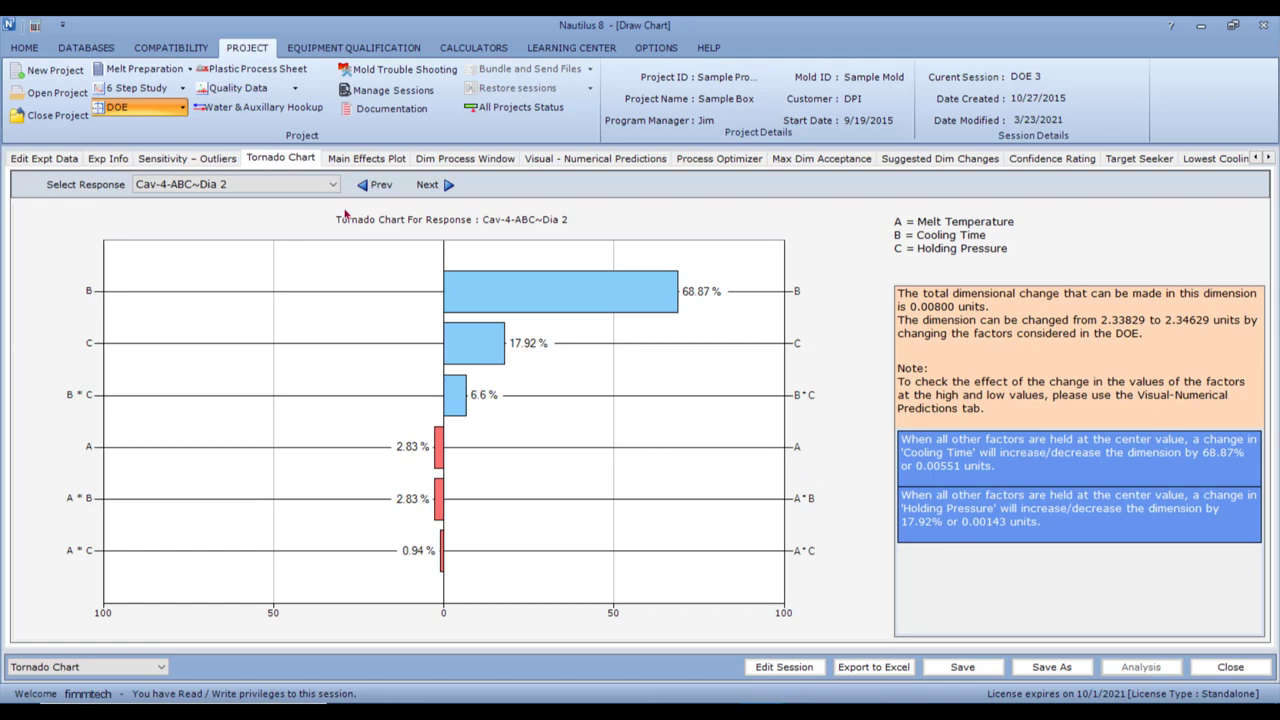
Examine the main effects and interaction factor plots for Cav-4-ABC~Length.
left_click(364, 160)
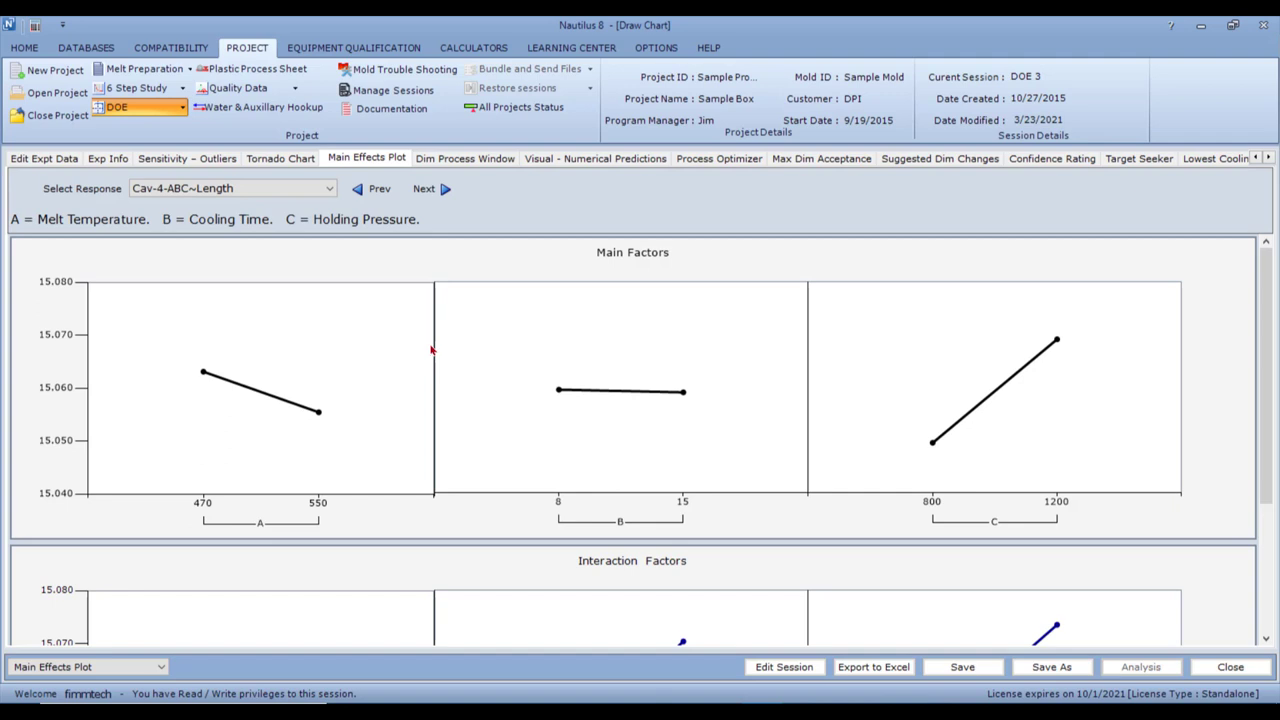
scroll(432, 350, "down", 3)
scroll(432, 350, "up", 3)
scroll(380, 398, "down", 3)
scroll(391, 404, "down", 1)
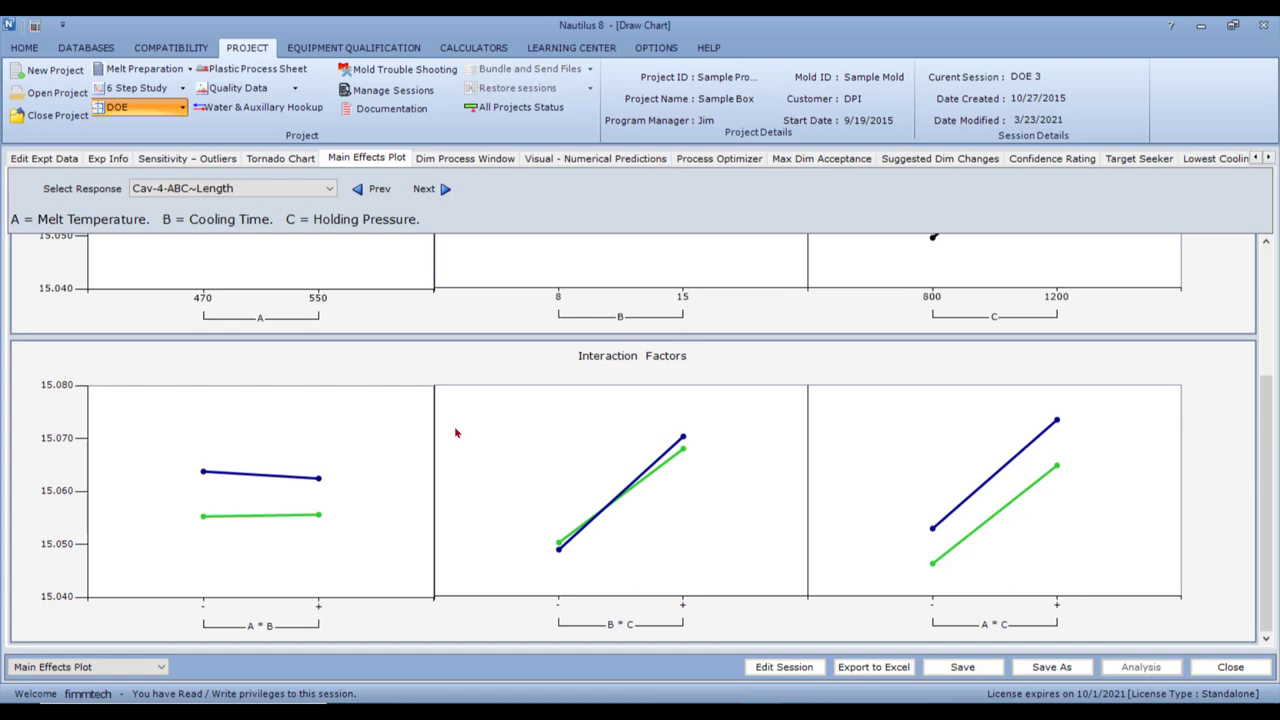
scroll(455, 432, "up", 3)
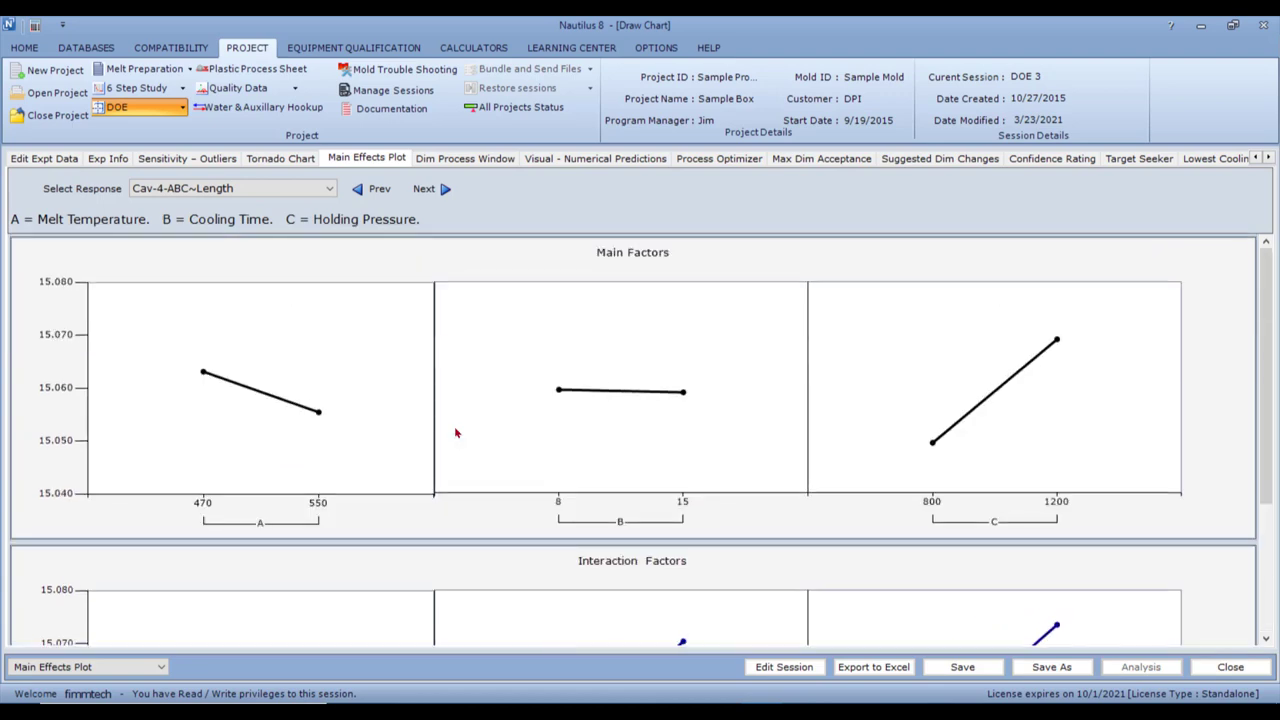
Return to the tornado chart for Cav-4-ABC~Length to identify its most influential factors.
left_click(476, 164)
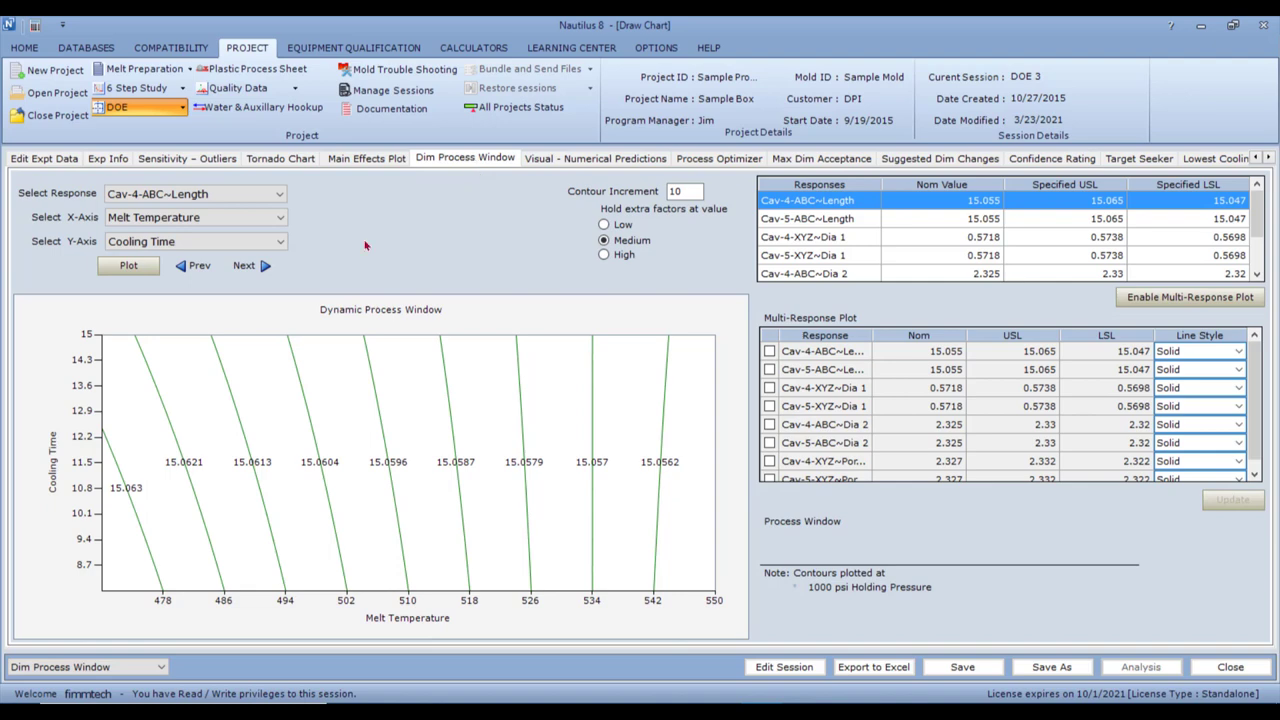
left_click(272, 160)
left_click(318, 184)
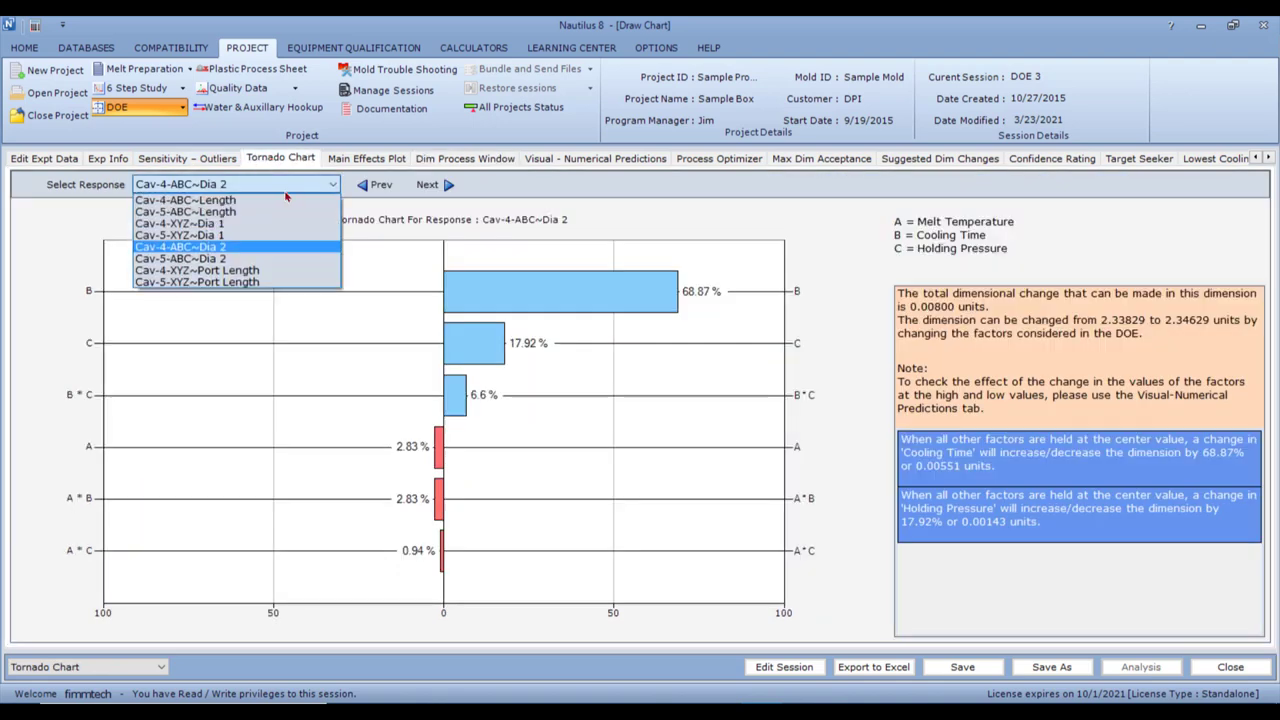
left_click(269, 201)
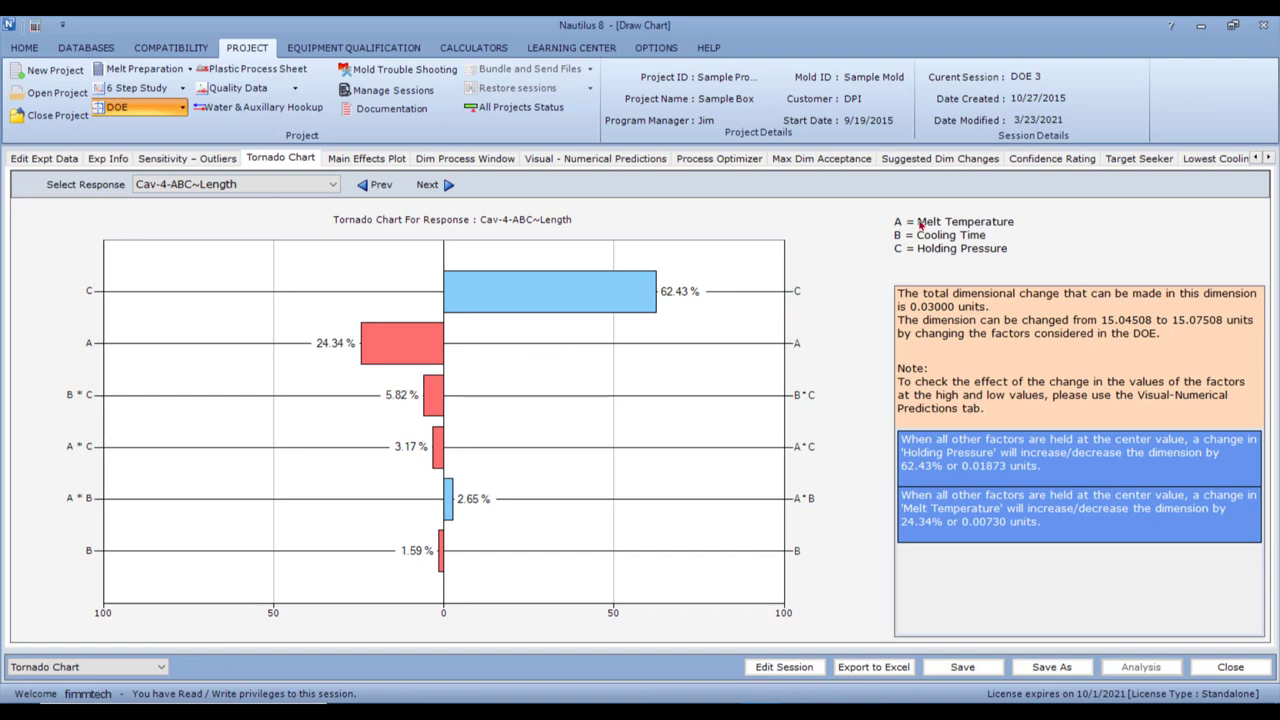
Plot the Cav-4-ABC~Length dimensional process window with Melt Temperature on the X-axis and Holding Pressure on the Y-axis.
left_click(485, 160)
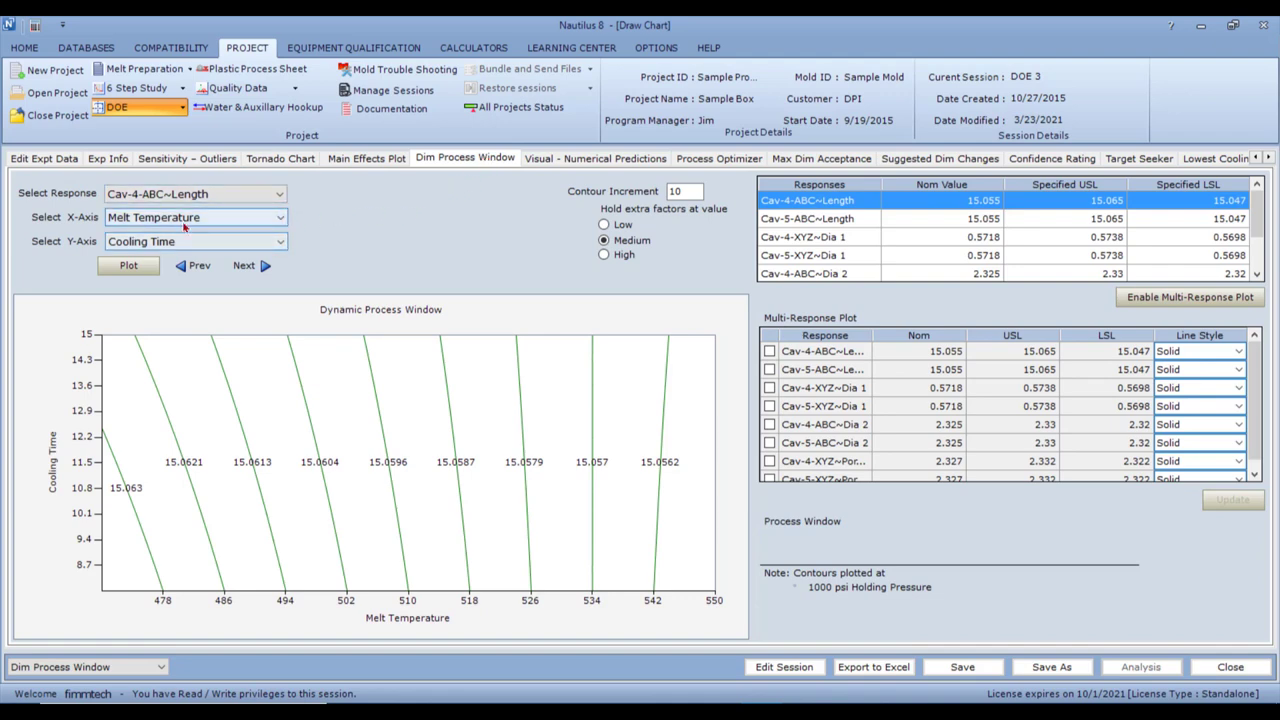
left_click(280, 242)
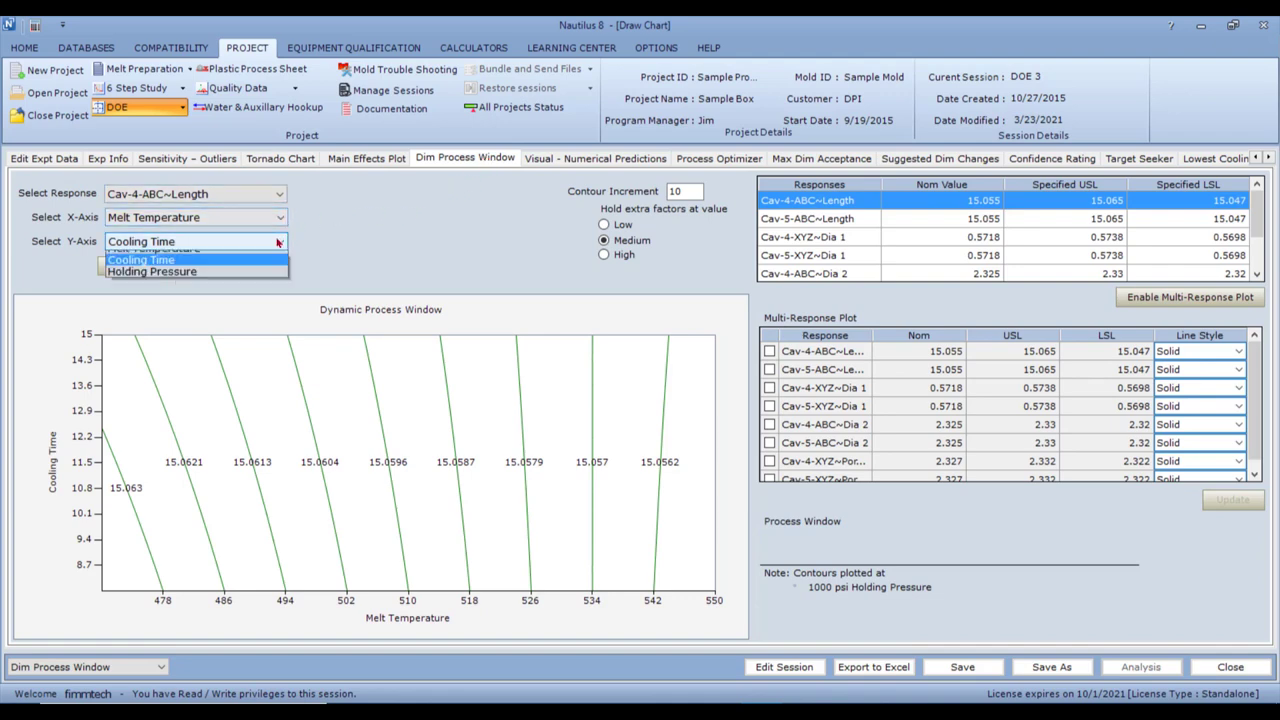
left_click(222, 281)
left_click(139, 268)
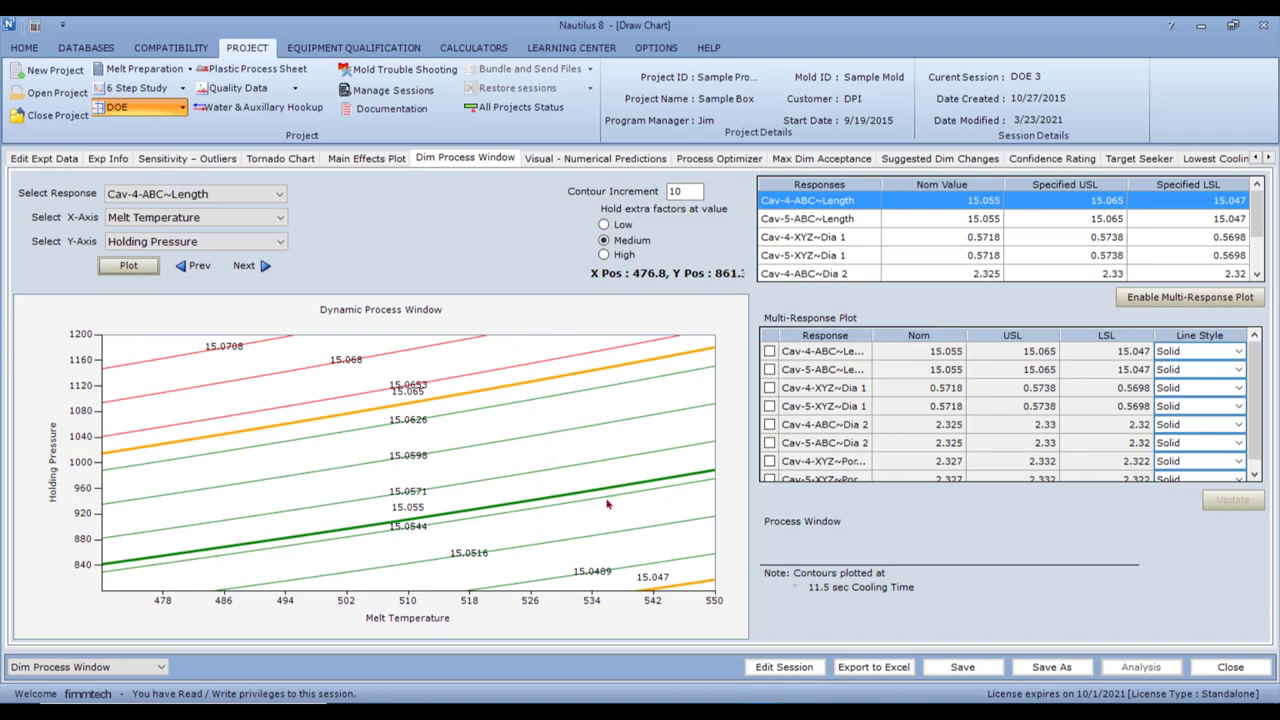
Read the melt temperature and holding pressure at several points along the nominal and limit contours and in the out-of-tolerance area.
mouse_move(298, 541)
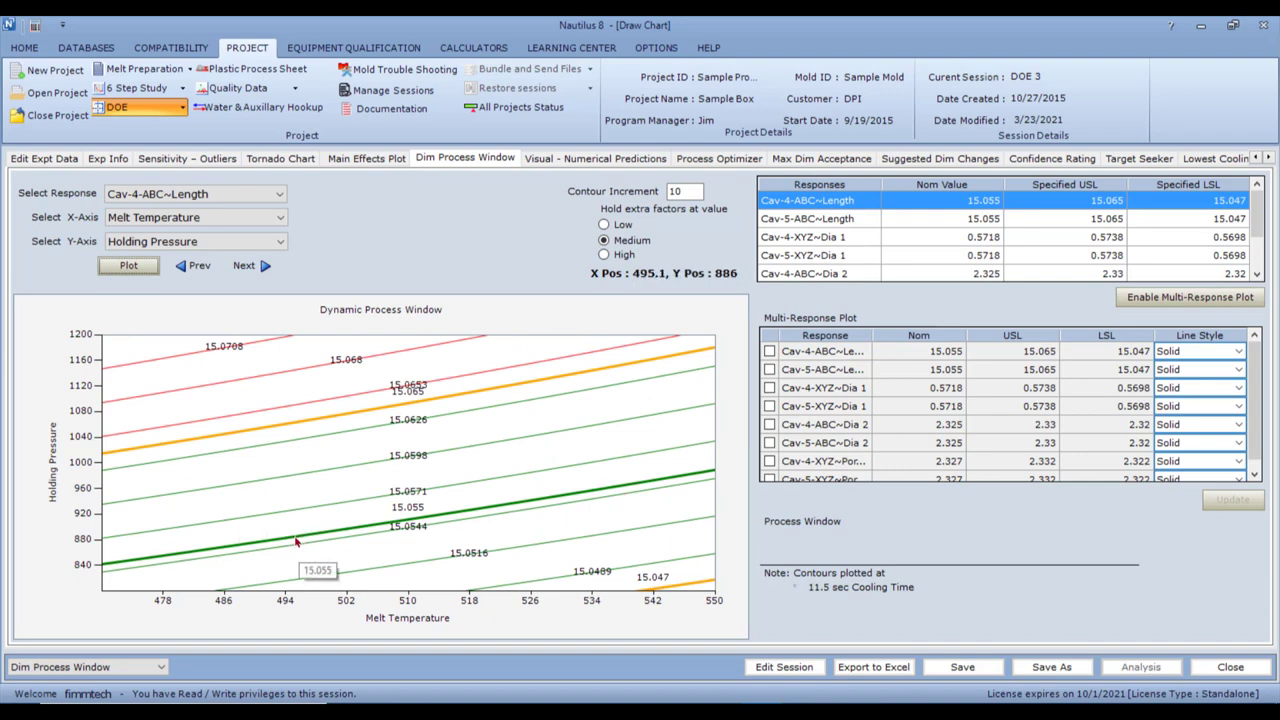
left_click(296, 541)
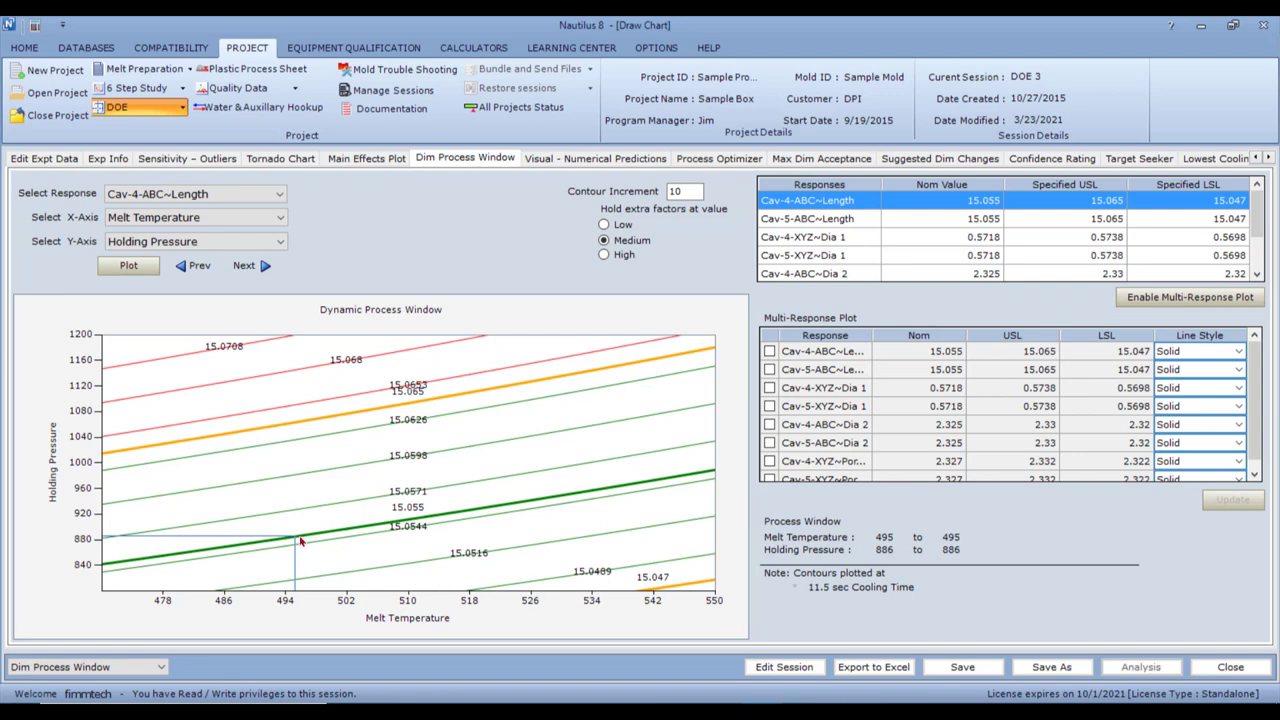
mouse_move(300, 541)
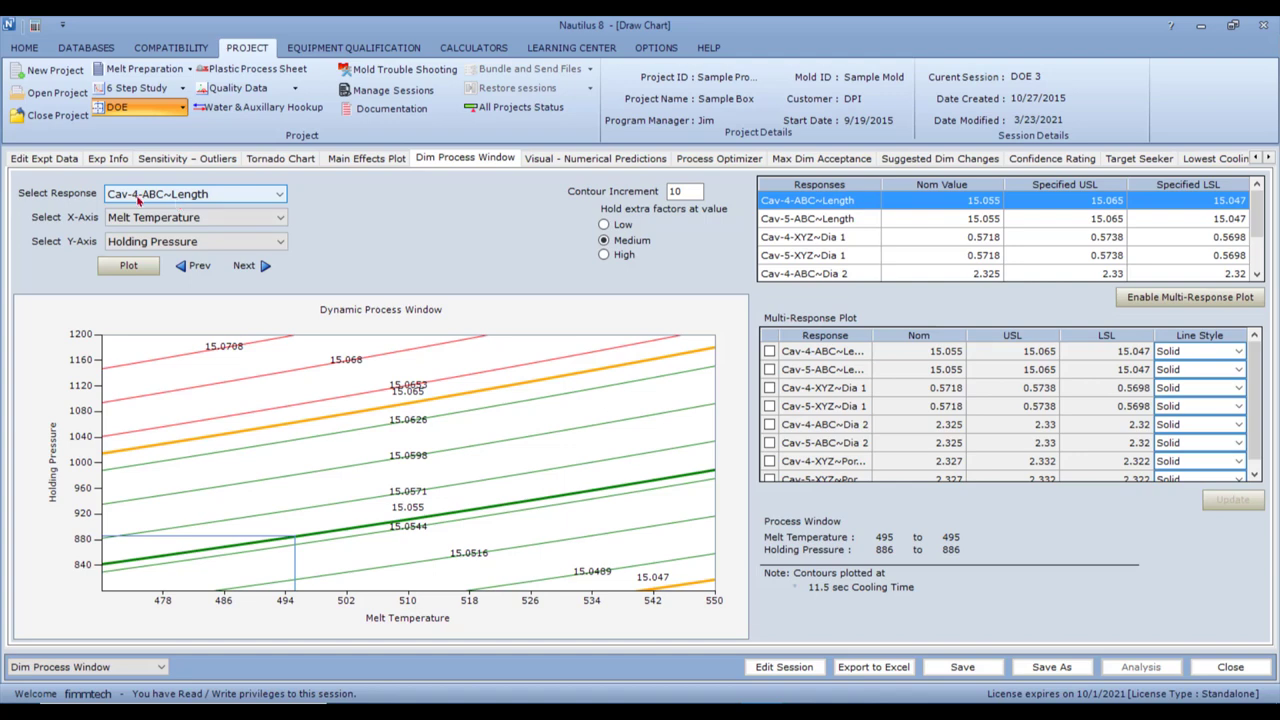
left_click(578, 495)
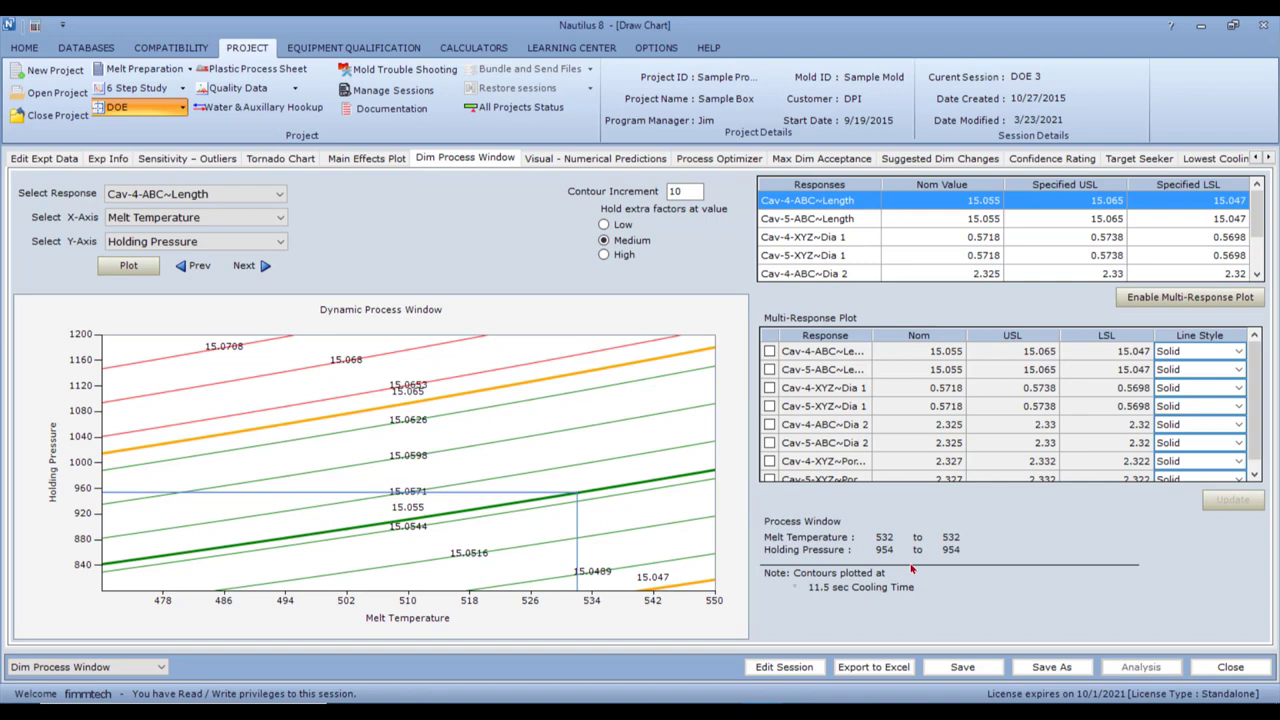
left_click(267, 430)
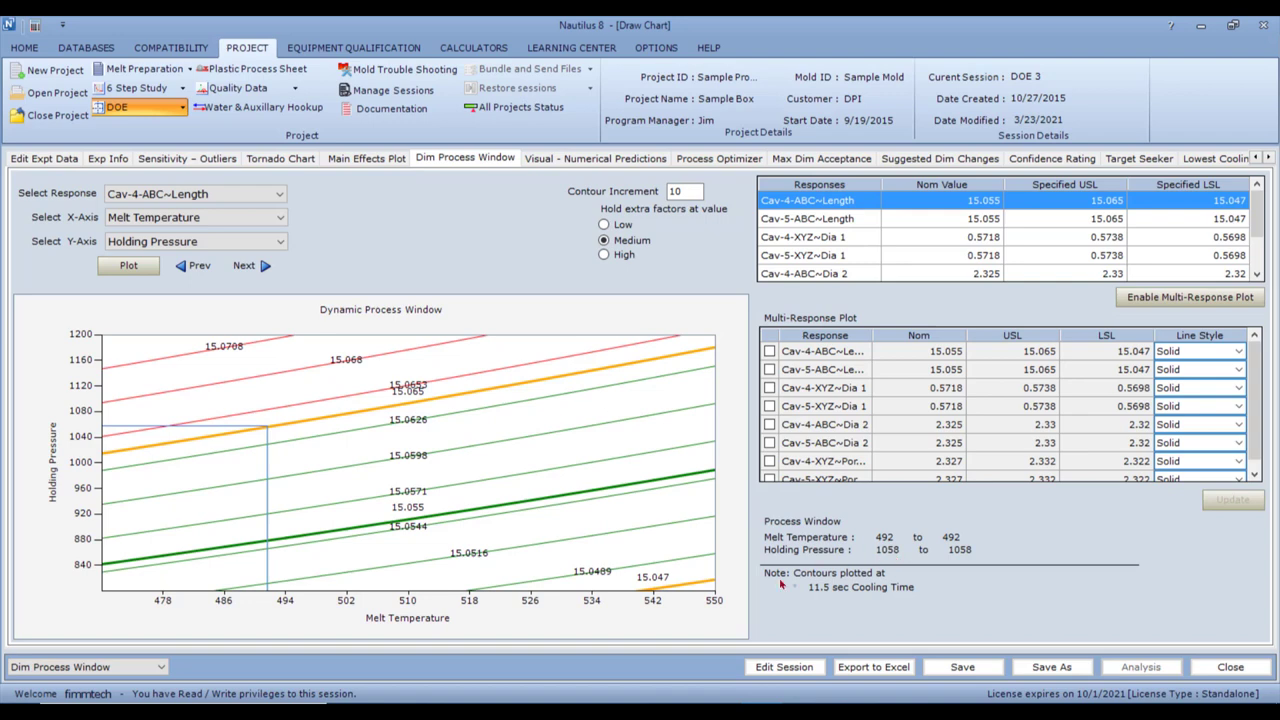
left_click(688, 581)
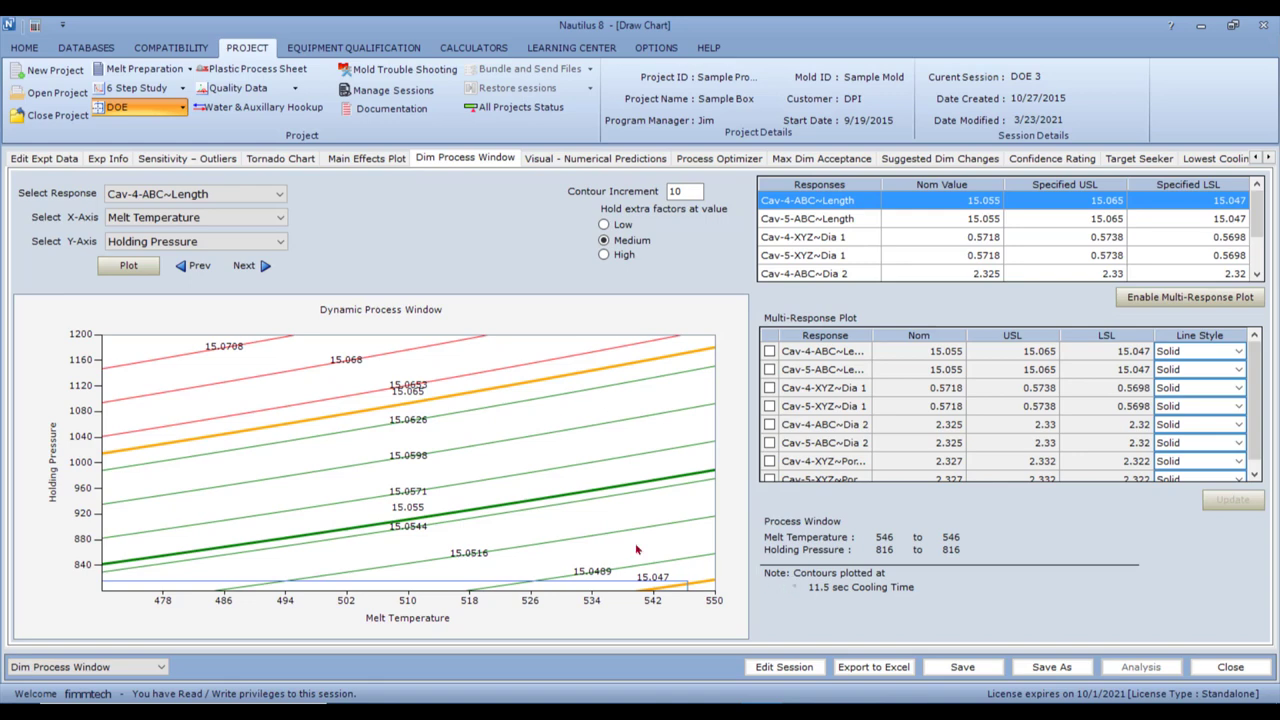
left_click(203, 374)
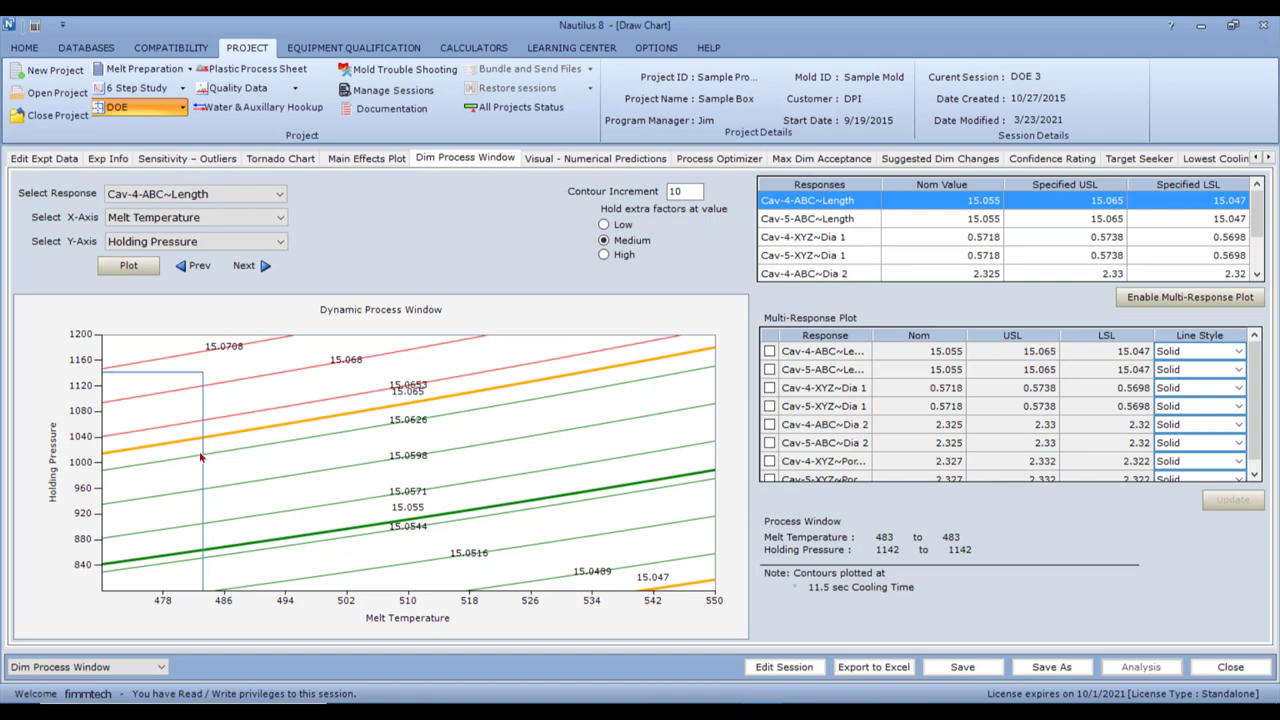
Mark a process window within the limit contours, spanning about 482 to 546 deg F melt temperature and 822 to 1030 psi holding pressure.
left_click_drag(192, 449, 683, 579)
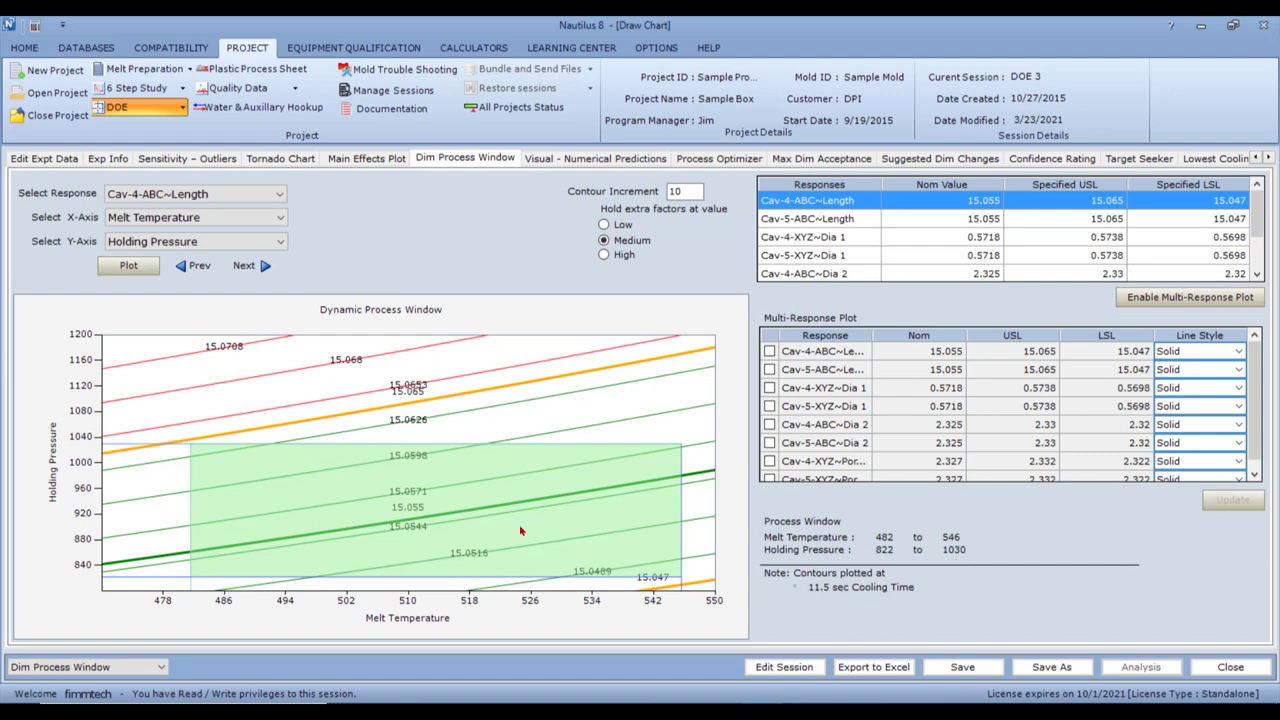
left_click(458, 492)
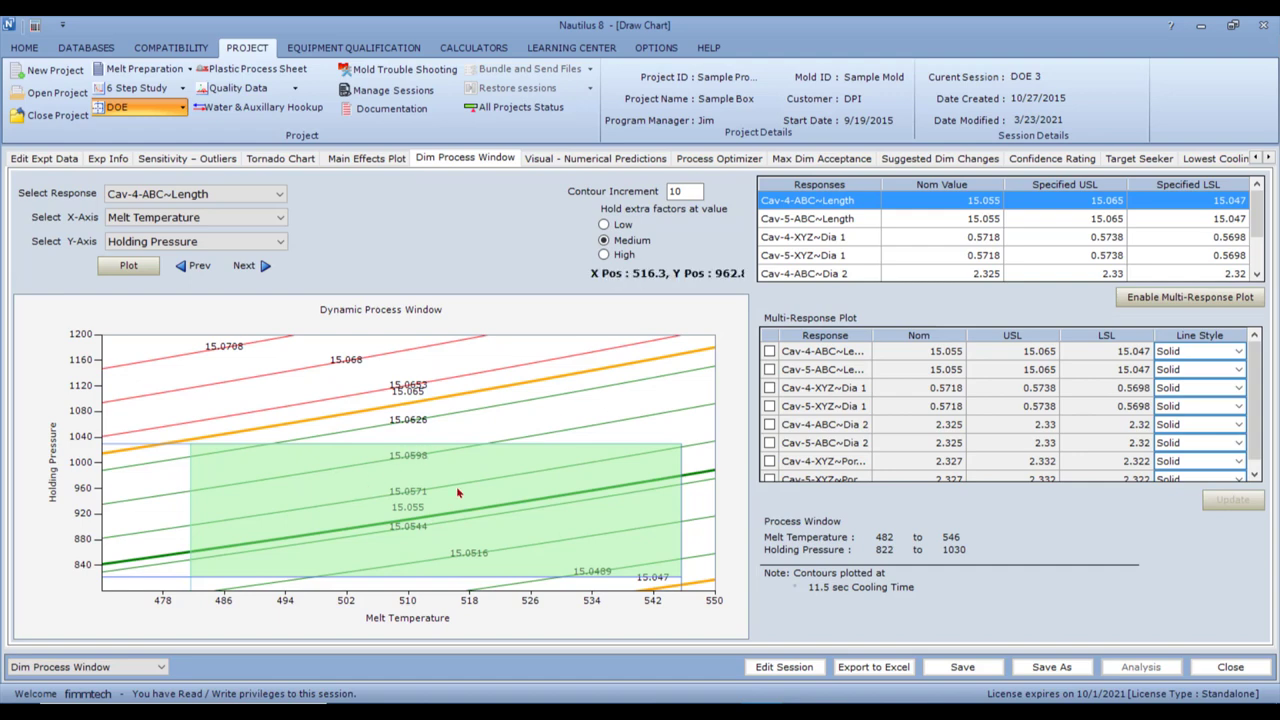
left_click(408, 479)
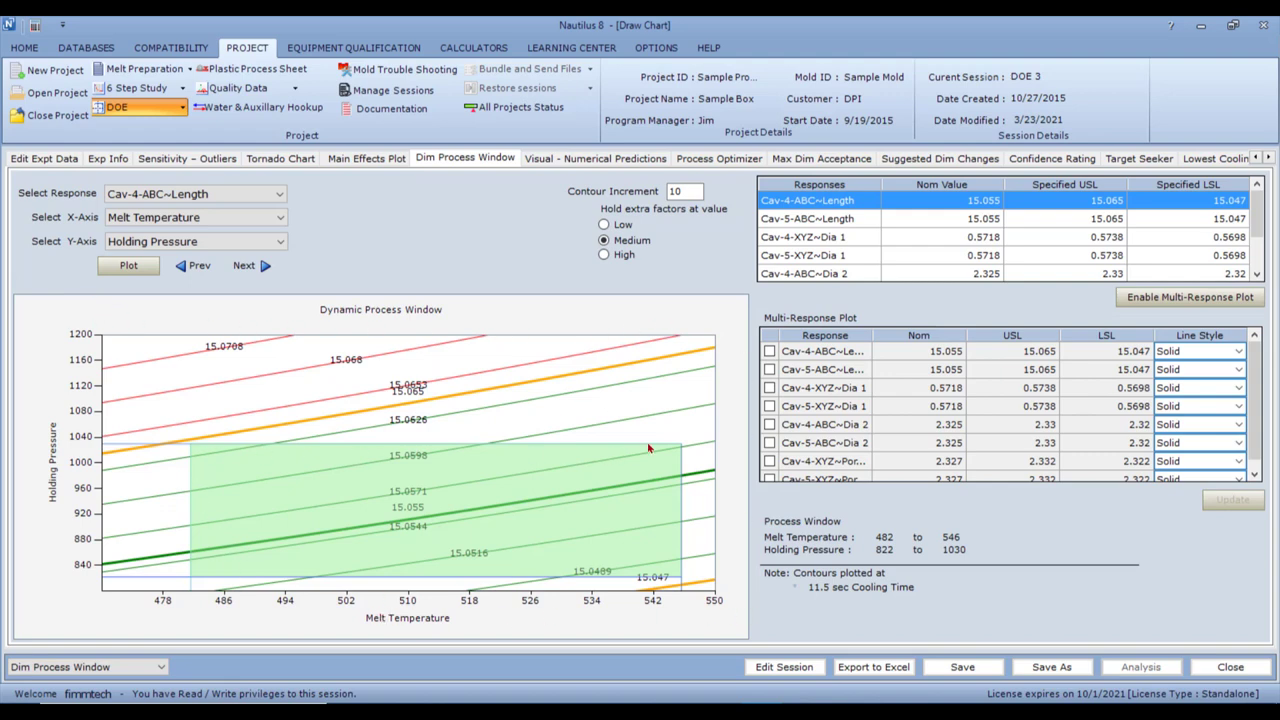
left_click(687, 567)
Compare the contours with the extra factor held at Low, Medium and High, and set it back to Low.
left_click(604, 225)
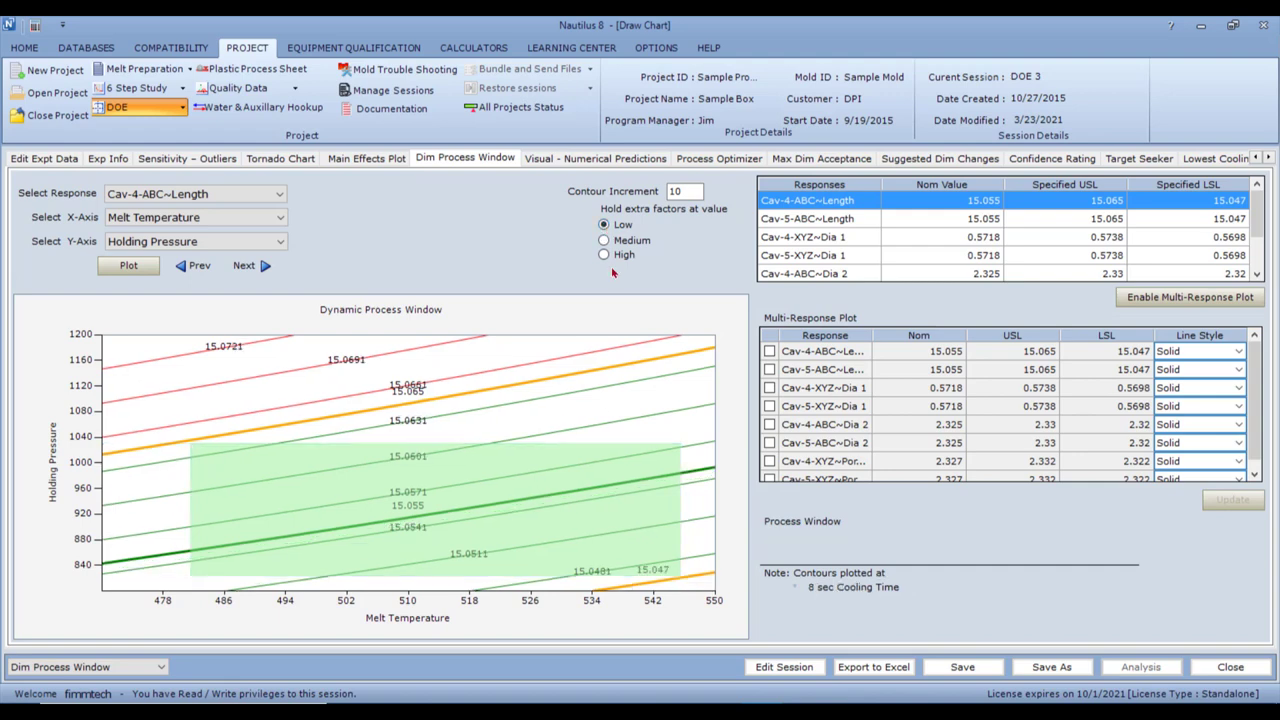
left_click(550, 436)
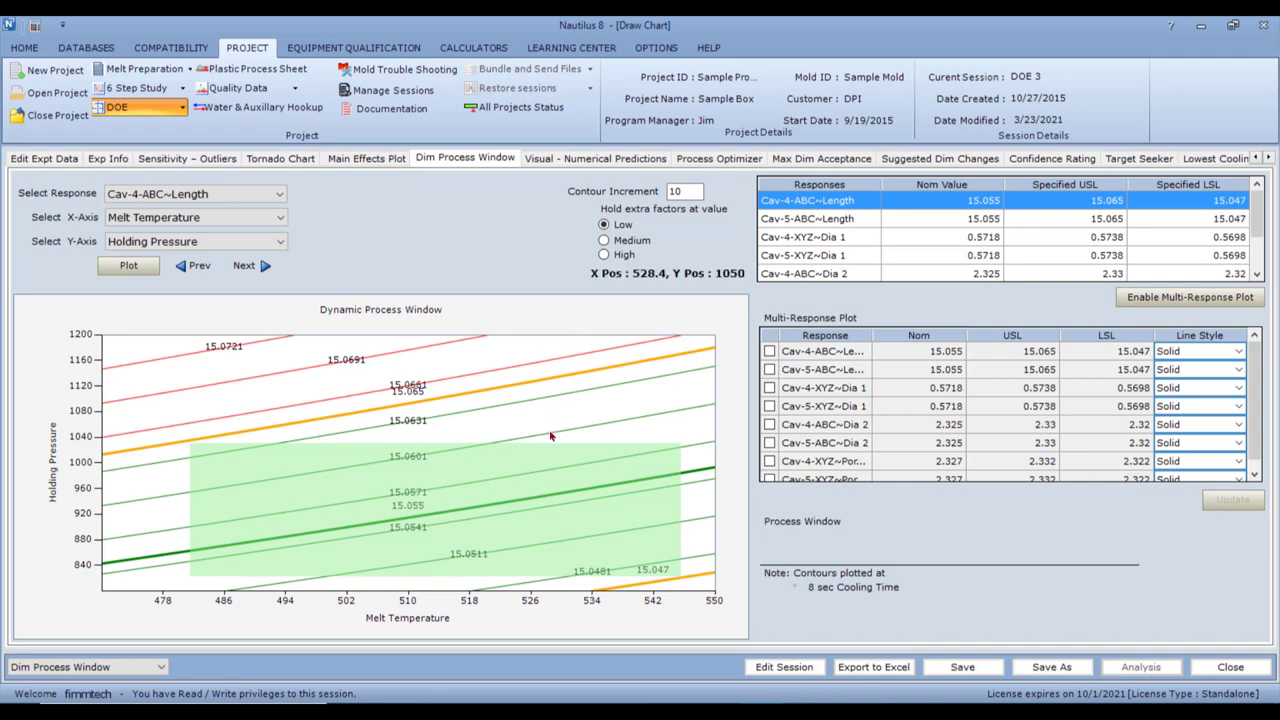
left_click(604, 240)
left_click(604, 255)
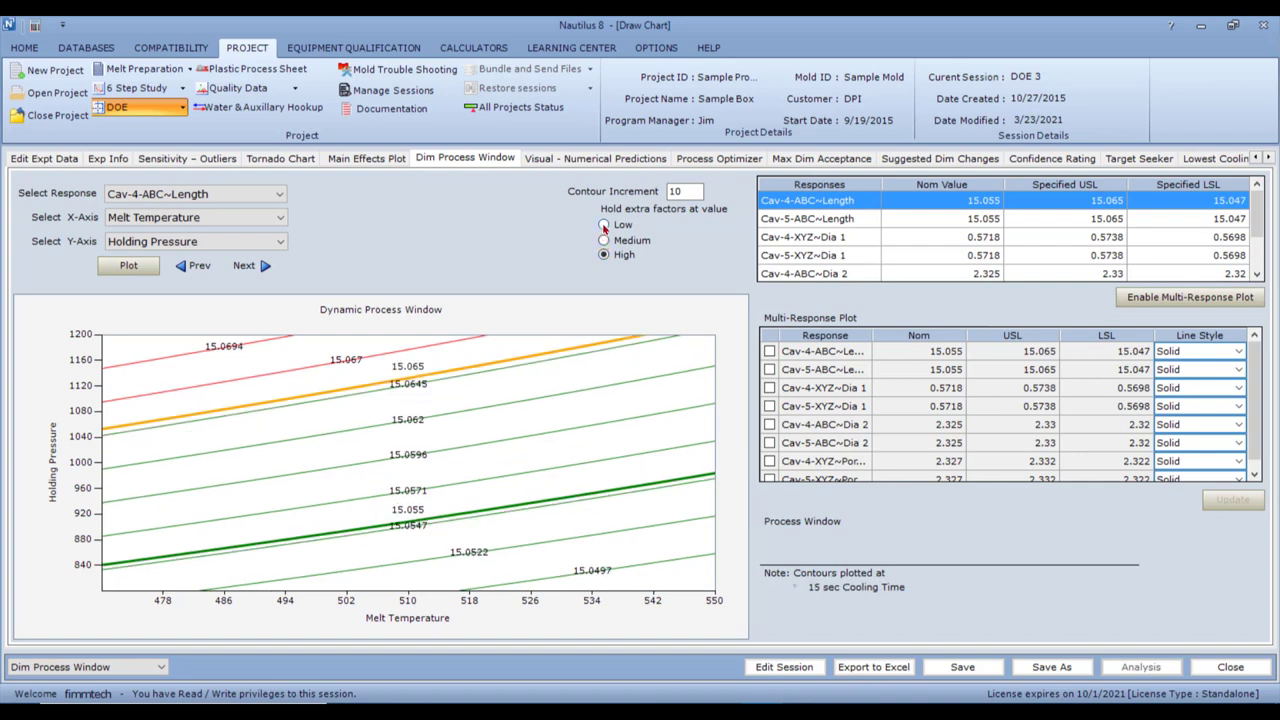
left_click(604, 226)
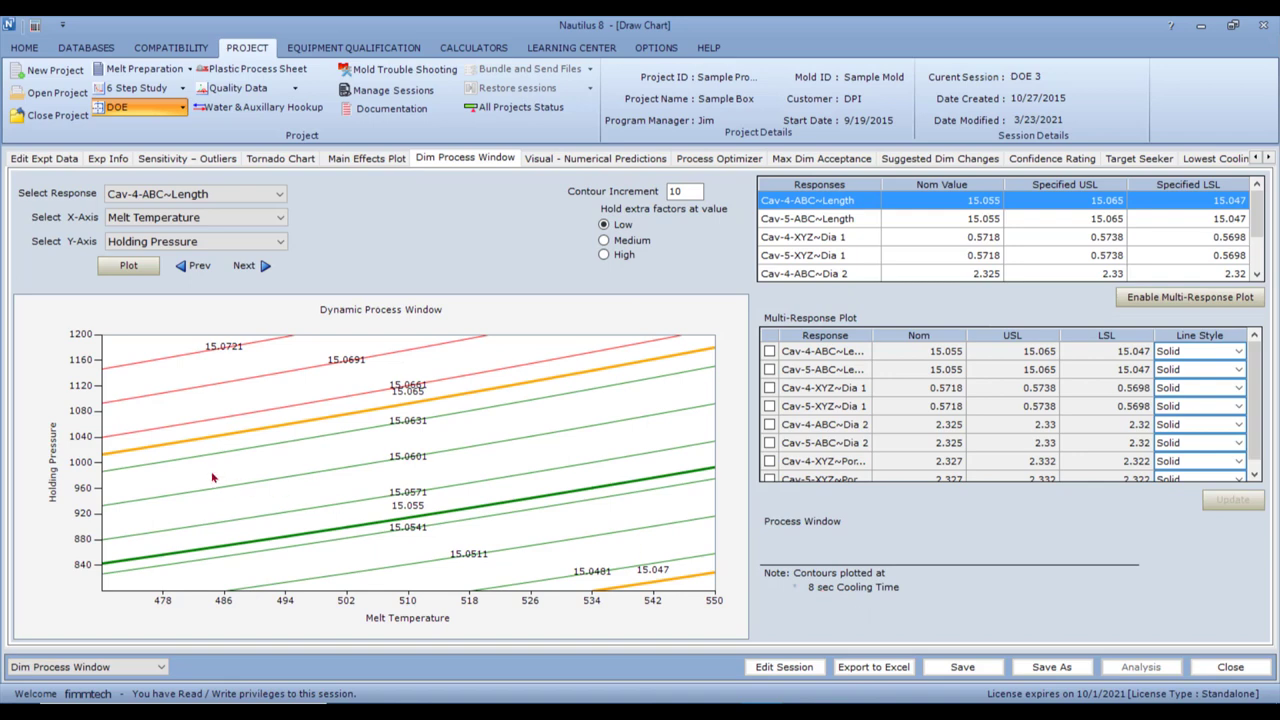
Mark a window of about 483 to 542 deg F and 826 to 1030 psi, then check the settings at a point inside it.
left_click_drag(198, 443, 657, 577)
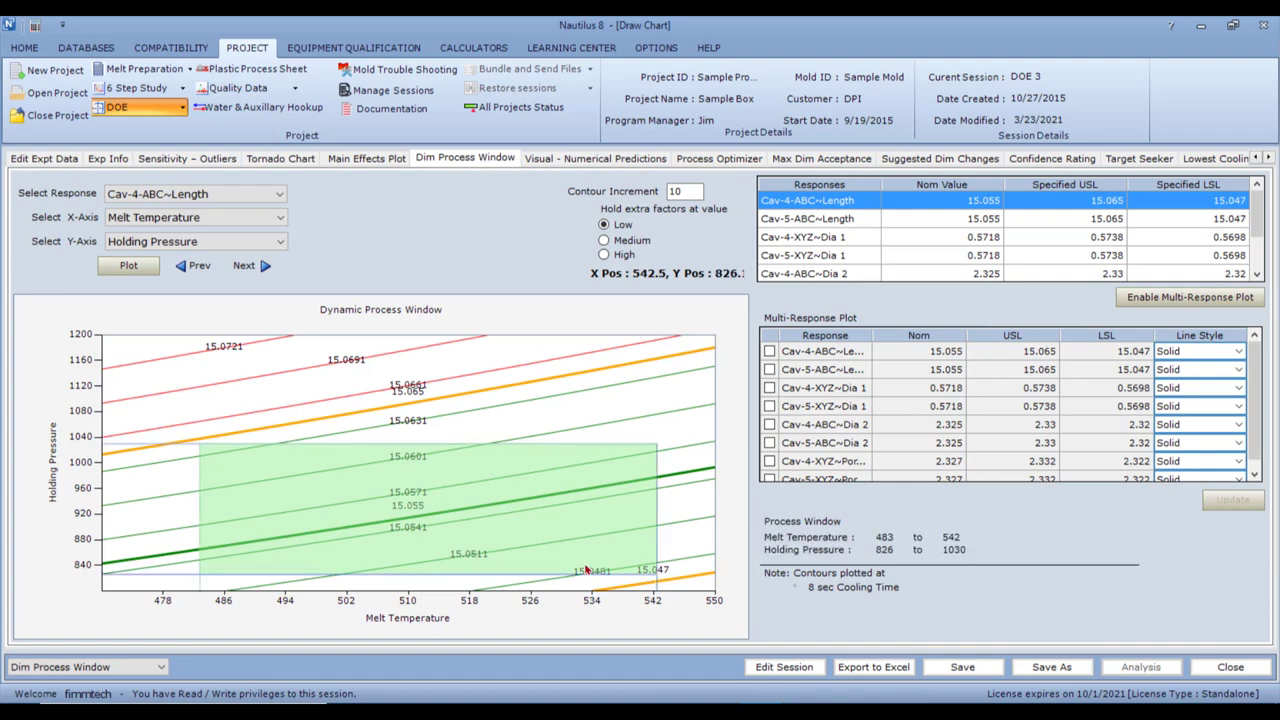
left_click(430, 499)
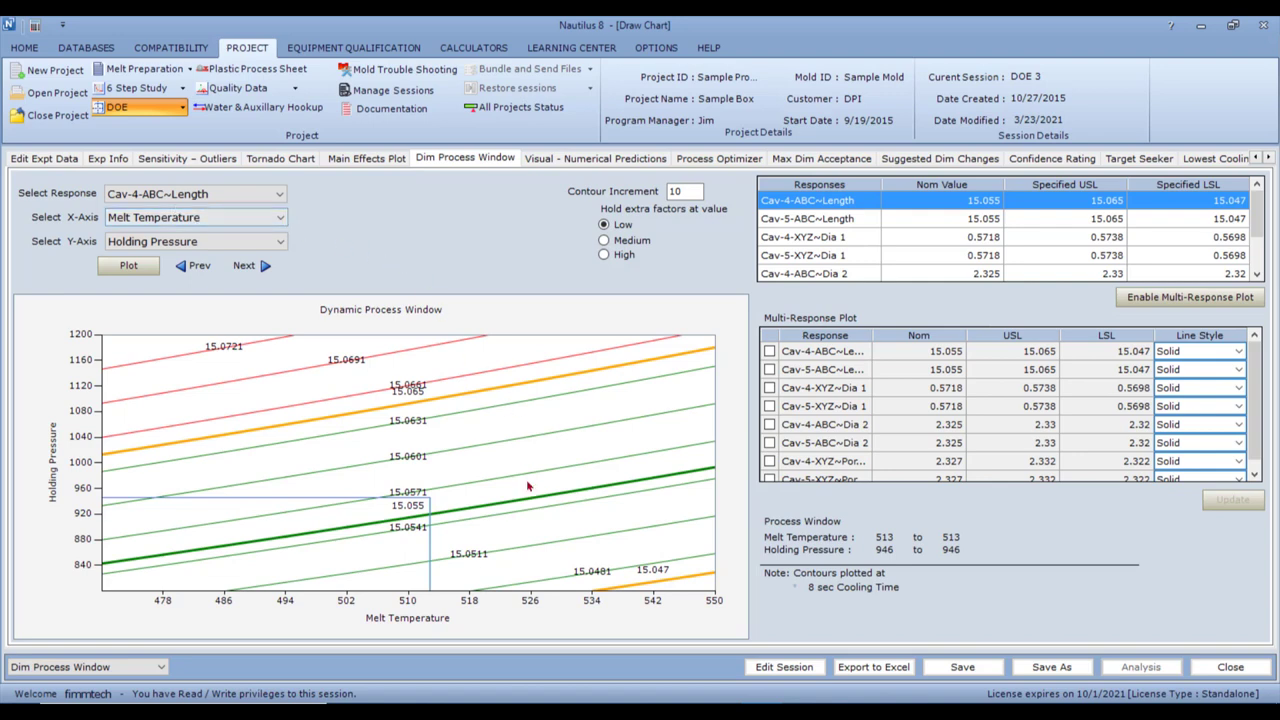
left_click(564, 453)
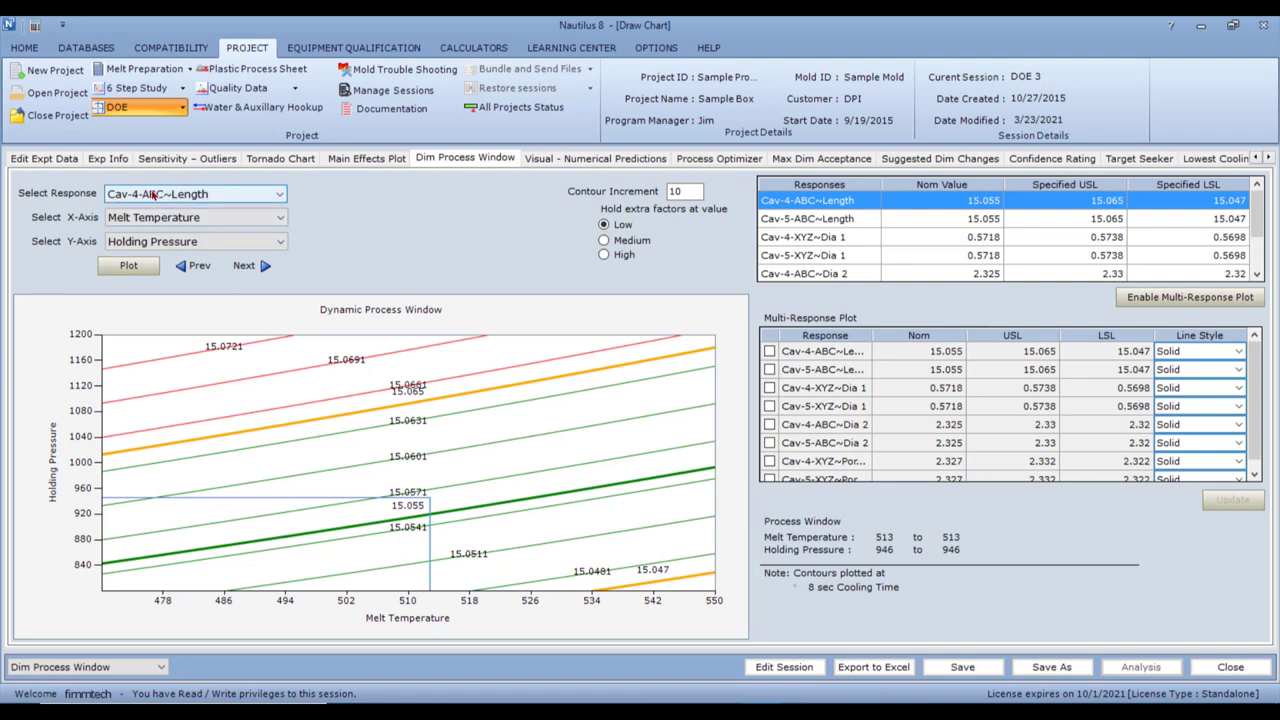
Switch the plot to Cav-5-ABC~Length and mark a process window of about 539 to 546 deg F and 808 to 854 psi.
left_click(265, 267)
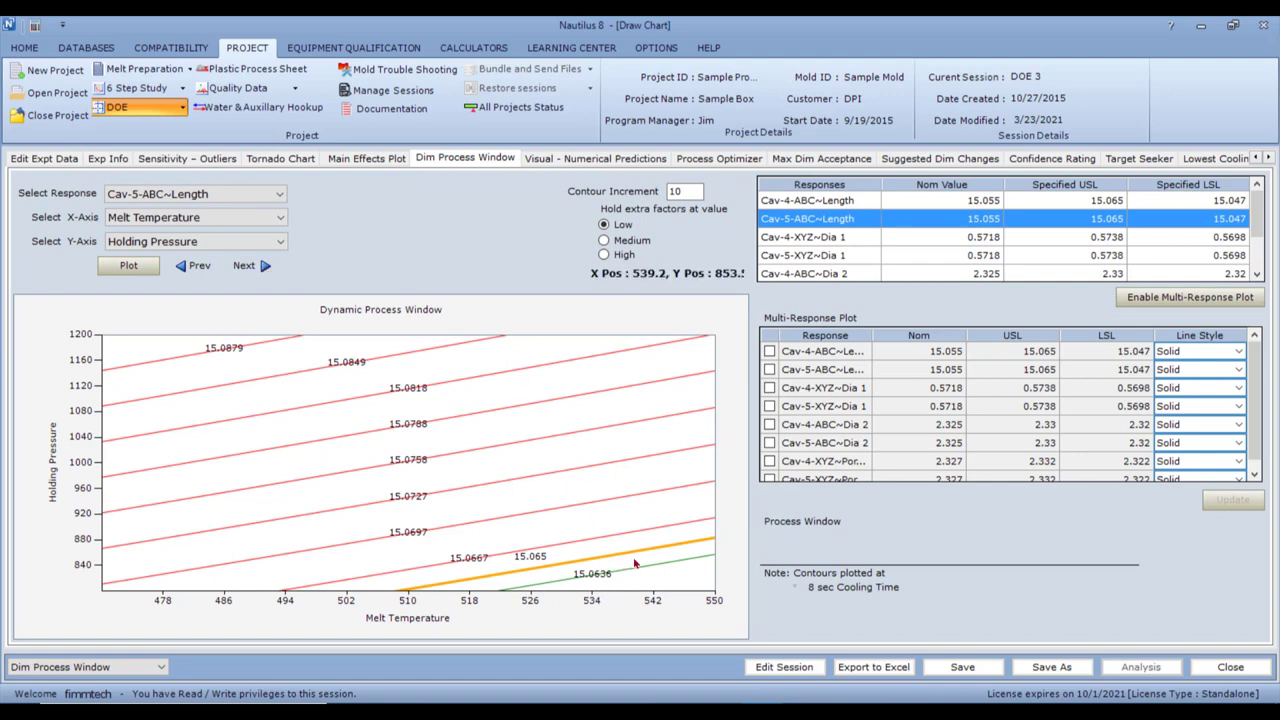
left_click_drag(632, 557, 688, 590)
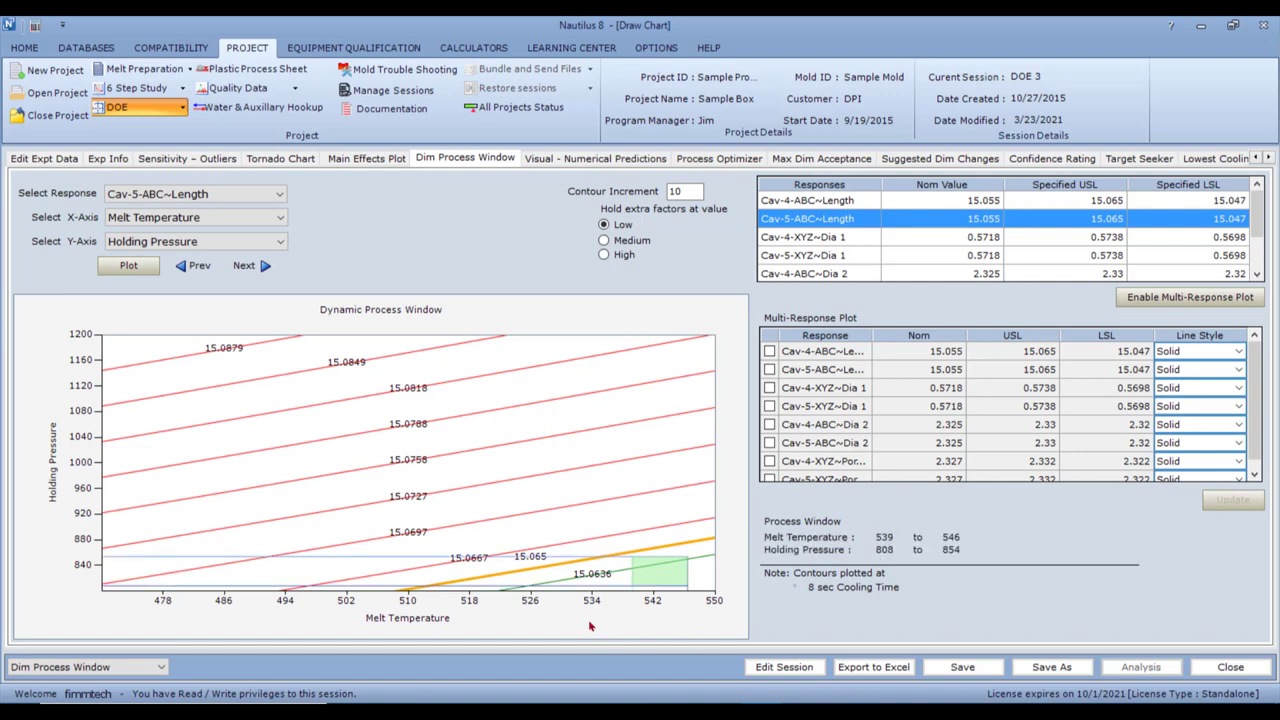
mouse_move(352, 441)
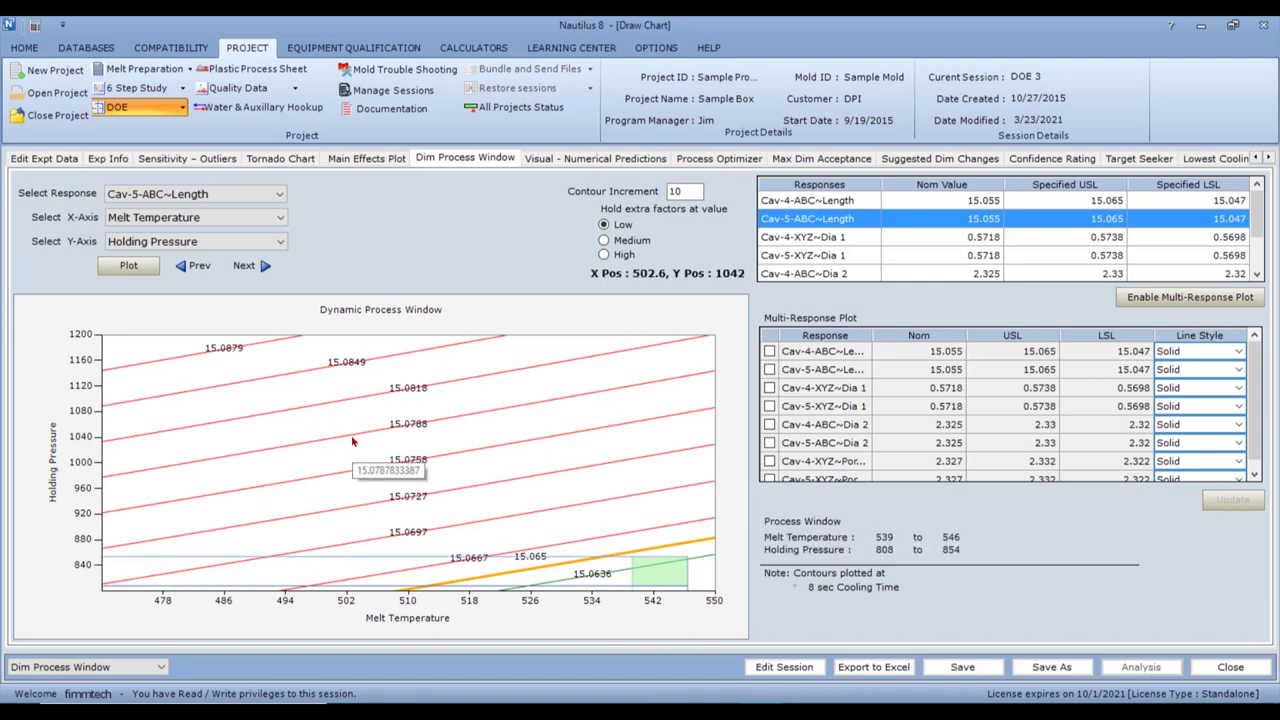
Re-mark the Cav-5-ABC~Length process window at about 540 to 547 deg F and 810 to 858 psi, and clear it.
left_click(658, 577)
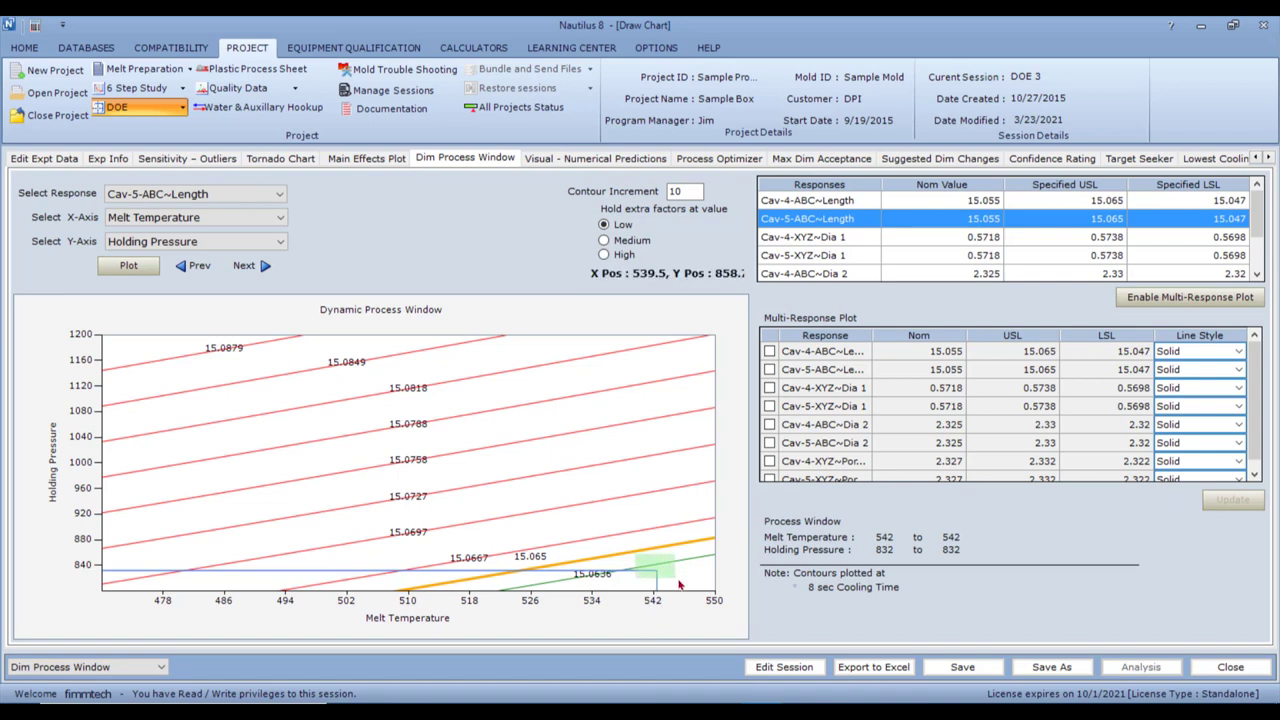
left_click_drag(678, 584, 690, 590)
left_click_drag(691, 591, 692, 591)
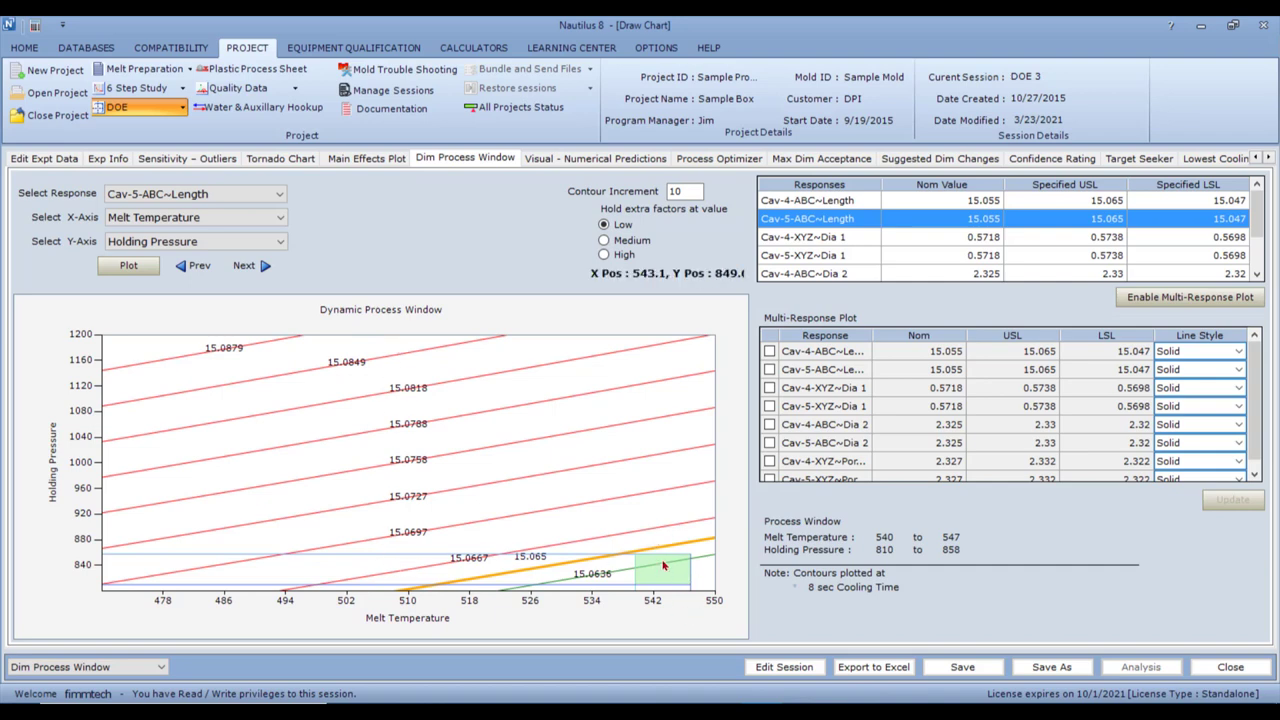
left_click(514, 346)
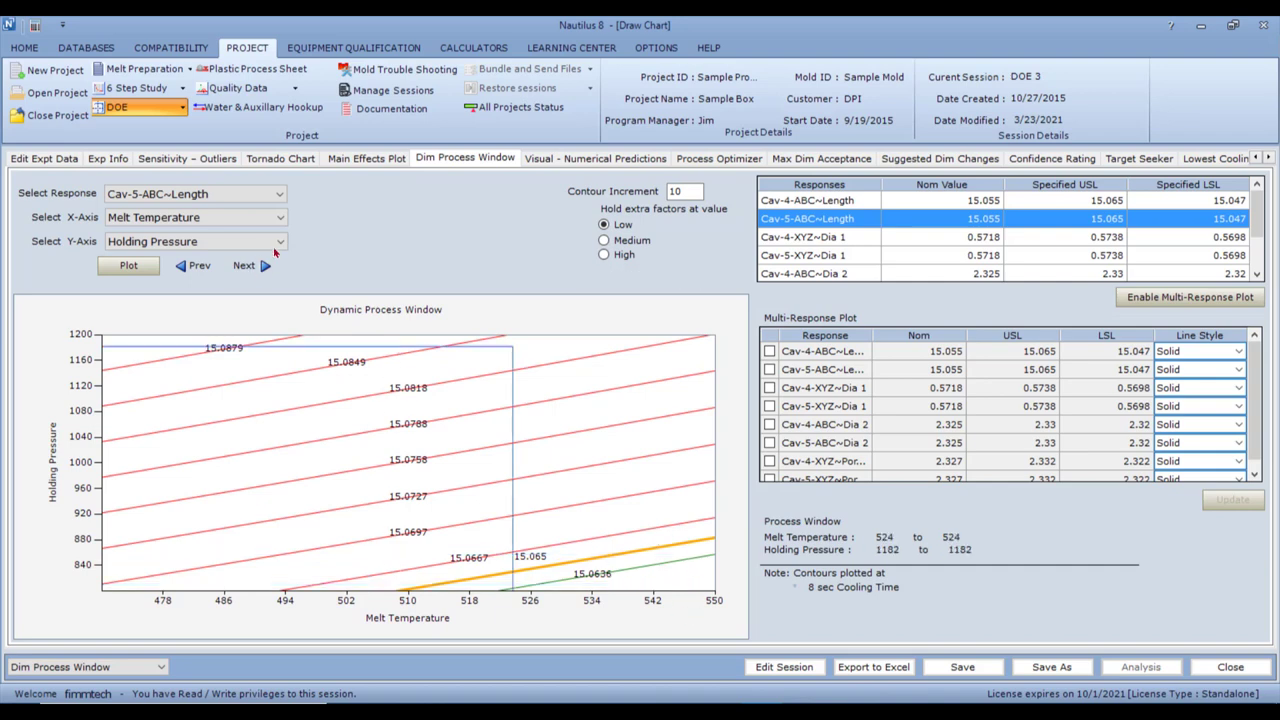
Plot the process window contours for Cav-4-XYZ~Dia 1 against melt temperature and holding pressure.
left_click(272, 194)
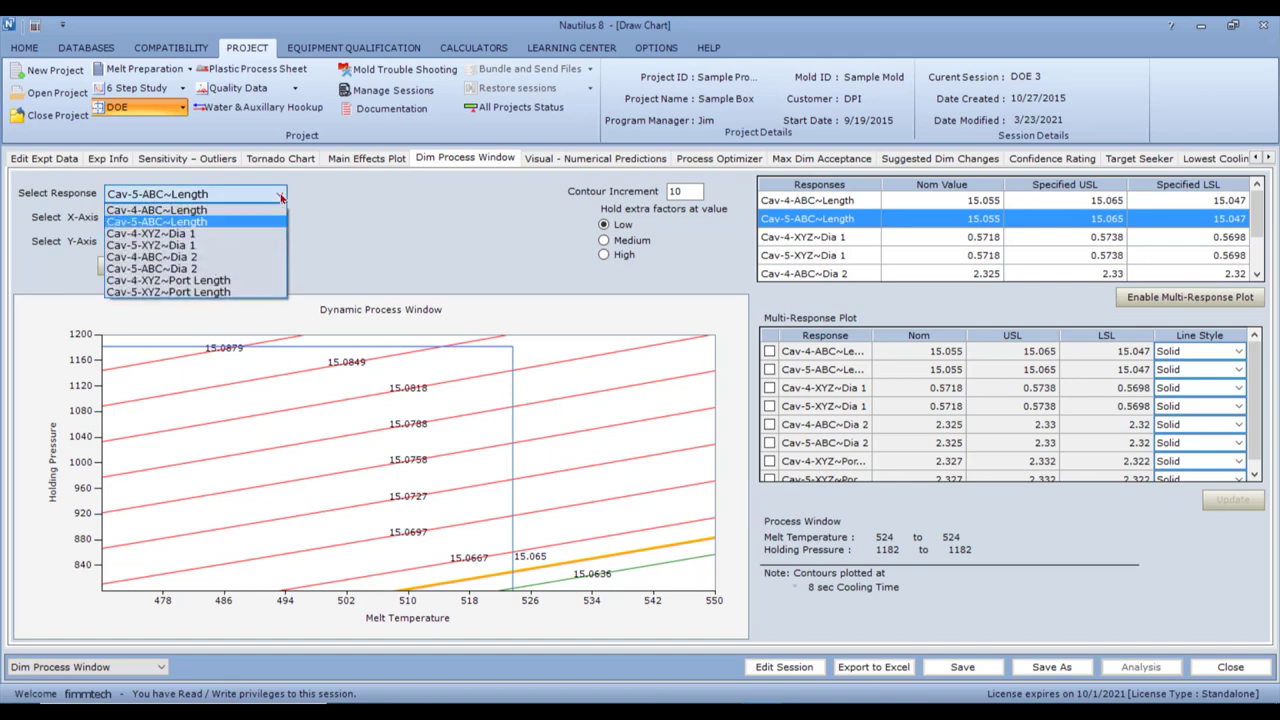
left_click(220, 234)
left_click(137, 266)
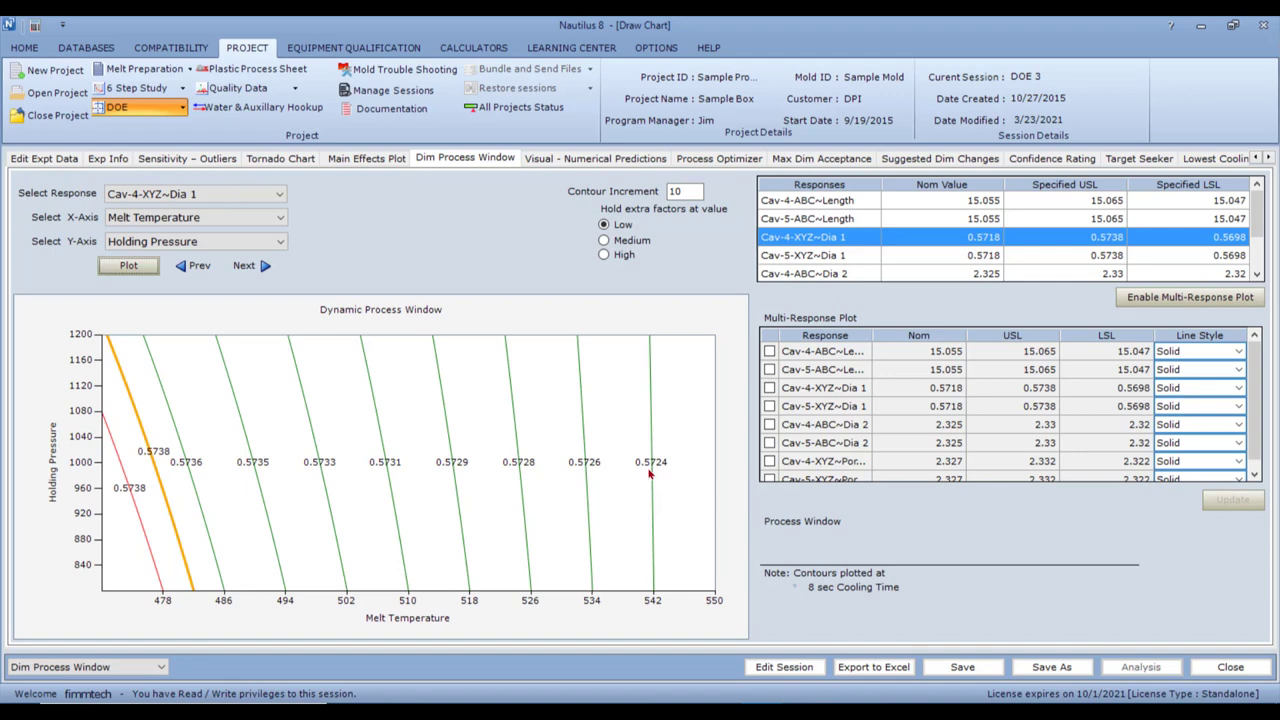
Enable the multi-response plot and overlay the contours of Cav-4-ABC~Length and Cav-5-ABC~Length.
left_click(1139, 299)
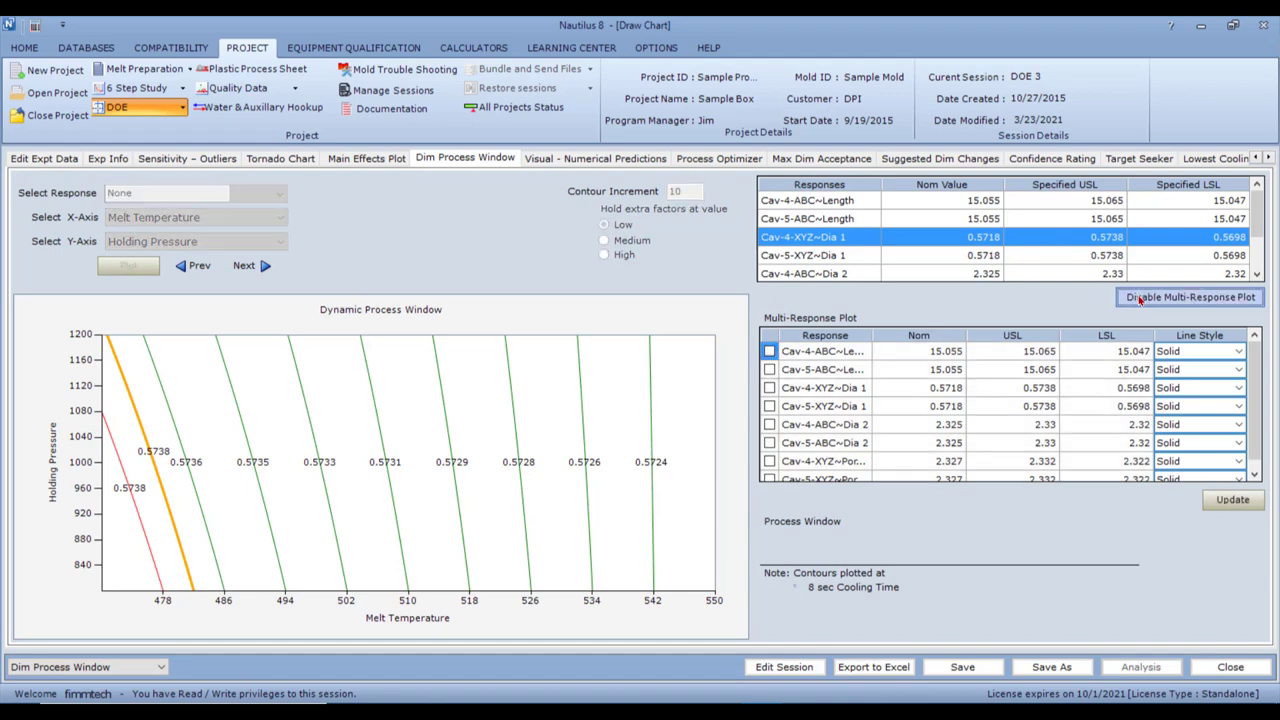
left_click(769, 352)
left_click(769, 370)
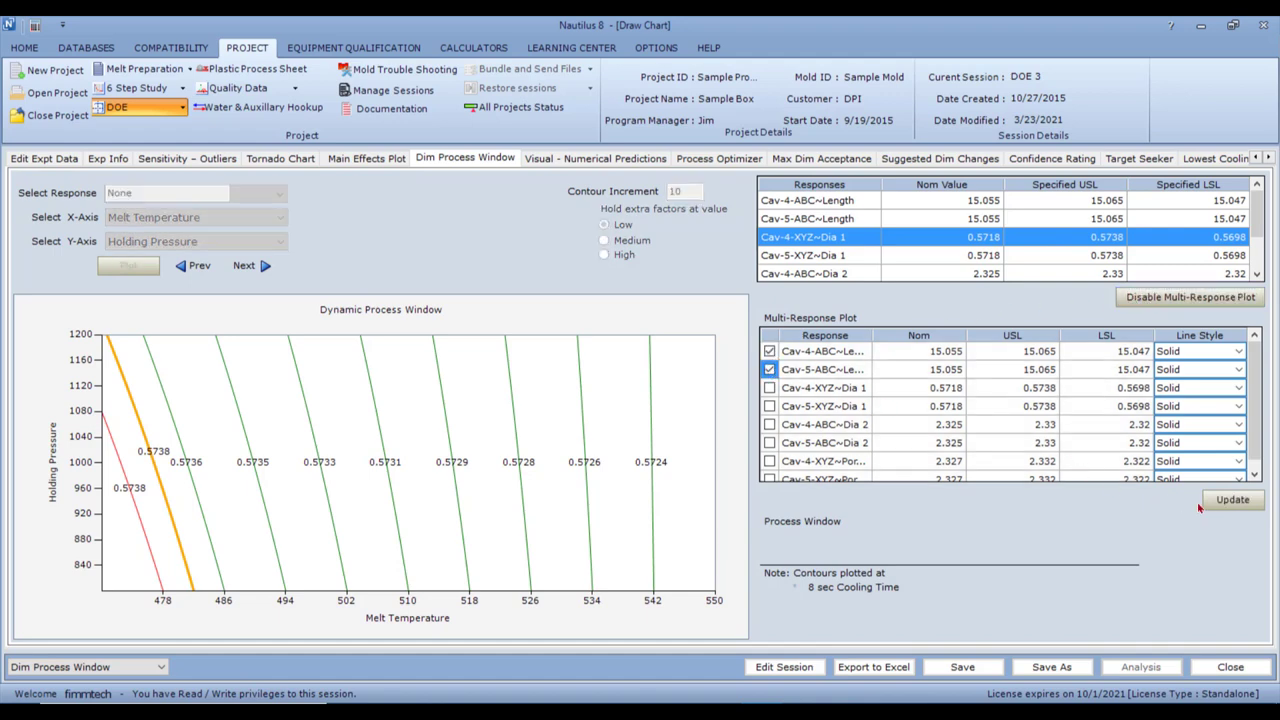
left_click(1232, 500)
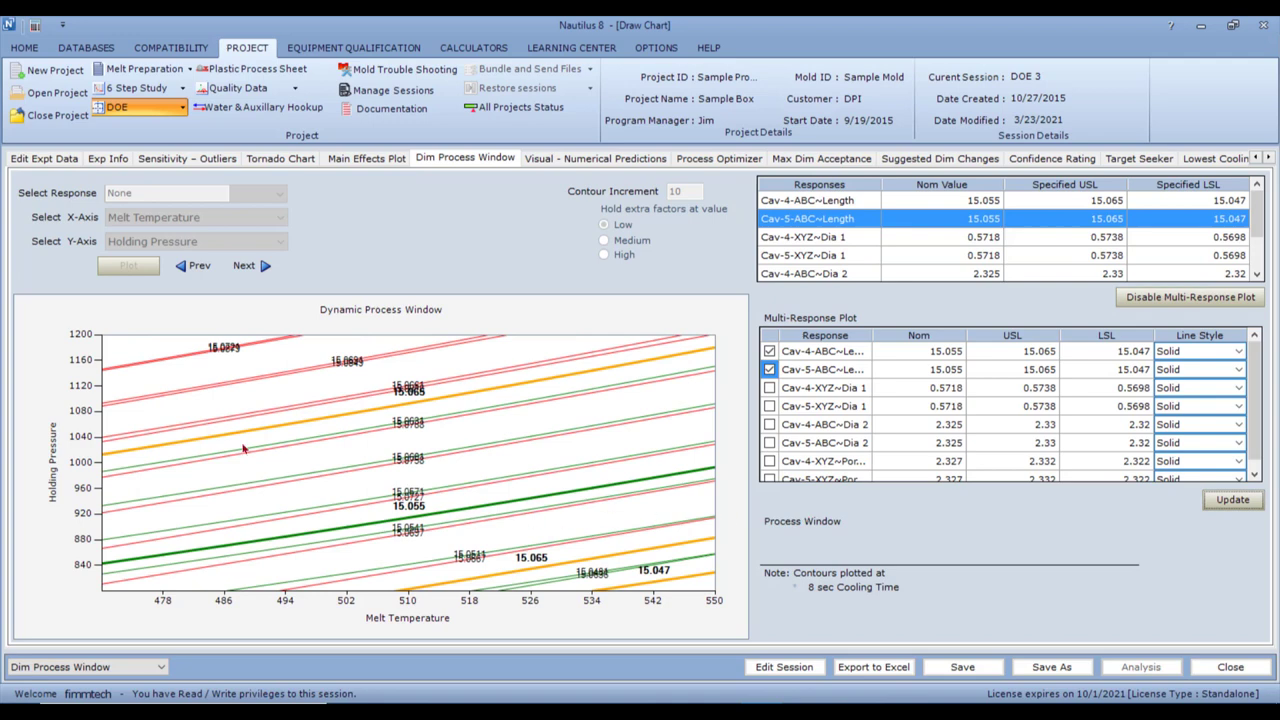
Mark a shared process window of about 538 to 542 deg F and 822 to 850 psi on the overlaid length contours, and clear it.
left_click(652, 550)
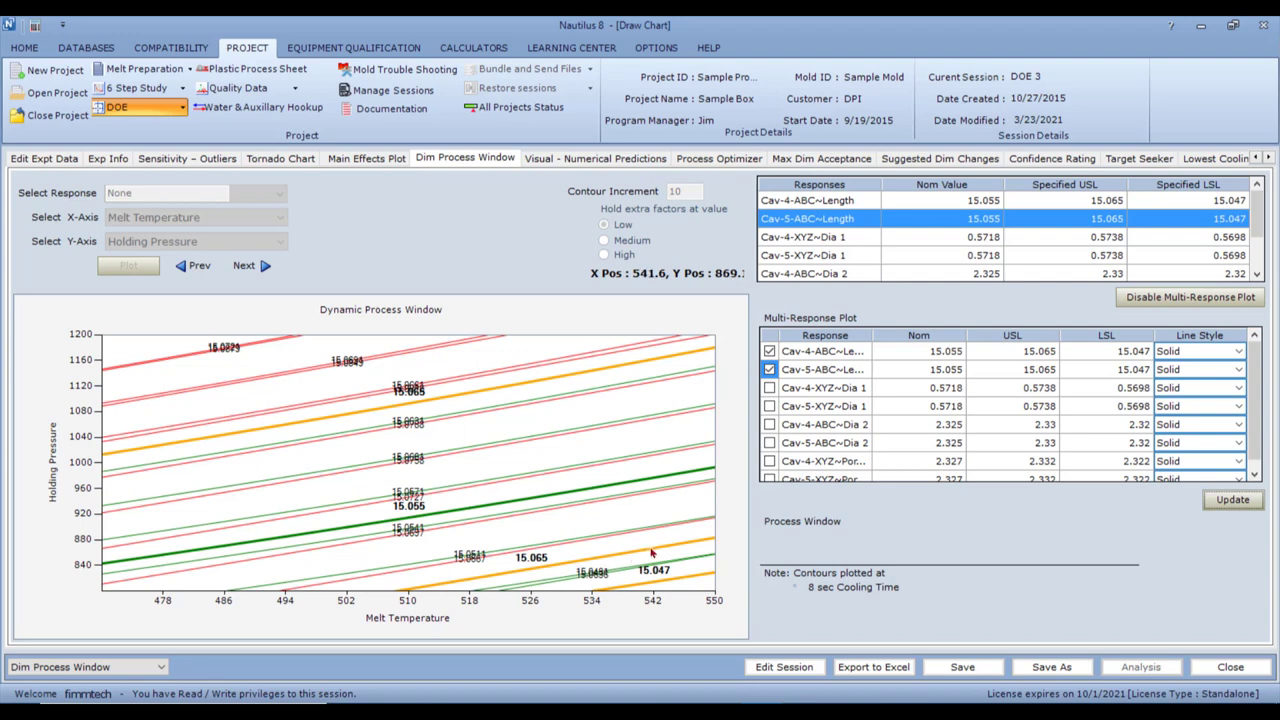
mouse_move(651, 552)
left_click_drag(622, 557, 650, 582)
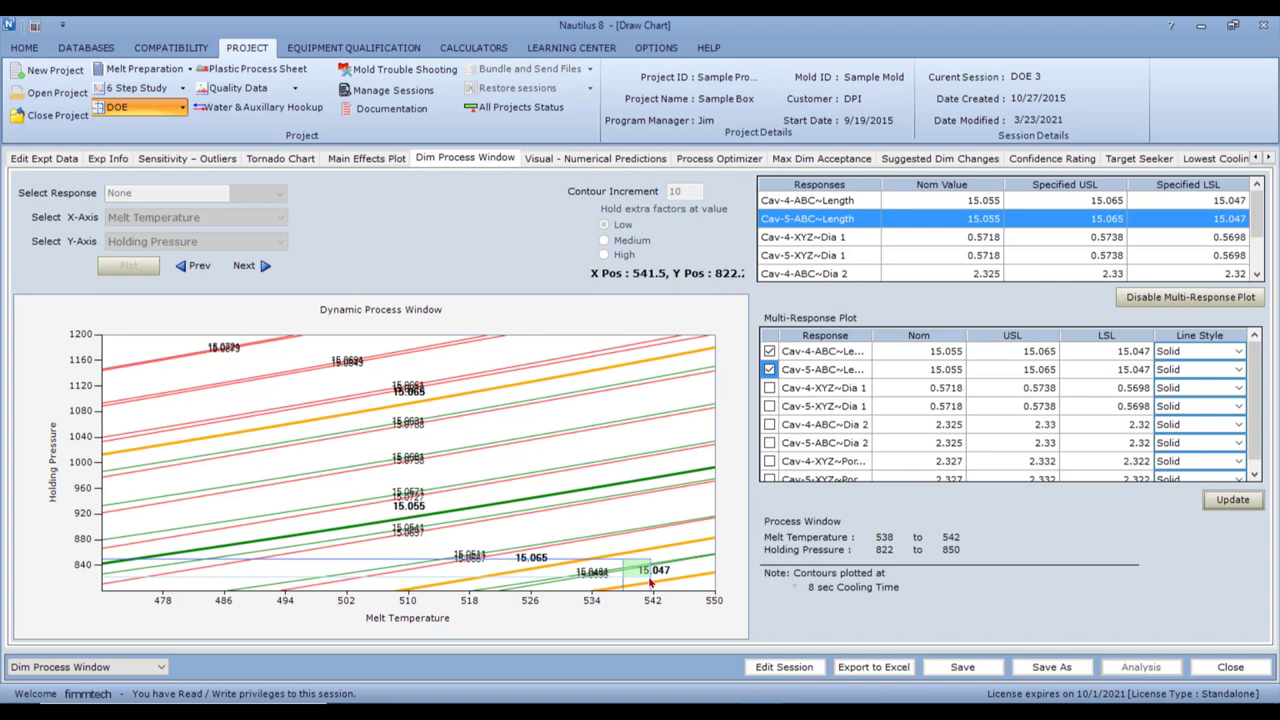
left_click(686, 522)
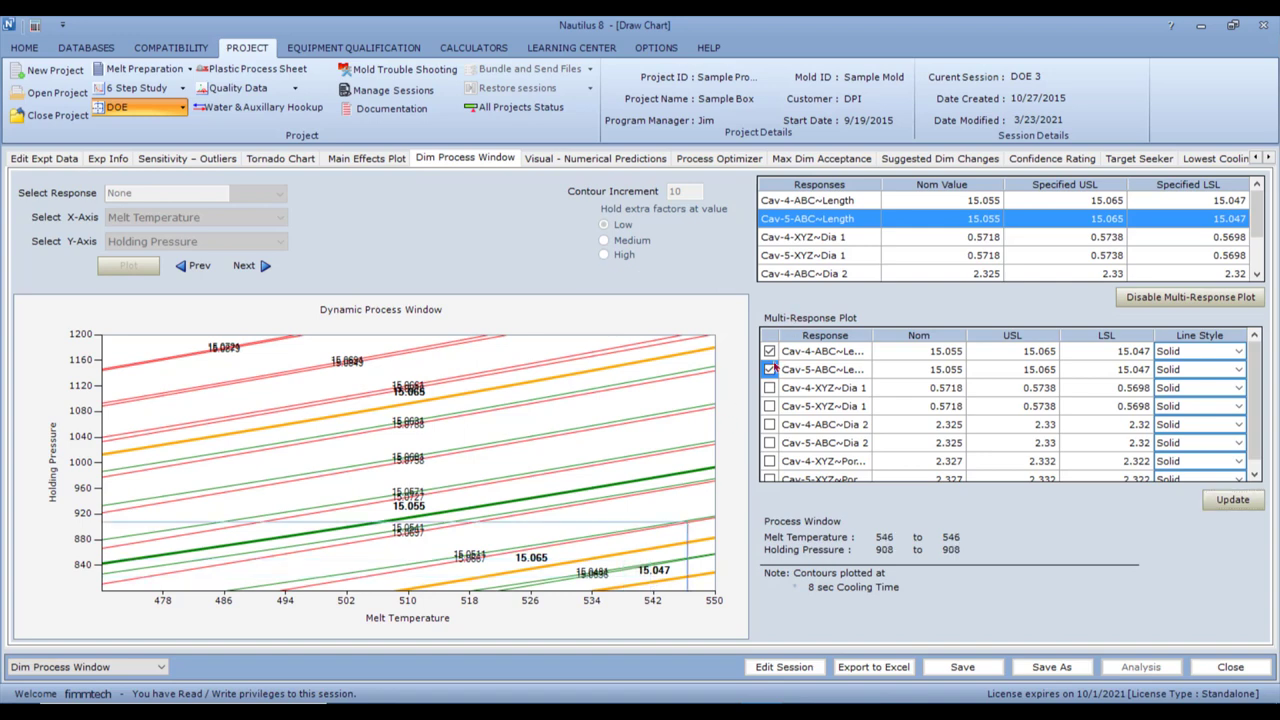
Replace Cav-5-ABC~Length with Cav-4-XYZ~Dia 1 in the multi-response plot and update the contours.
left_click(769, 369)
left_click(769, 387)
left_click(1233, 500)
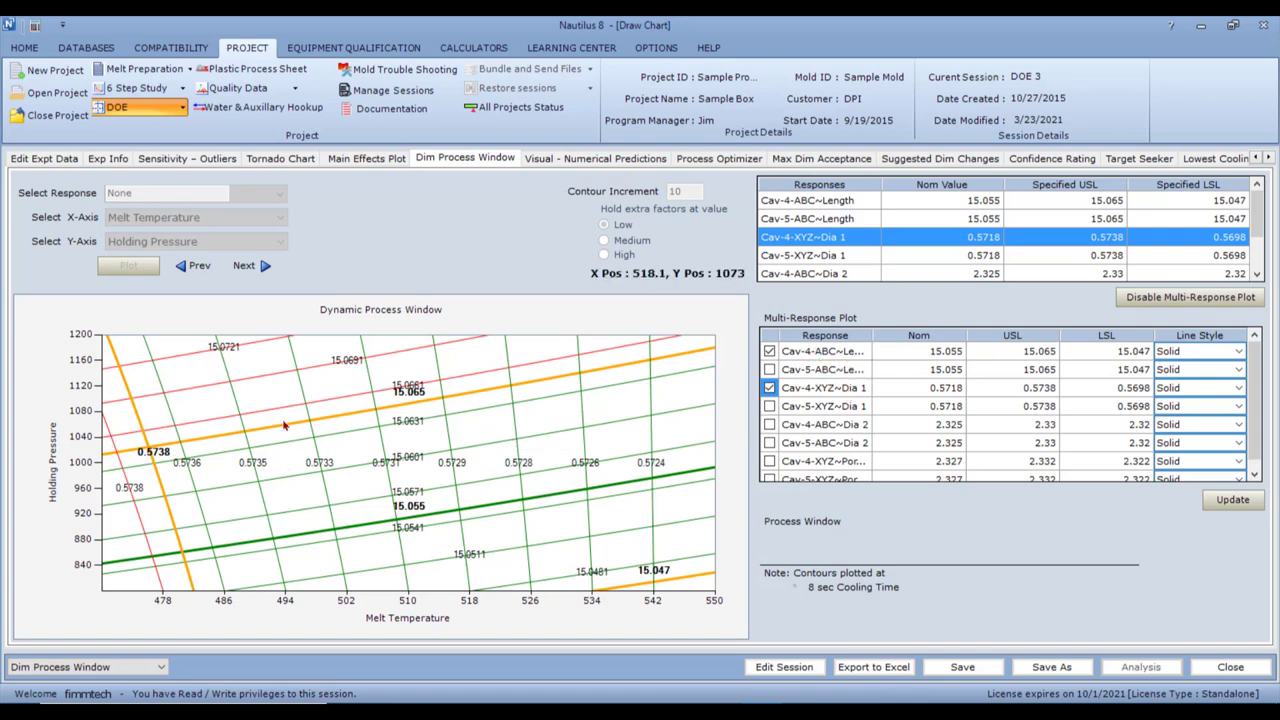
Mark a process window between the limit contours of both responses, and check a point at about 511 deg F and 940 psi.
left_click(224, 445)
left_click_drag(222, 441, 673, 578)
left_click(419, 509)
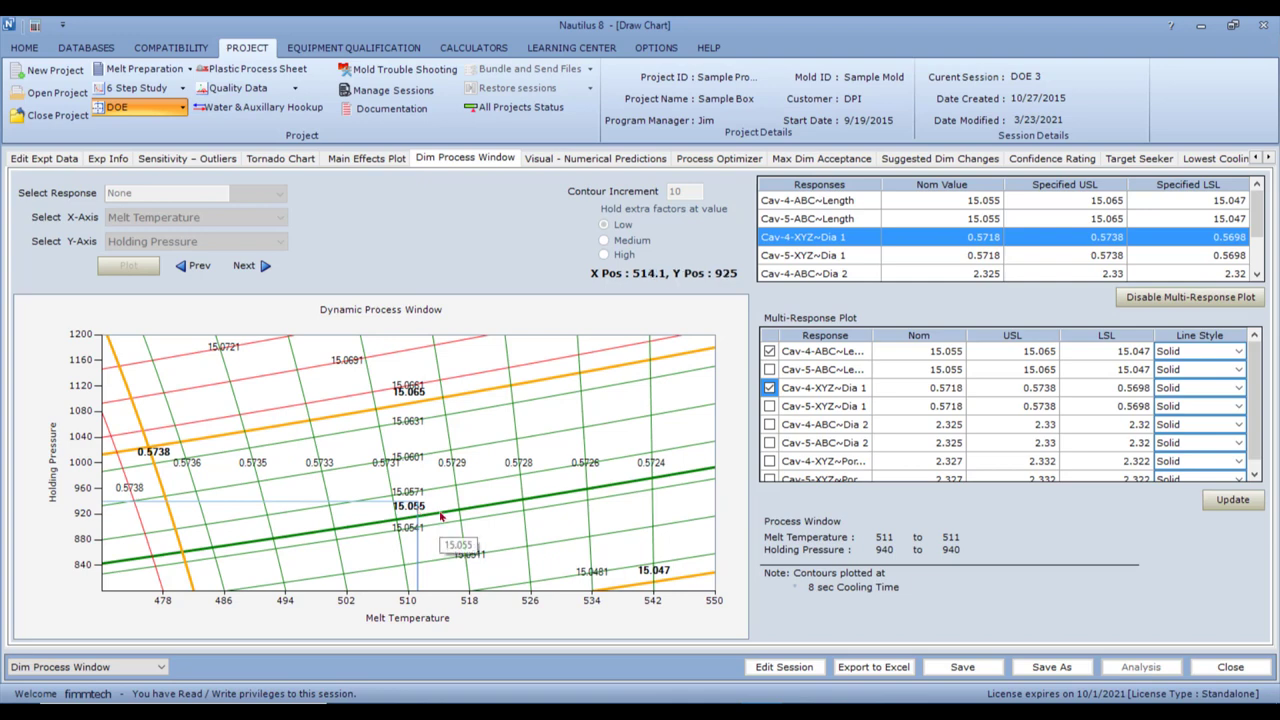
Open the visual and numerical predictions and examine the predicted range and simulated point for ABC~Length.
left_click(560, 161)
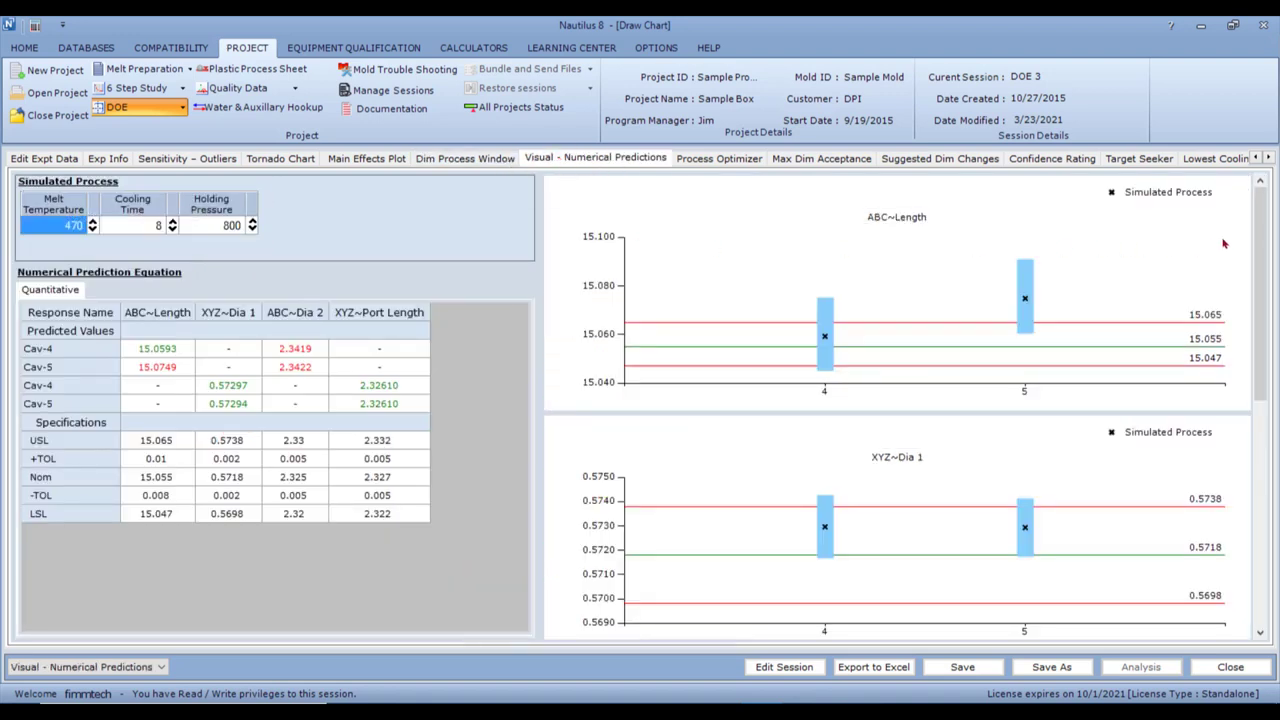
mouse_move(1259, 243)
left_mouse_down()
mouse_move(1259, 470)
mouse_move(1274, 217)
mouse_move(1225, 208)
mouse_move(886, 497)
left_mouse_up()
mouse_move(887, 502)
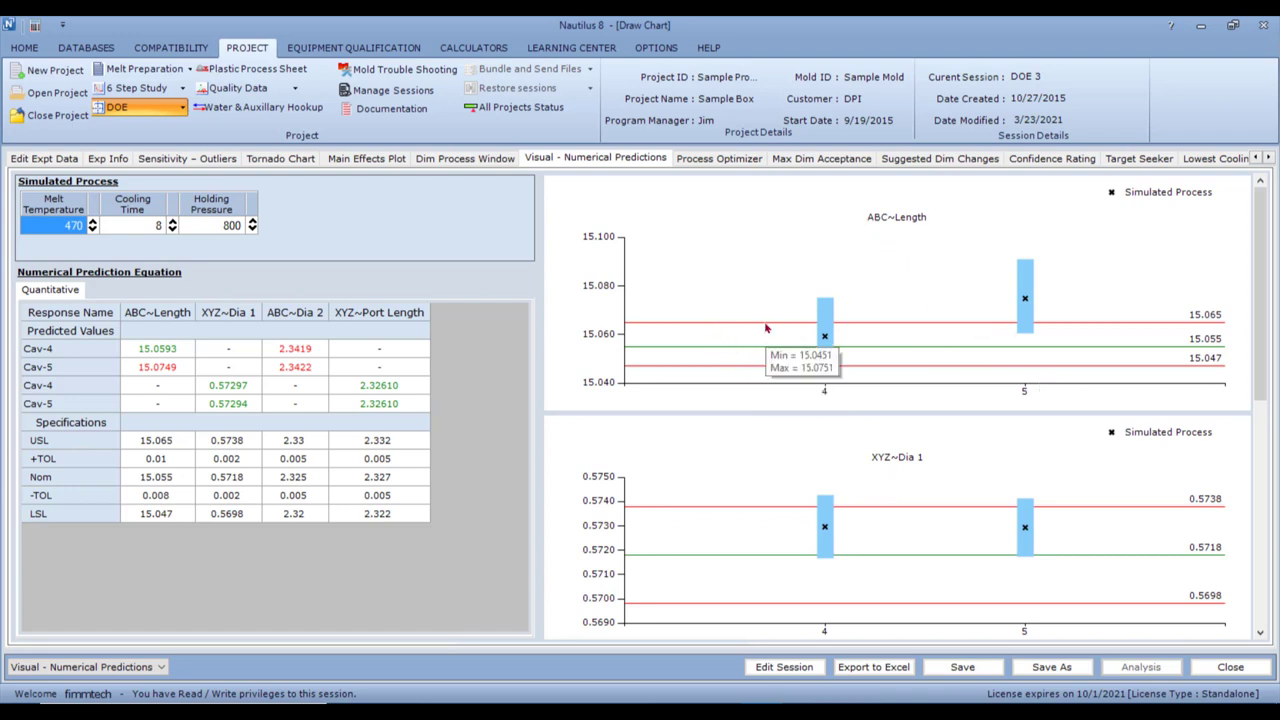
mouse_move(825, 340)
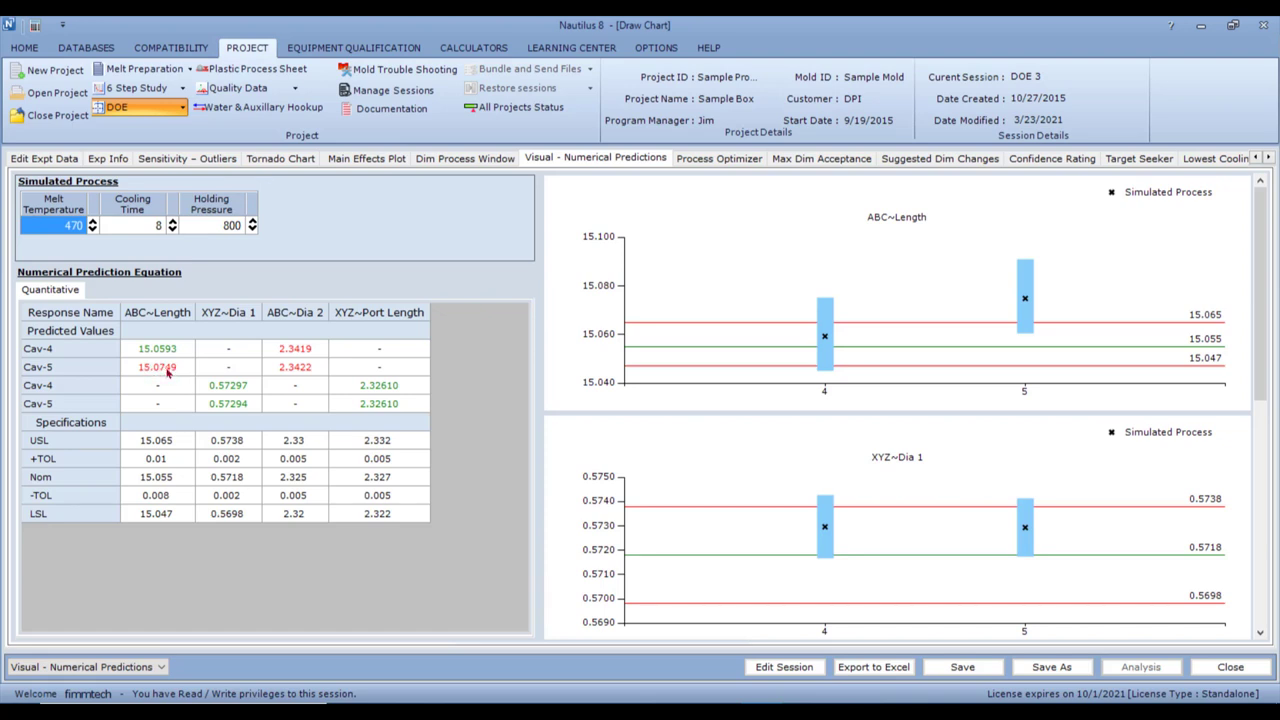
Raise the simulated holding pressure to 1200 psi and try a longer cooling time before returning it to 8 sec.
left_click(254, 224)
left_click(254, 223)
left_click(254, 223)
left_click(254, 223)
left_click(254, 223)
left_click(254, 223)
left_click(254, 223)
left_click(254, 223)
left_click(254, 223)
left_click(254, 223)
left_click(254, 223)
left_click(254, 223)
left_click(254, 223)
left_click(254, 223)
left_click(254, 223)
left_click(254, 223)
left_click(172, 226)
left_click(172, 226)
left_click(173, 231)
left_click(173, 231)
mouse_move(824, 305)
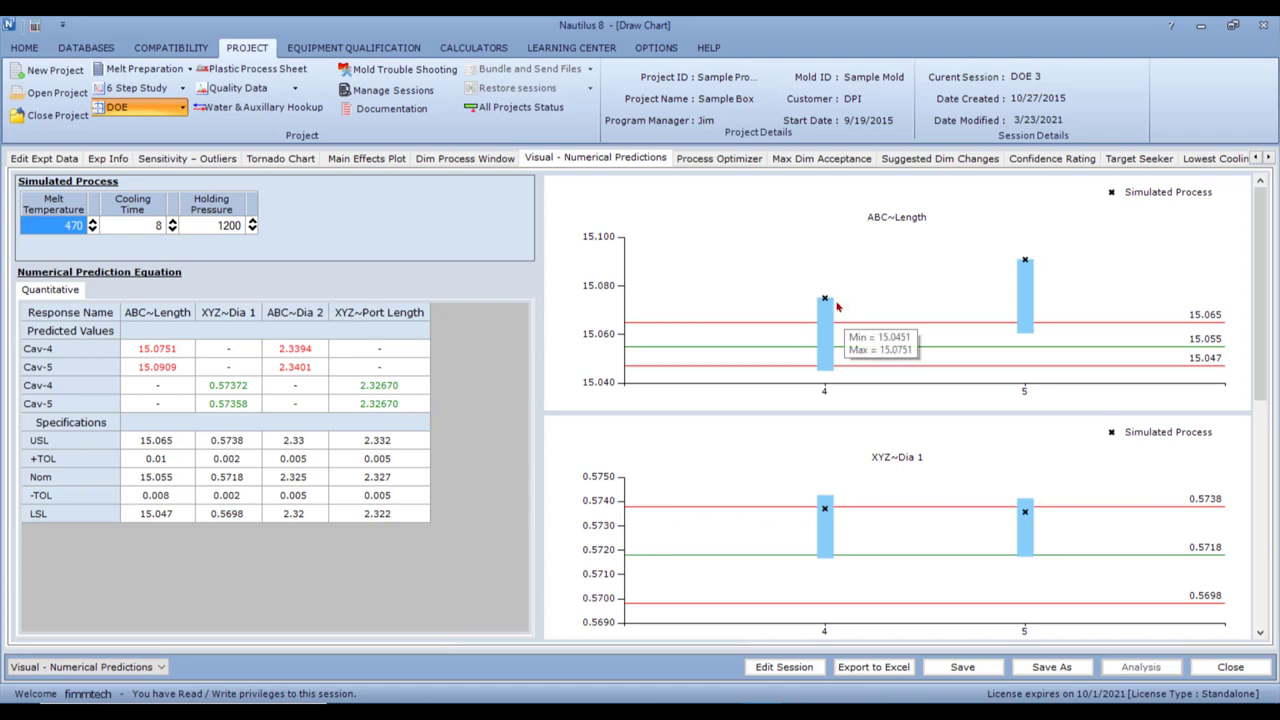
Lower the simulated holding pressure back to 800 psi.
left_click(252, 229)
left_click(252, 224)
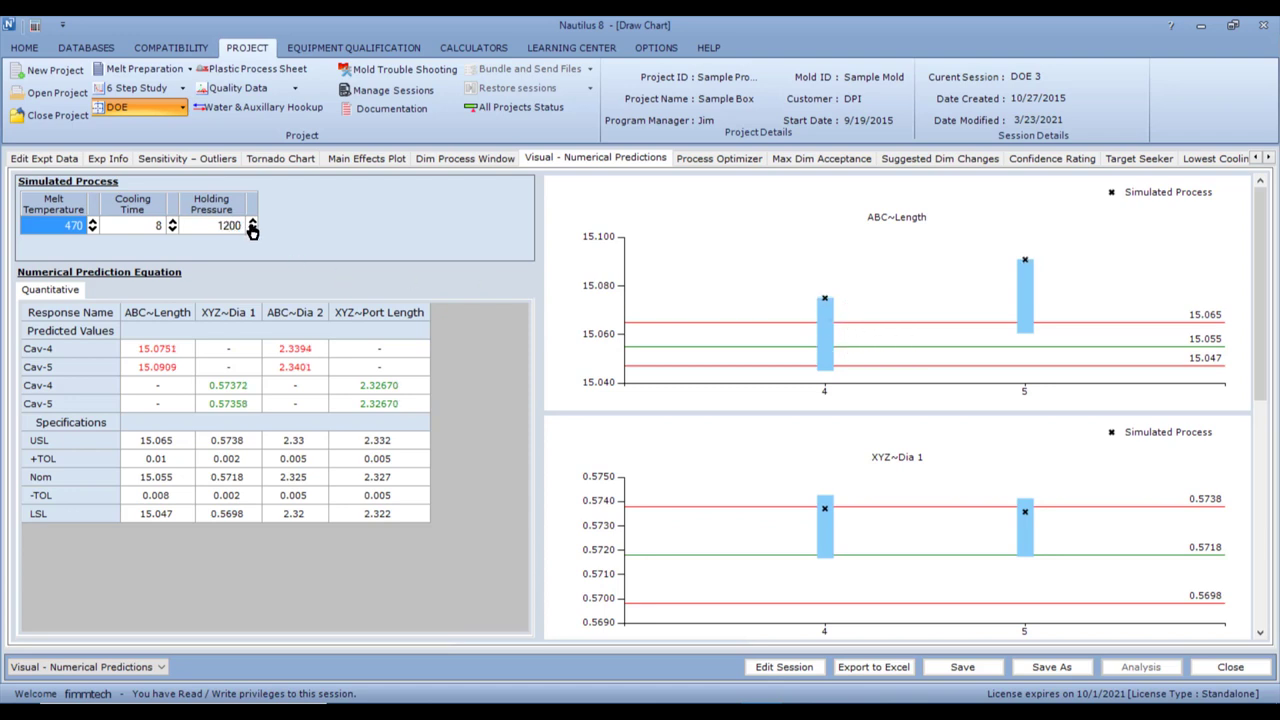
left_click(252, 230)
left_click(252, 230)
left_click(252, 231)
left_click(252, 231)
left_click(252, 231)
left_click(252, 231)
left_click(252, 231)
left_click(252, 231)
left_click(252, 231)
left_click(252, 231)
left_click(252, 231)
left_click(252, 231)
left_click(252, 231)
left_click(252, 231)
left_click(252, 231)
Set the simulated melt temperature to 550 deg F and the cooling time to 10 sec.
left_click(91, 222)
left_click(91, 222)
left_click(91, 222)
left_click(91, 222)
left_click(91, 222)
left_click(91, 222)
left_click(91, 222)
left_click(91, 222)
left_click(172, 222)
left_click(172, 223)
Examine the prediction charts for ABC~Length, XYZ~Dia 1, ABC~Dia 2 and XYZ~Port Length against their specification limits.
mouse_move(828, 371)
scroll(884, 415, "down", 5)
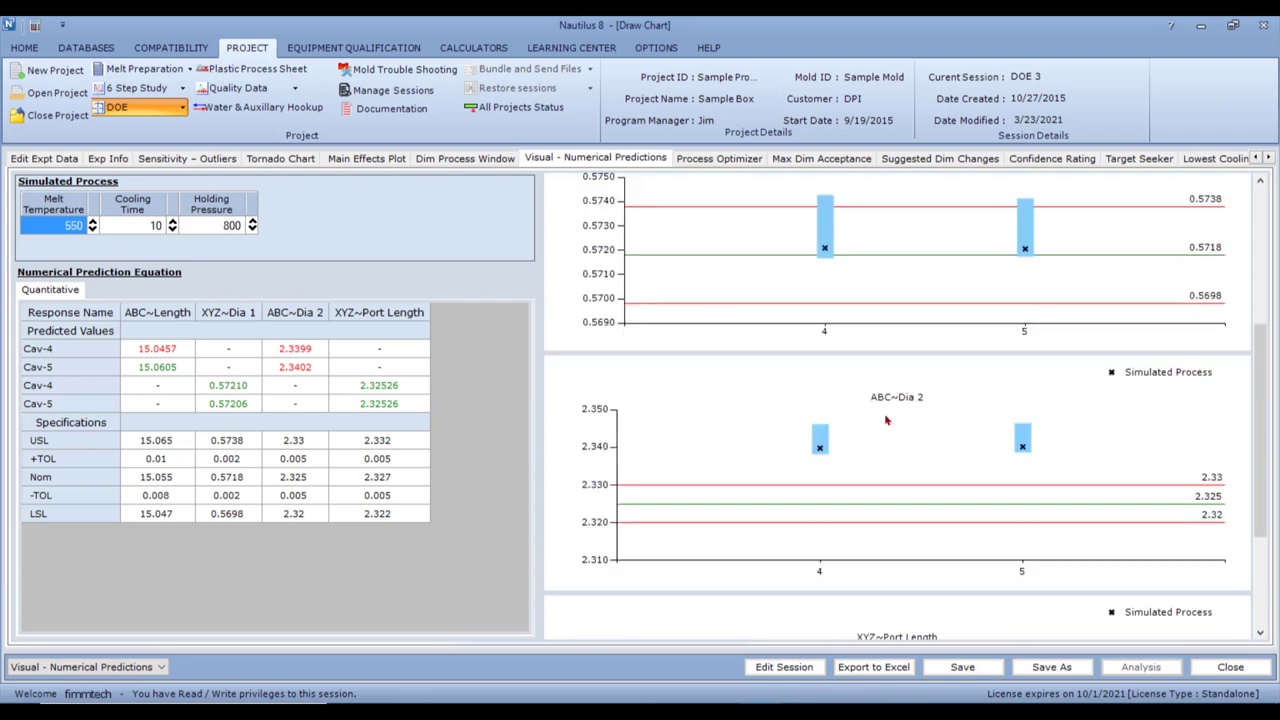
scroll(884, 413, "down", 2)
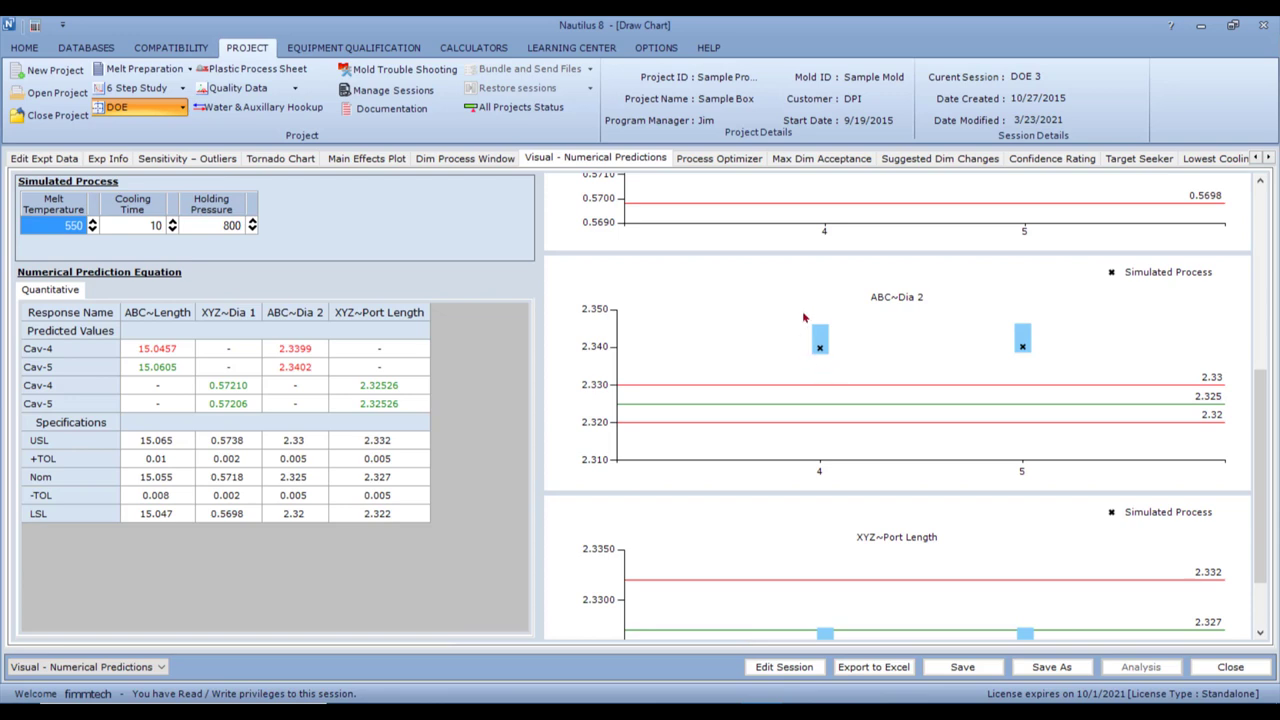
mouse_move(851, 342)
scroll(850, 342, "down", 1)
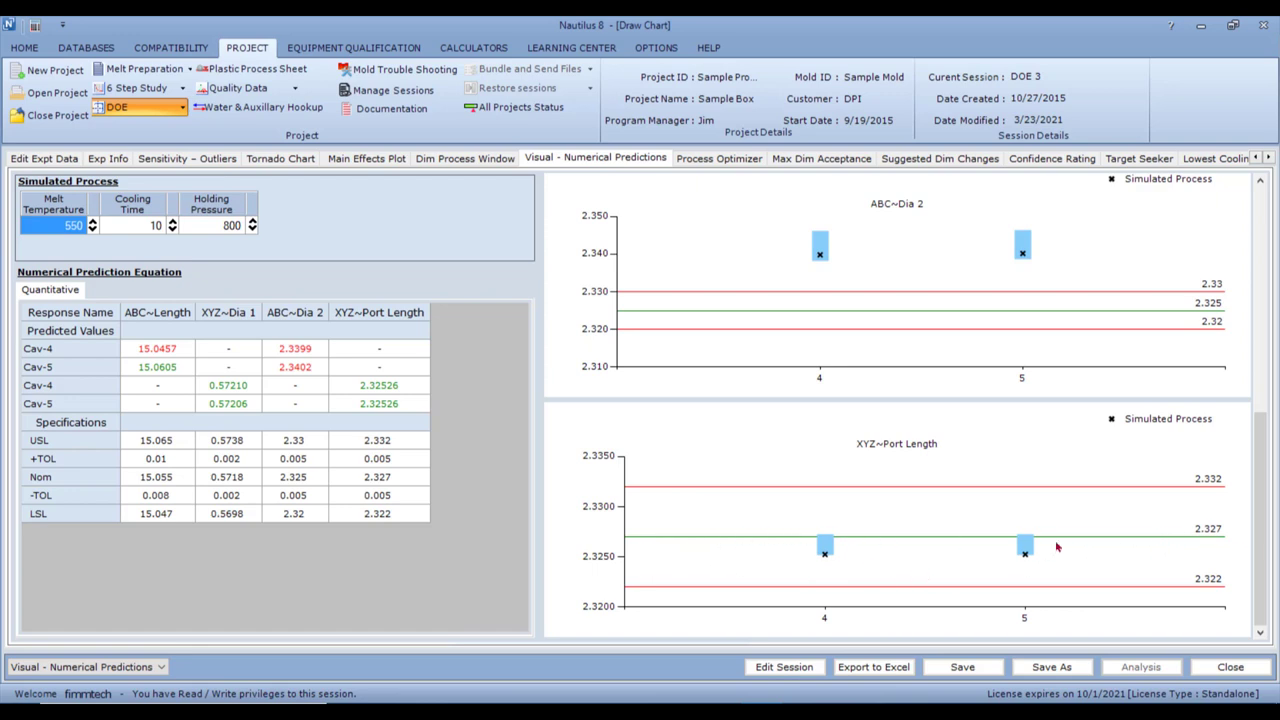
mouse_move(789, 556)
scroll(916, 521, "up", 1)
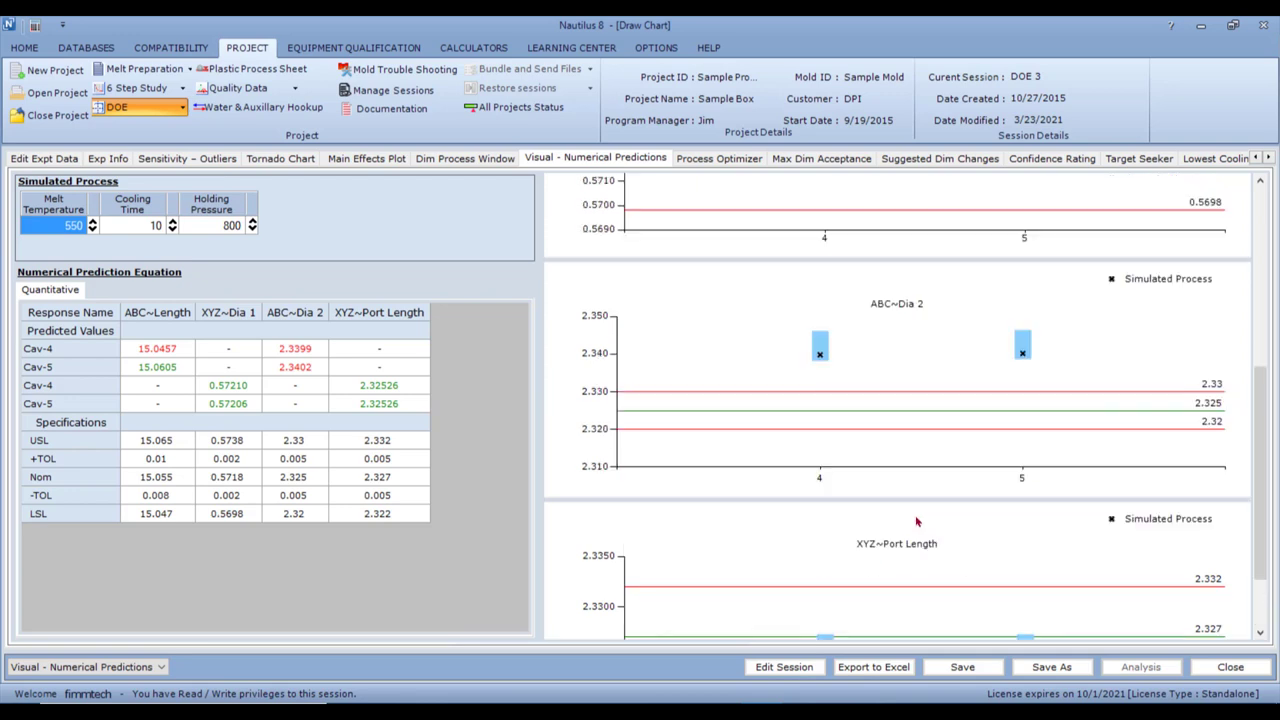
scroll(940, 375, "up", 2)
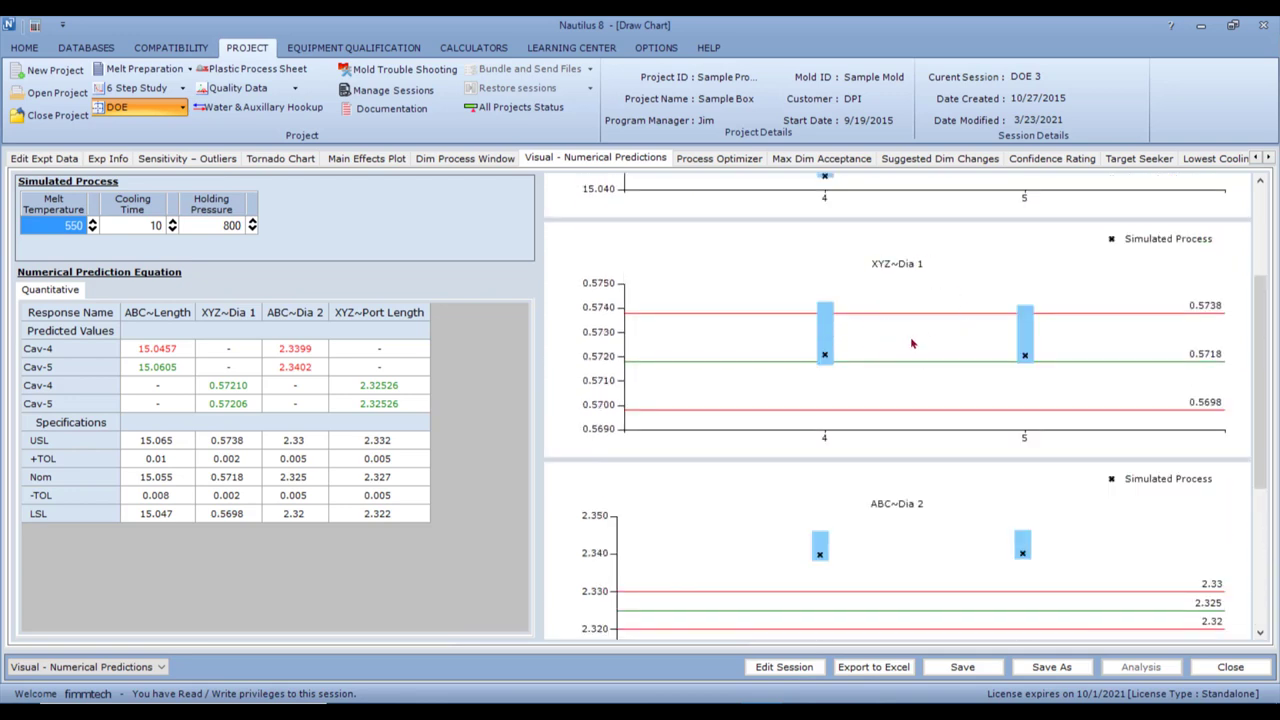
scroll(955, 381, "up", 1)
scroll(954, 381, "up", 1)
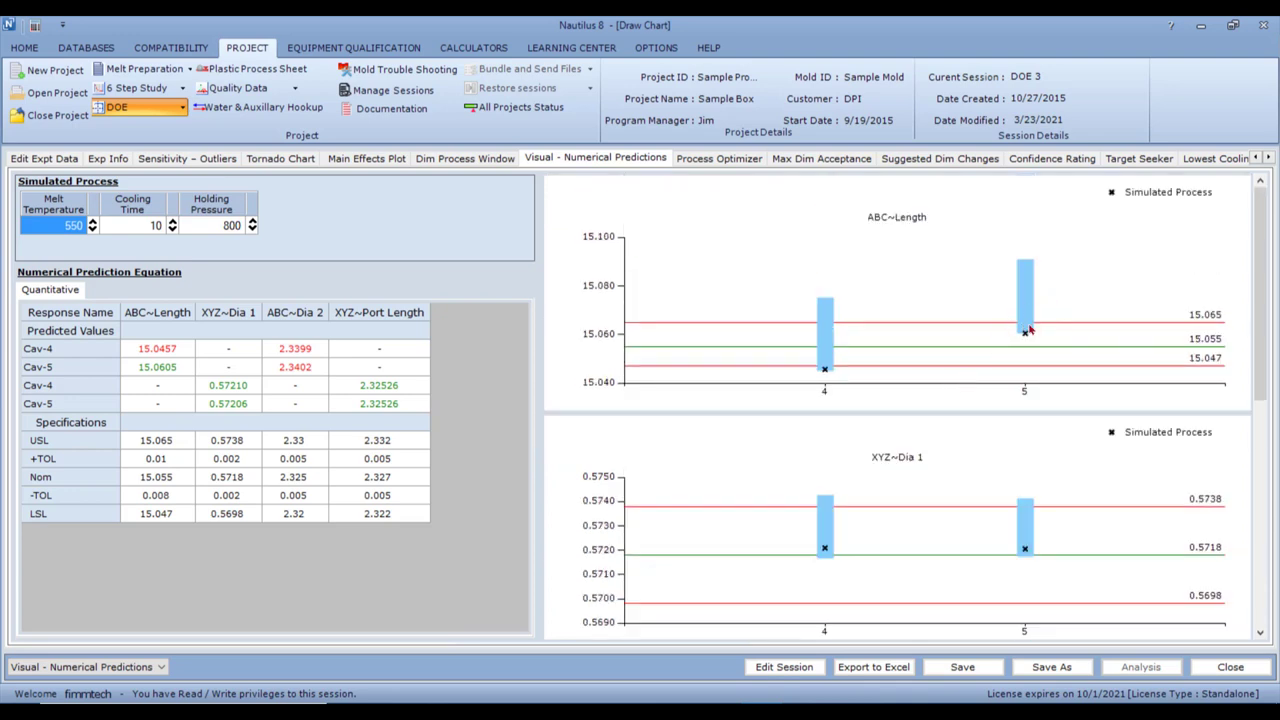
mouse_move(853, 352)
mouse_move(1006, 327)
mouse_move(977, 513)
Seek the Gold Spot in the Process Optimizer using only ABC~Length for Cav-4 and XYZ~Dia 1 for both cavities.
left_click(703, 160)
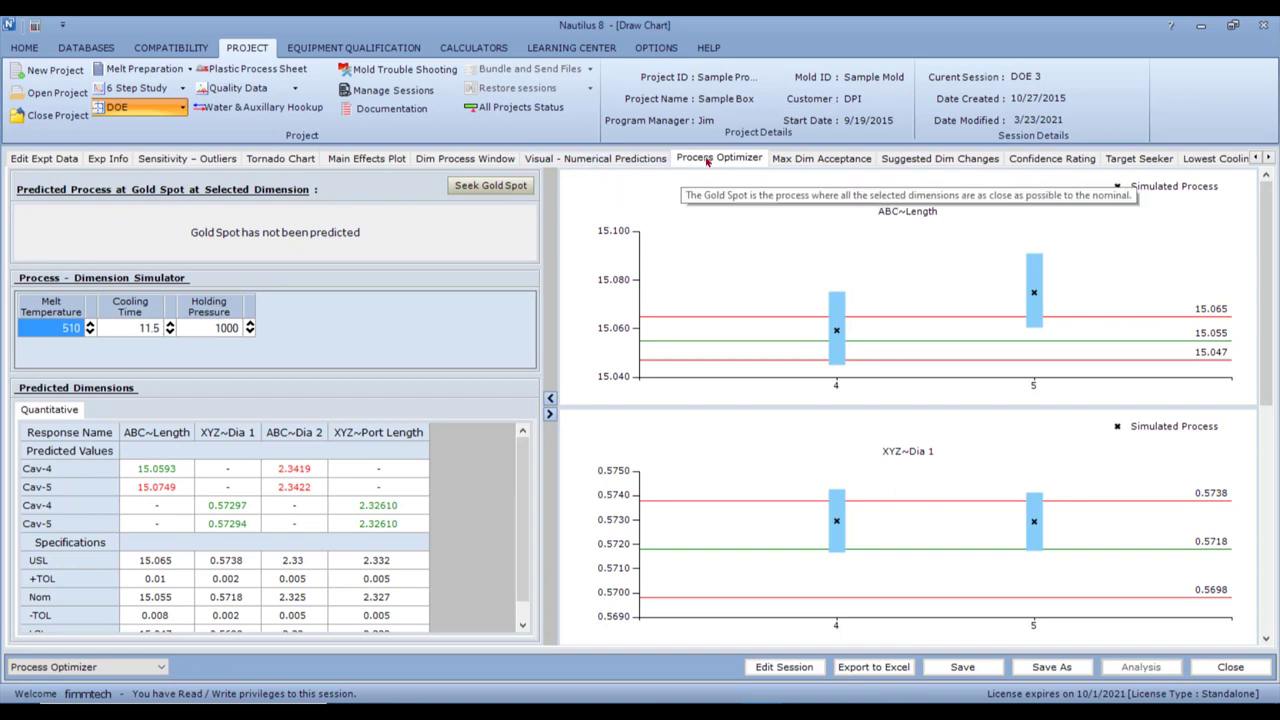
left_click(502, 192)
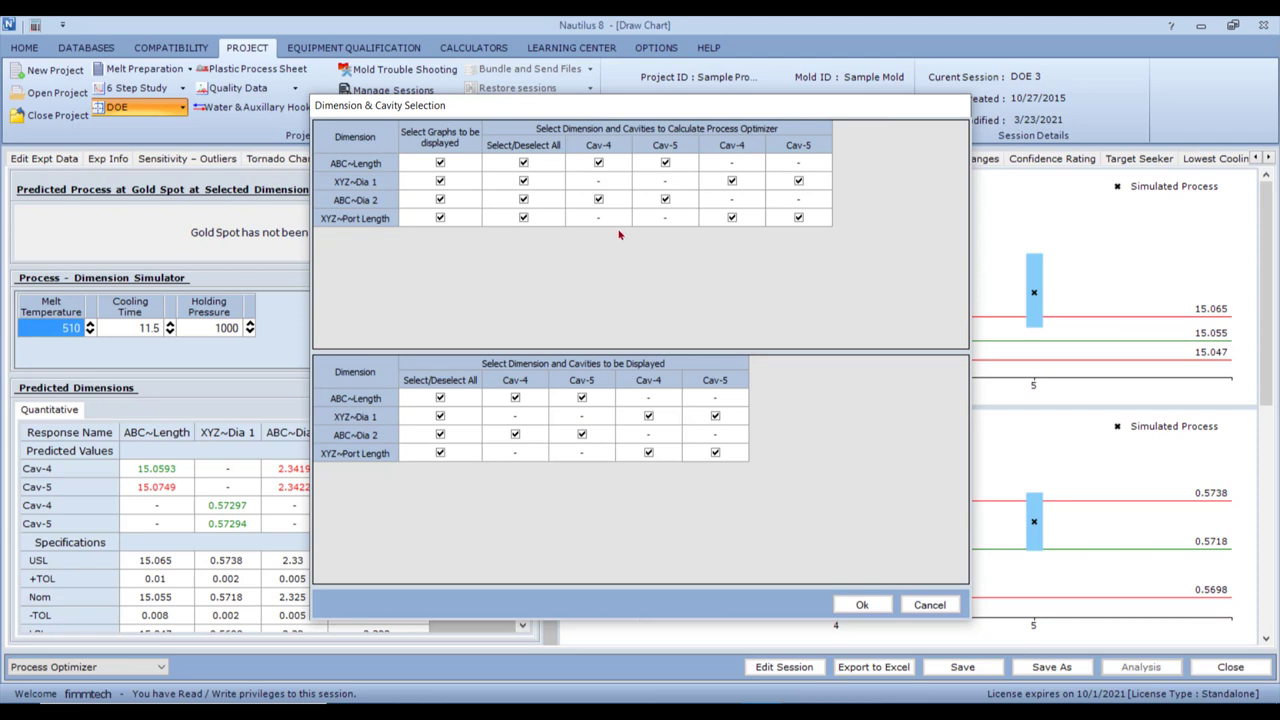
left_click(524, 200)
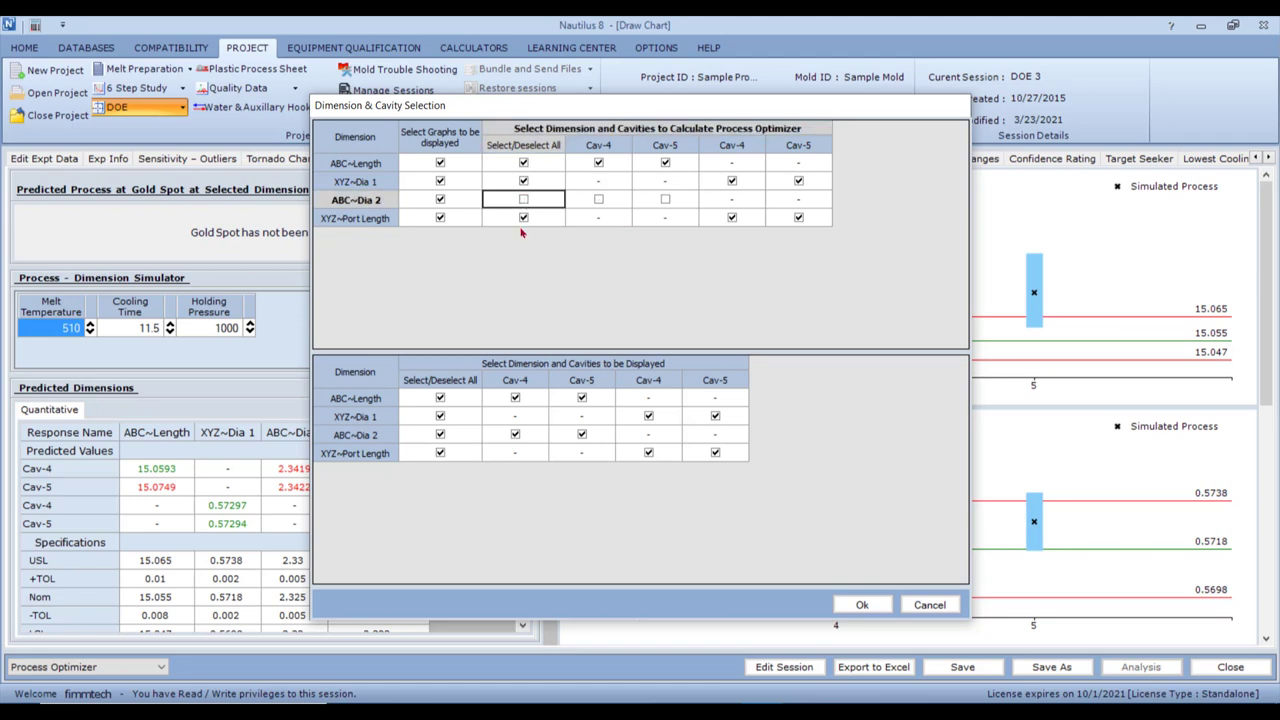
left_click(523, 218)
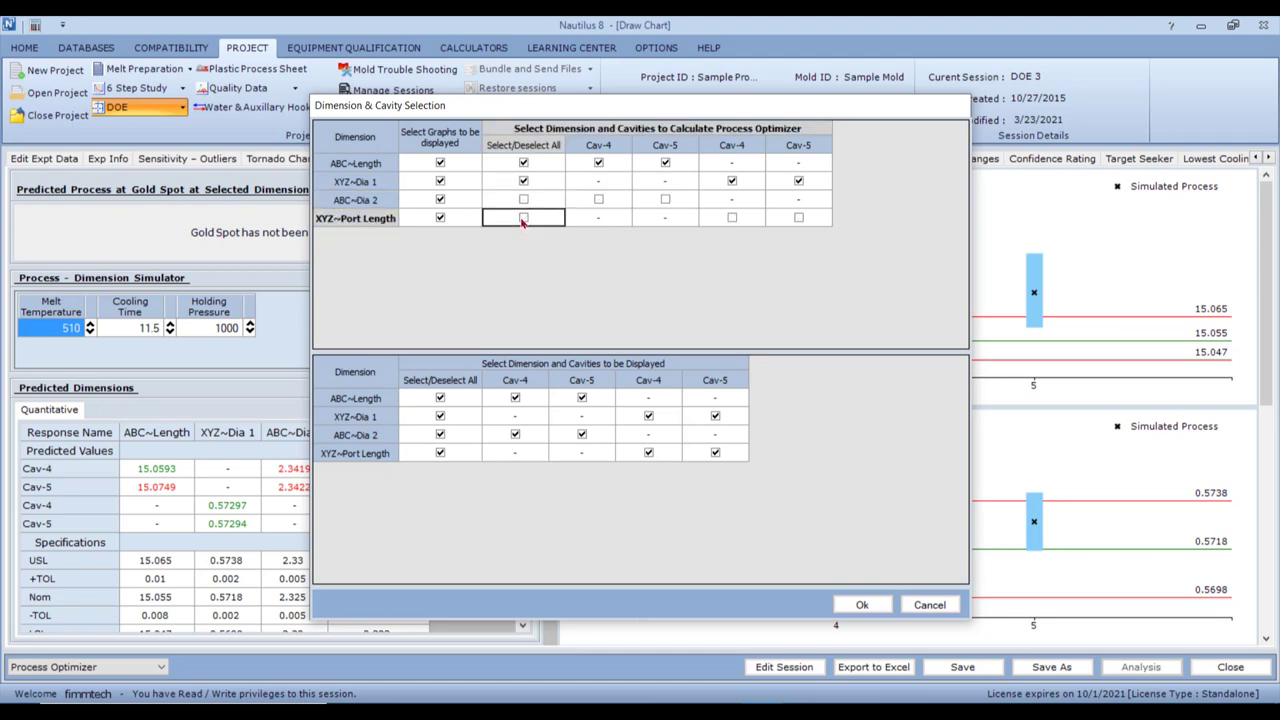
left_click(666, 168)
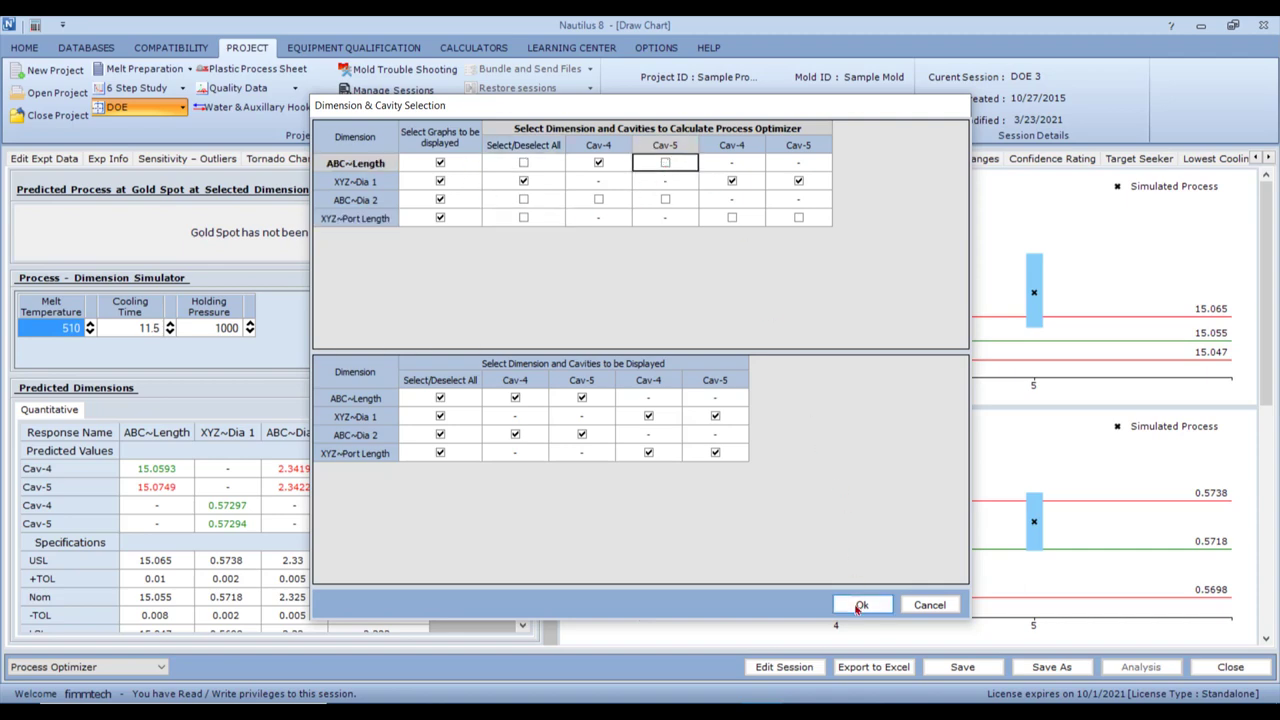
left_click(860, 606)
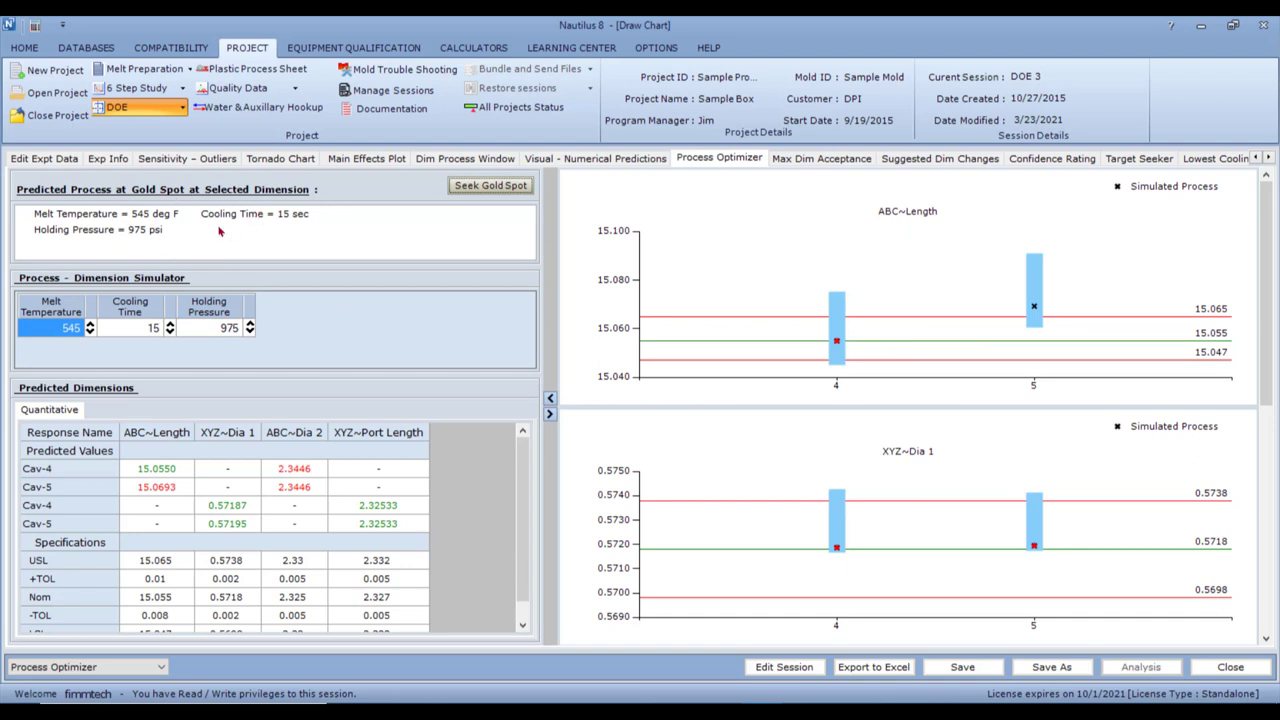
Reduce the optimizer's simulated cooling time to 8 sec and check the effect on the dimension charts.
left_click(170, 335)
left_click(170, 335)
left_click(170, 335)
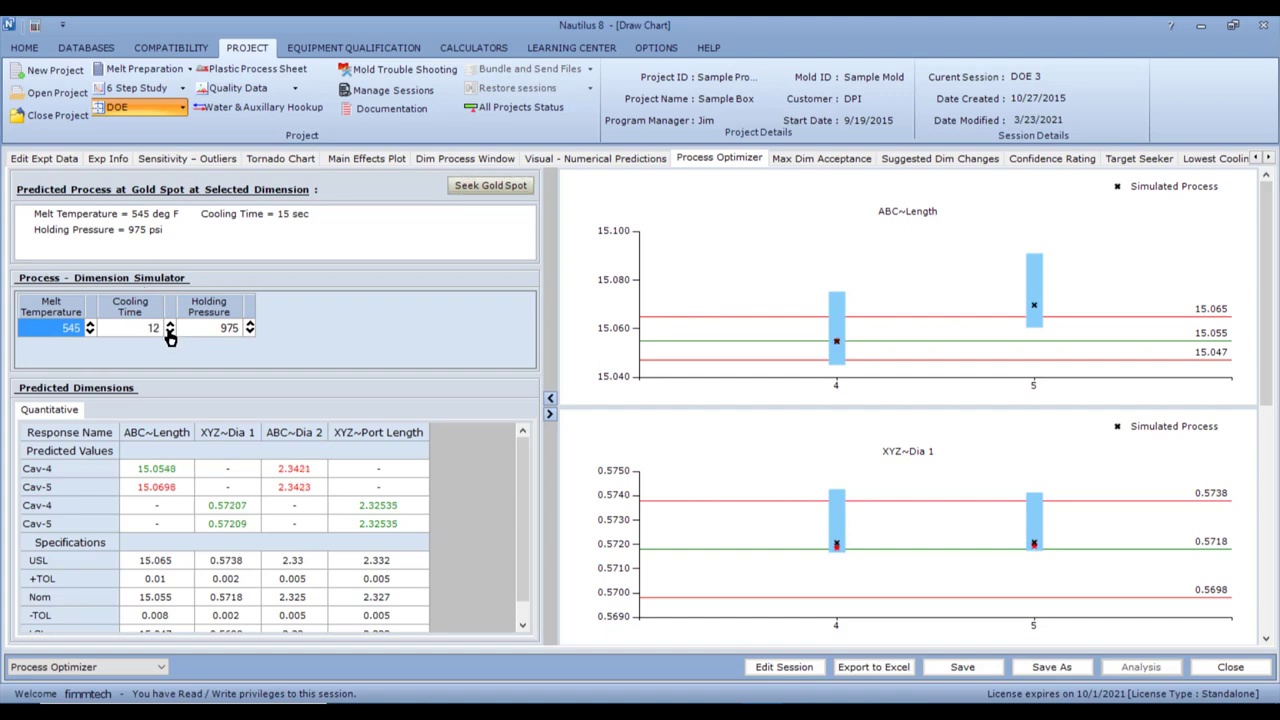
left_click(170, 335)
left_click(170, 335)
left_click(170, 335)
left_click(170, 335)
scroll(852, 404, "down", 1)
scroll(852, 404, "down", 2)
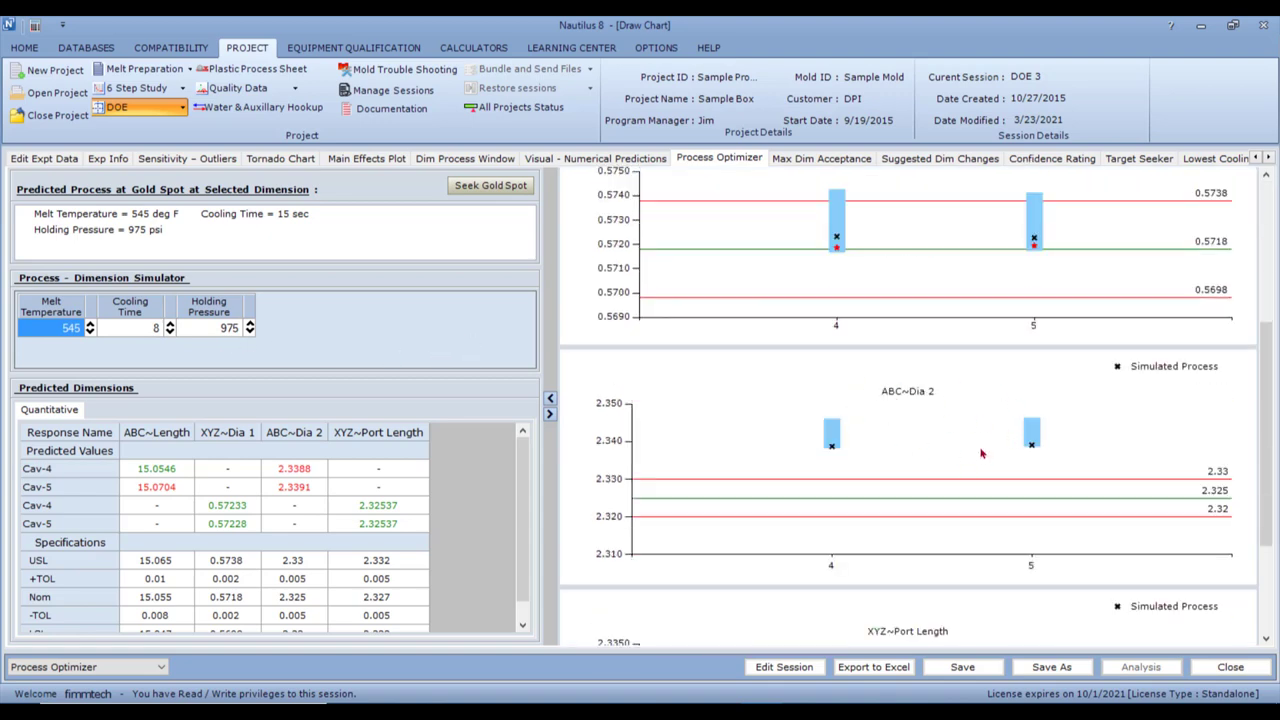
scroll(981, 453, "up", 3)
mouse_move(1027, 323)
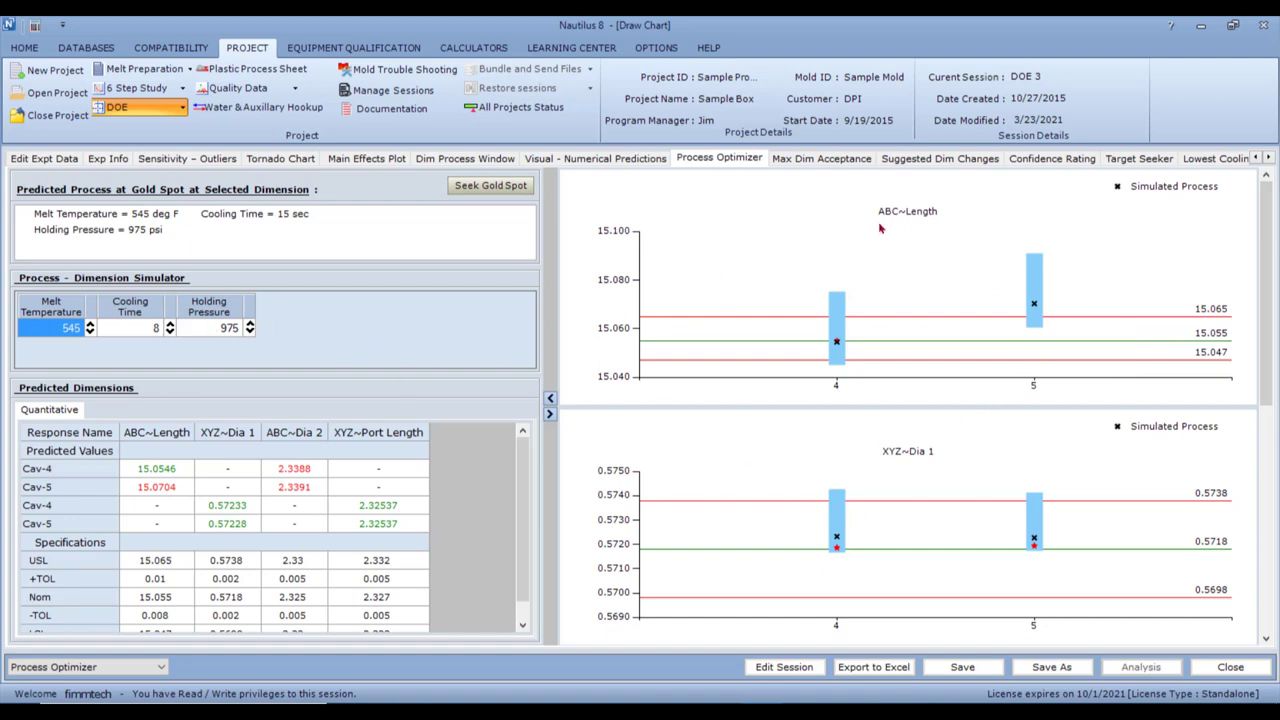
Glance at the suggested dimension changes and return to the Process Optimizer.
left_click(927, 160)
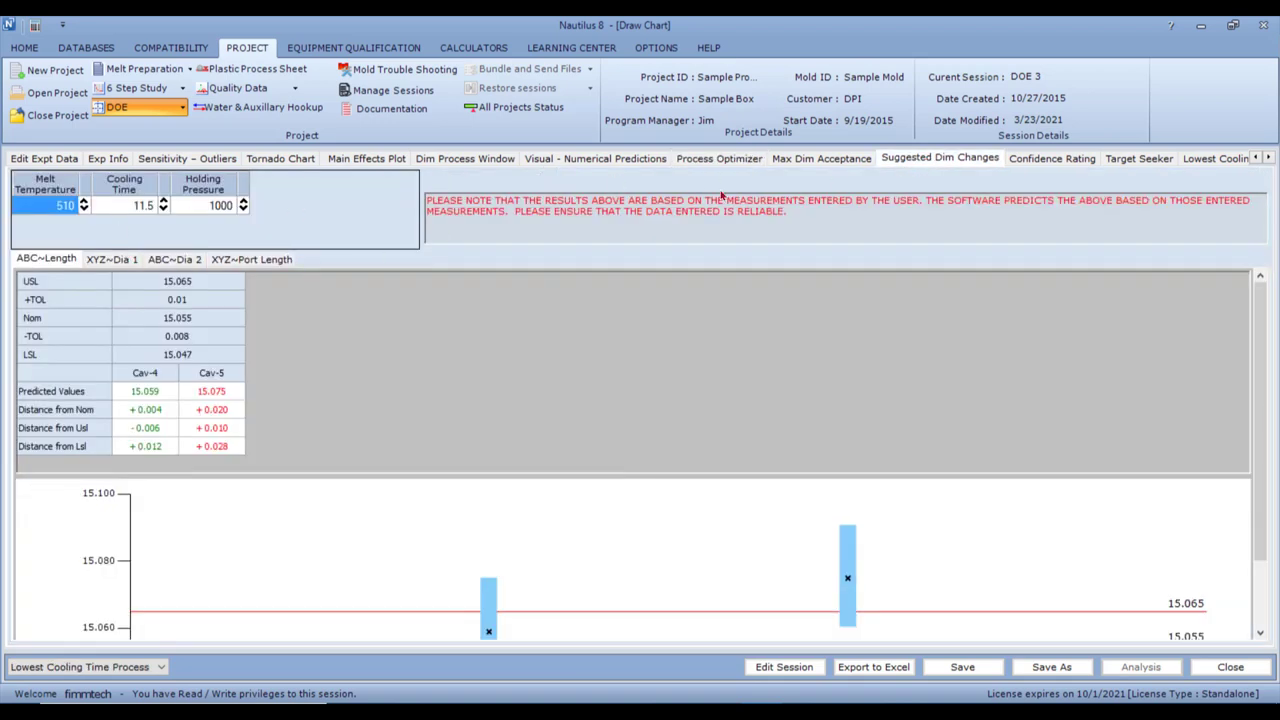
left_click(722, 160)
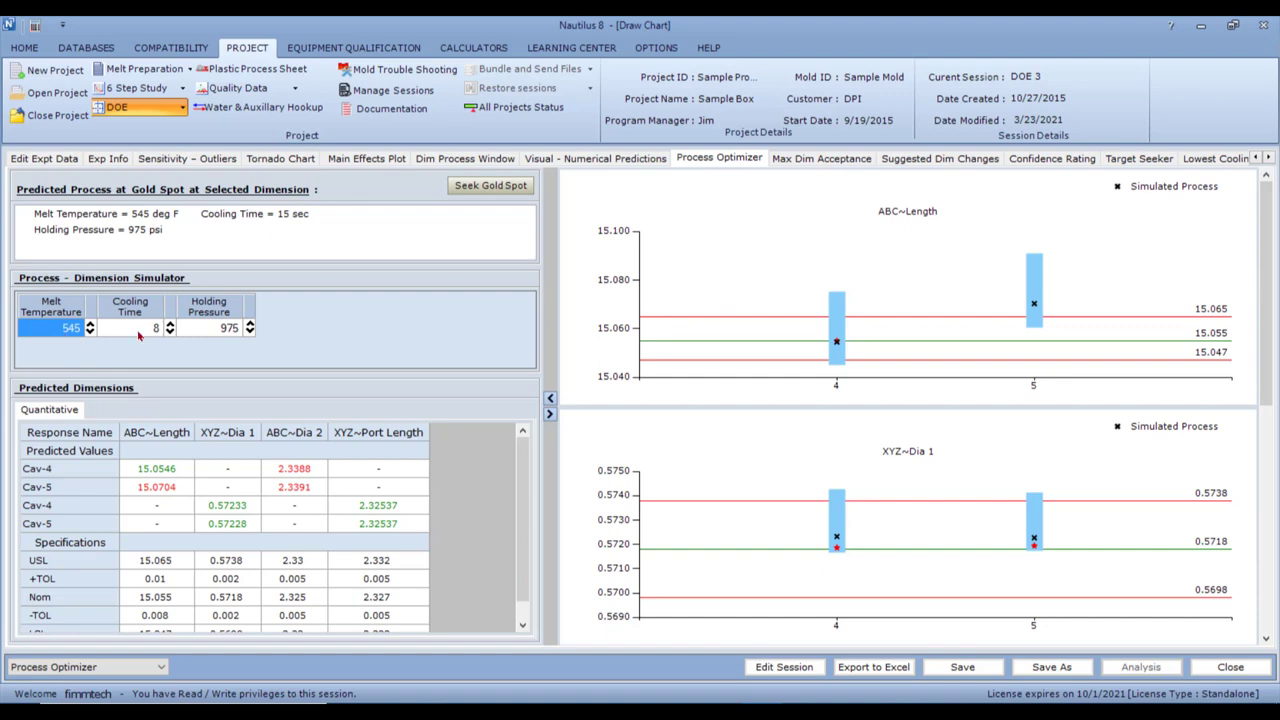
In Suggested Dim Changes, simulate melt temperature 545, cooling time 8 and holding pressure 975, and check ABC~Length and ABC~Dia 2 against specification.
left_click(910, 161)
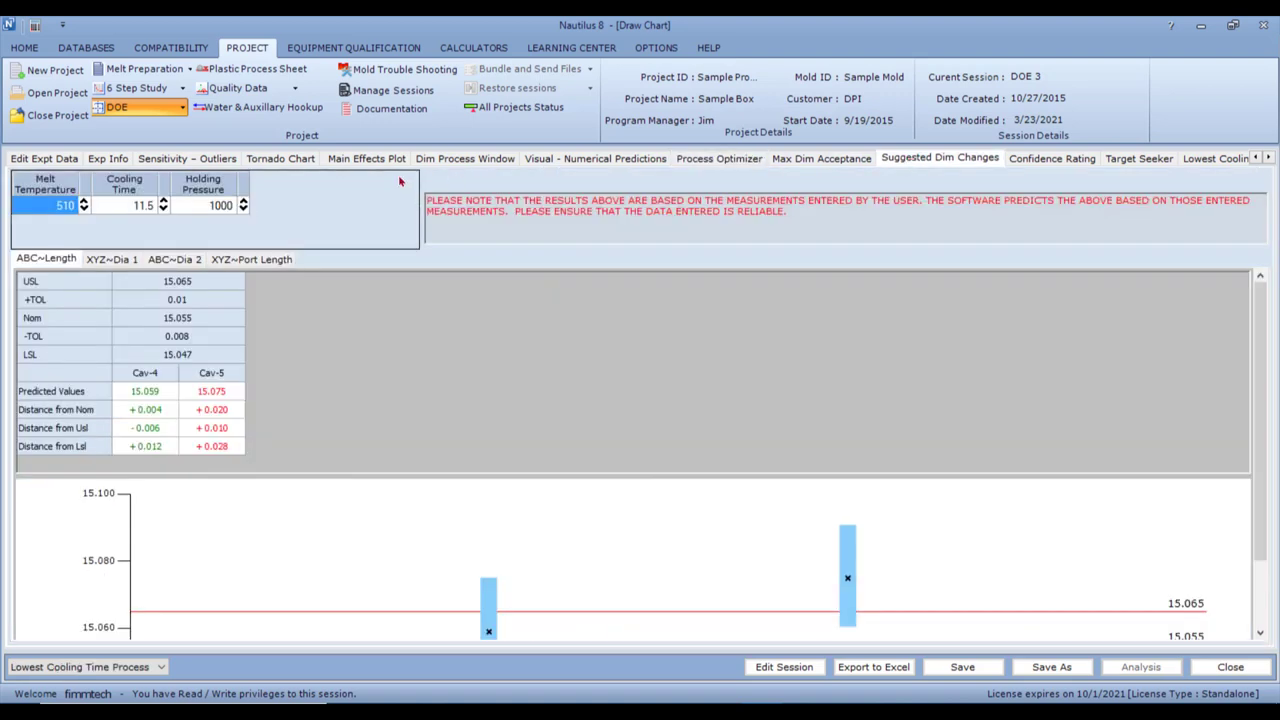
scroll(83, 205, "up", 3)
scroll(83, 205, "up", 3)
scroll(164, 212, "down", 4)
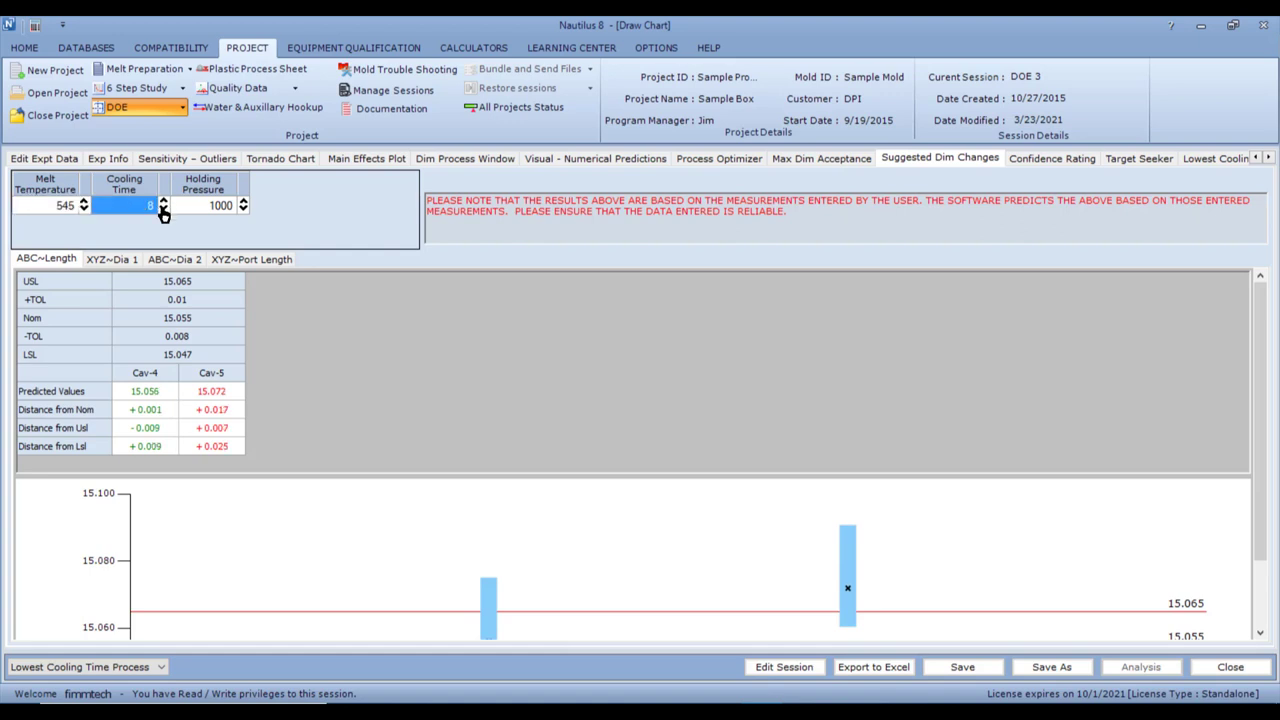
scroll(243, 210, "down", 1)
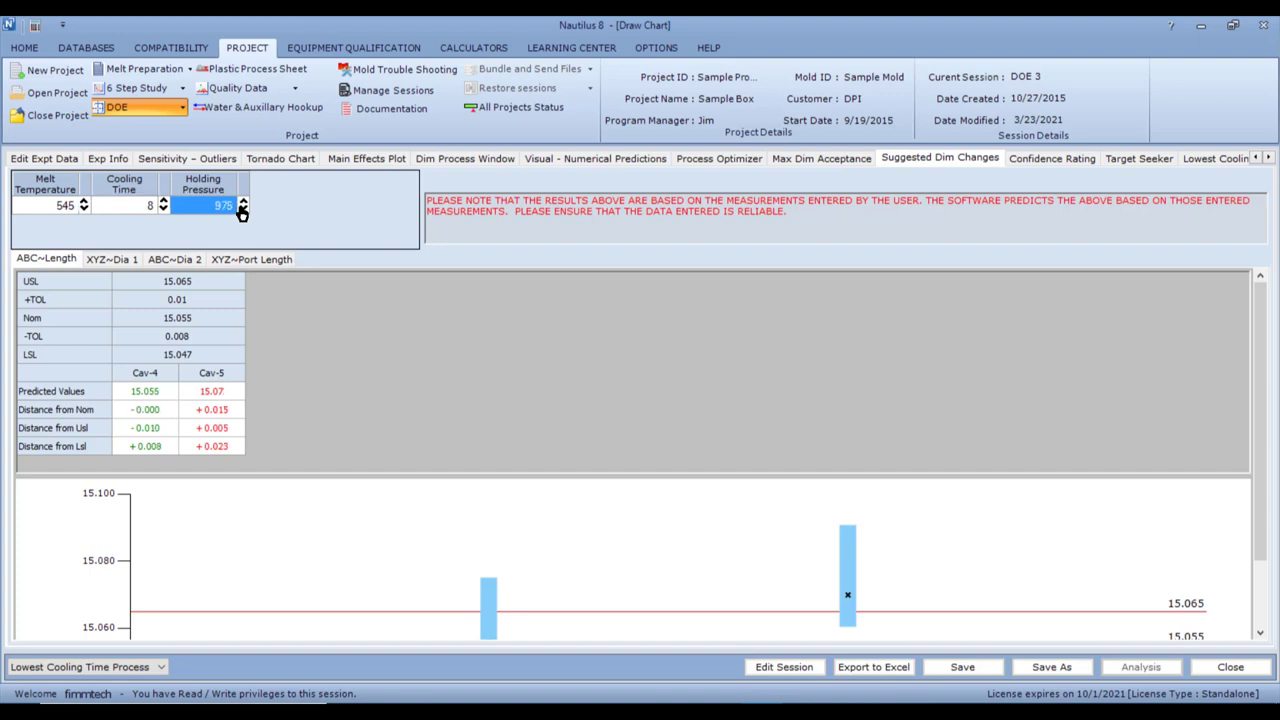
left_click(175, 262)
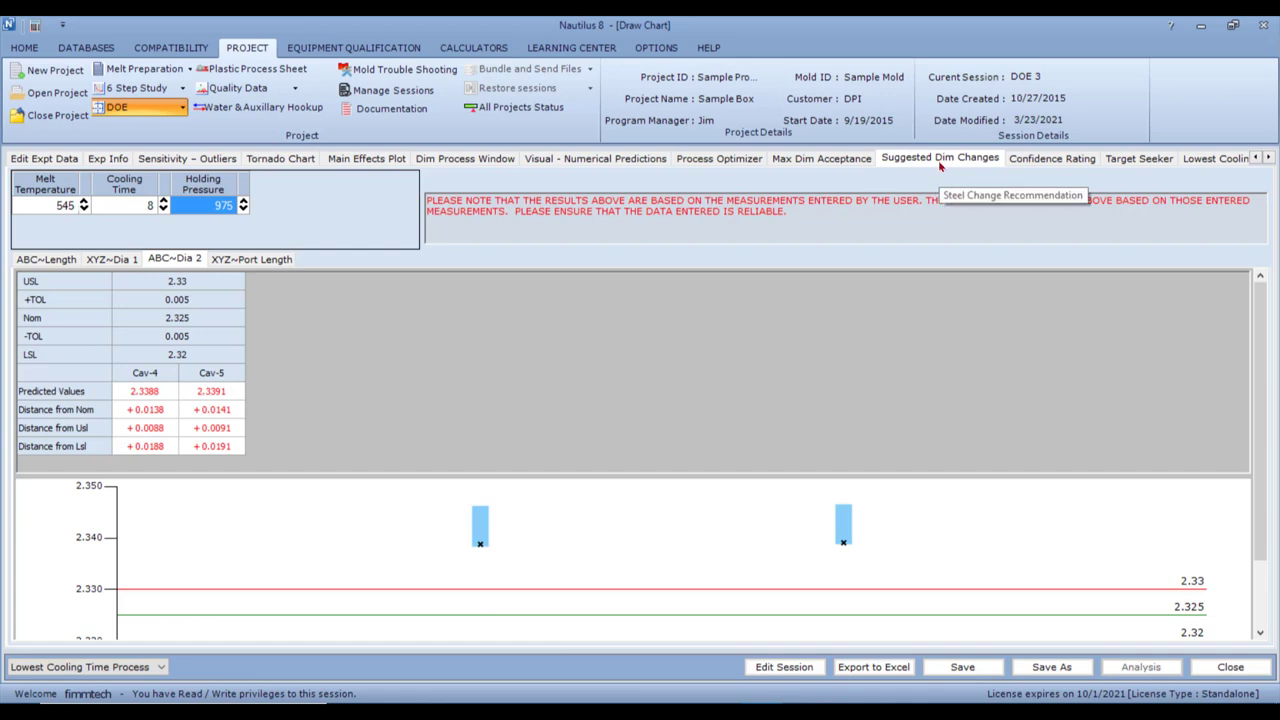
Seek the Max Dim Acceptance process using ABC~Length and XYZ~Dia 1 for both cavities, excluding ABC~Dia 2 and XYZ~Port Length.
left_click(810, 160)
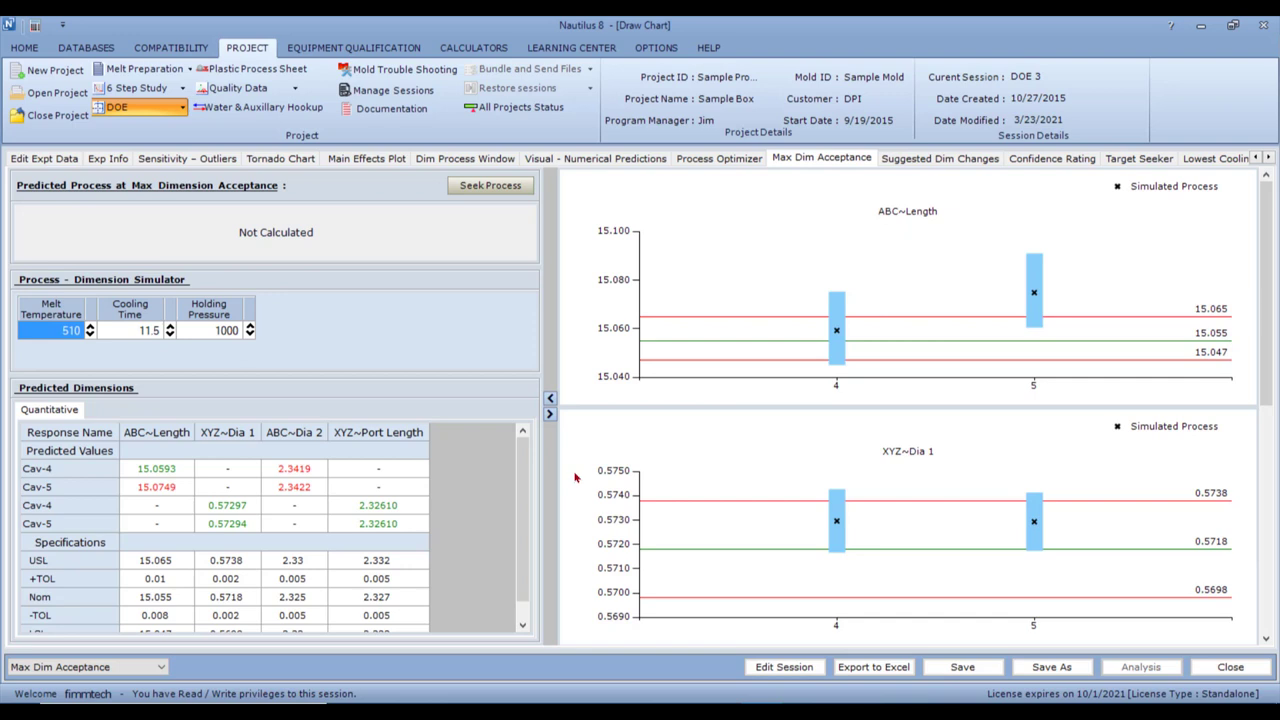
left_click(490, 187)
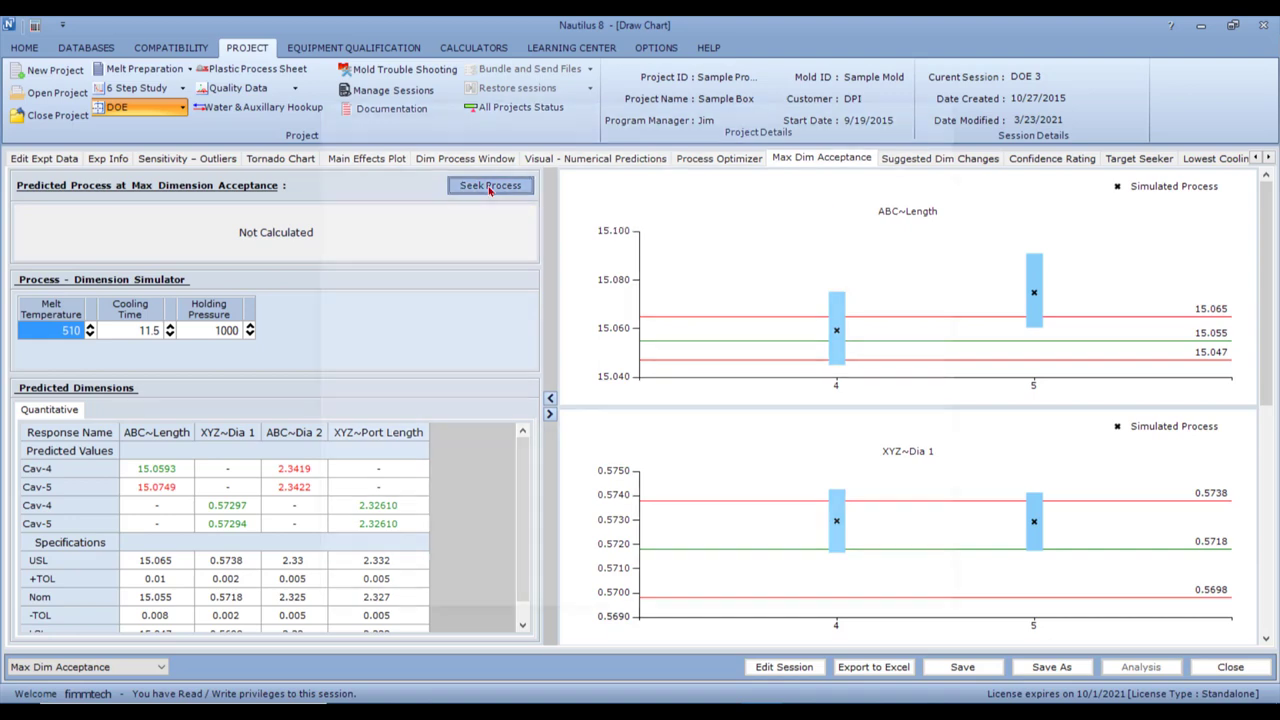
left_click(665, 162)
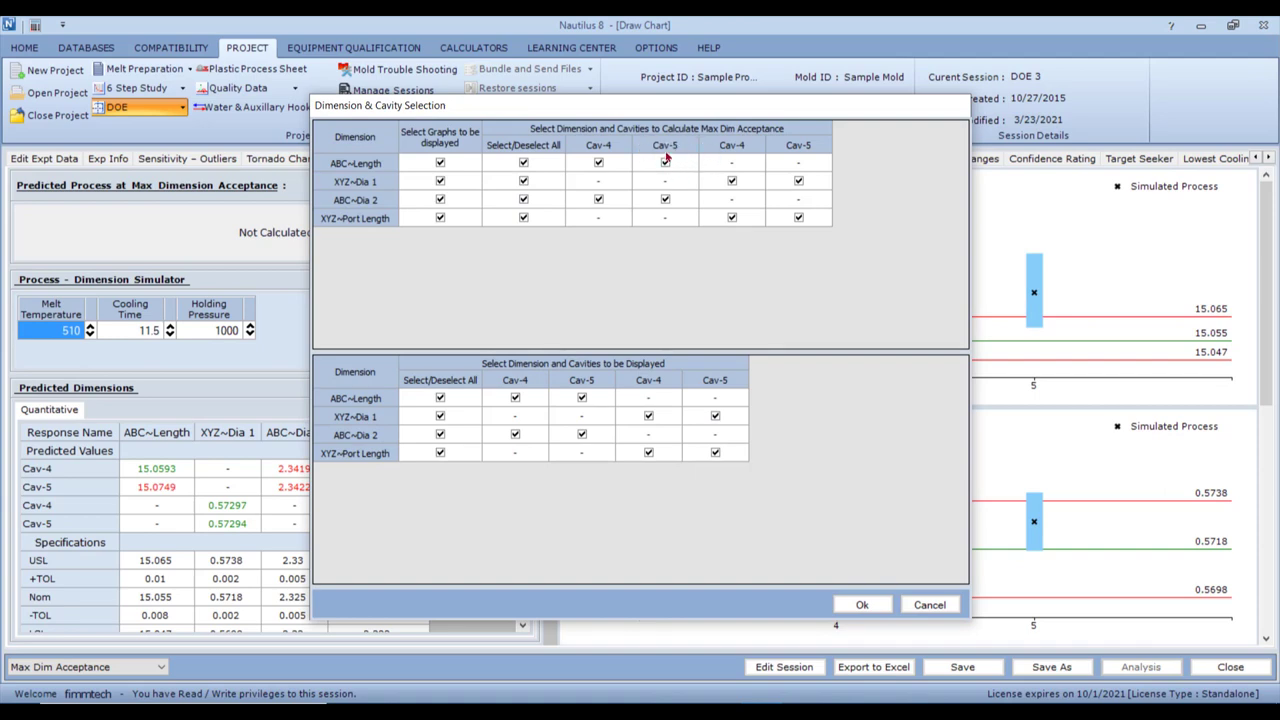
left_click(523, 200)
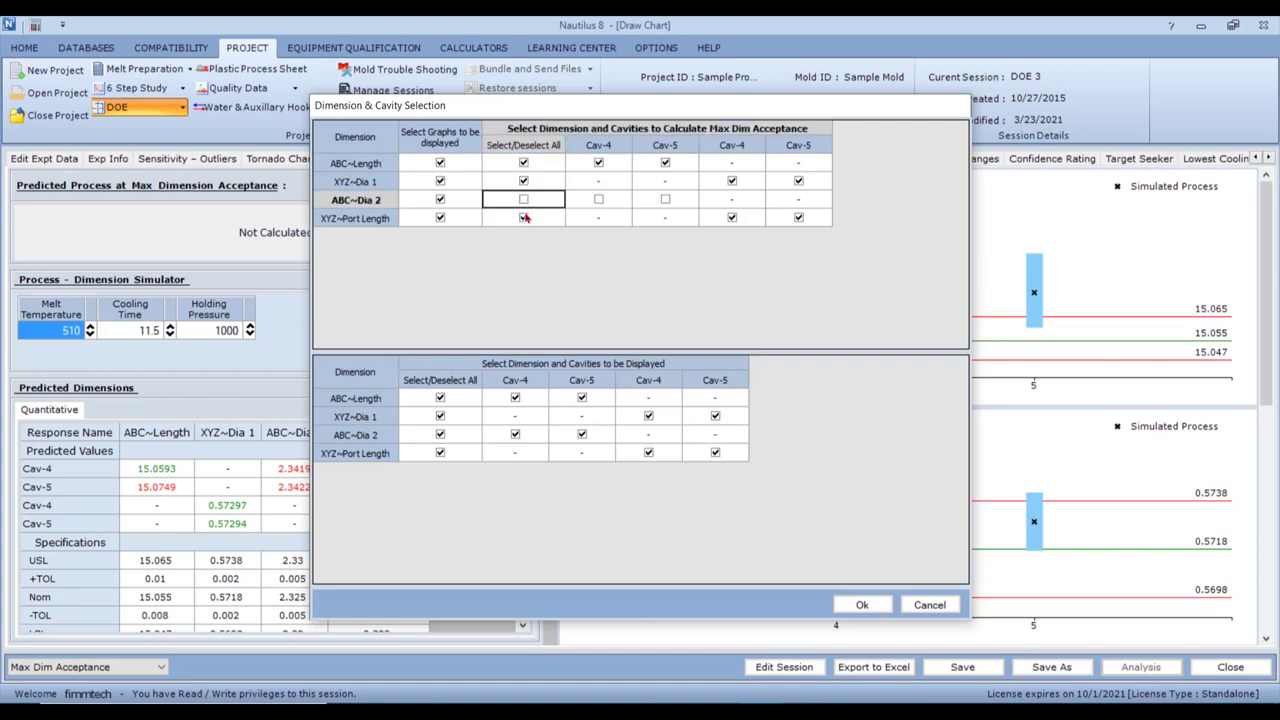
left_click(524, 217)
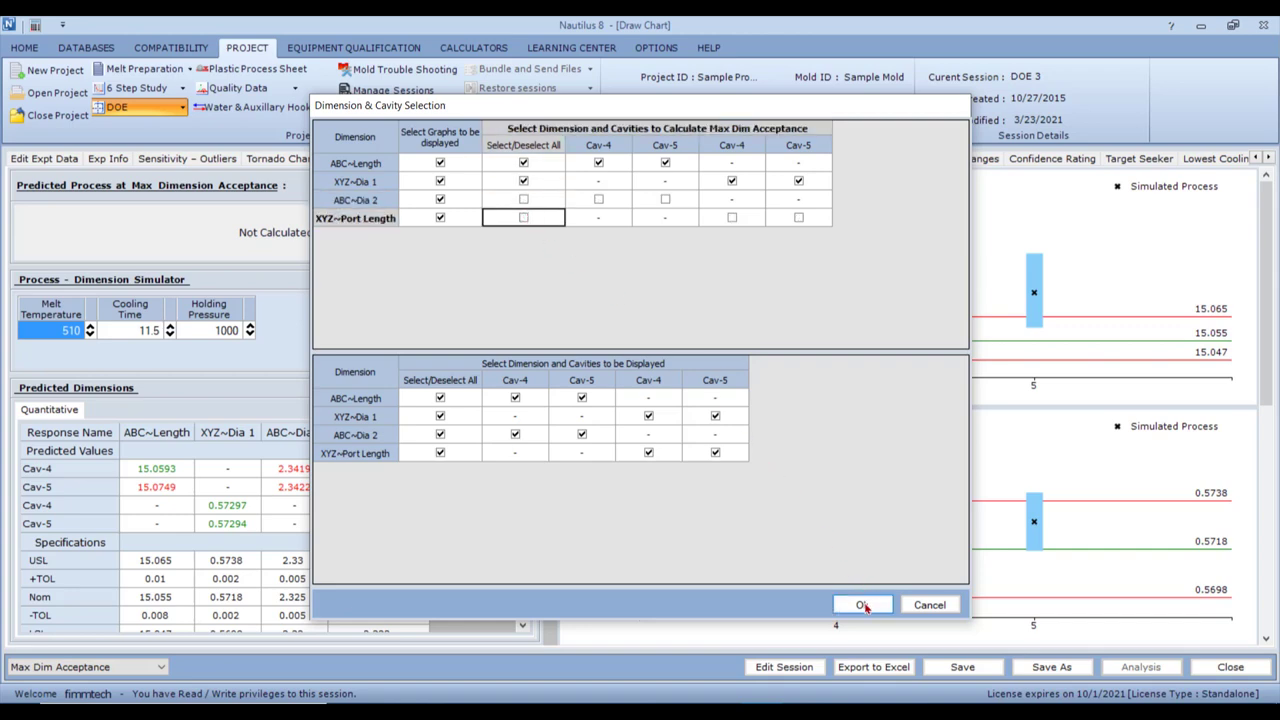
left_click(862, 606)
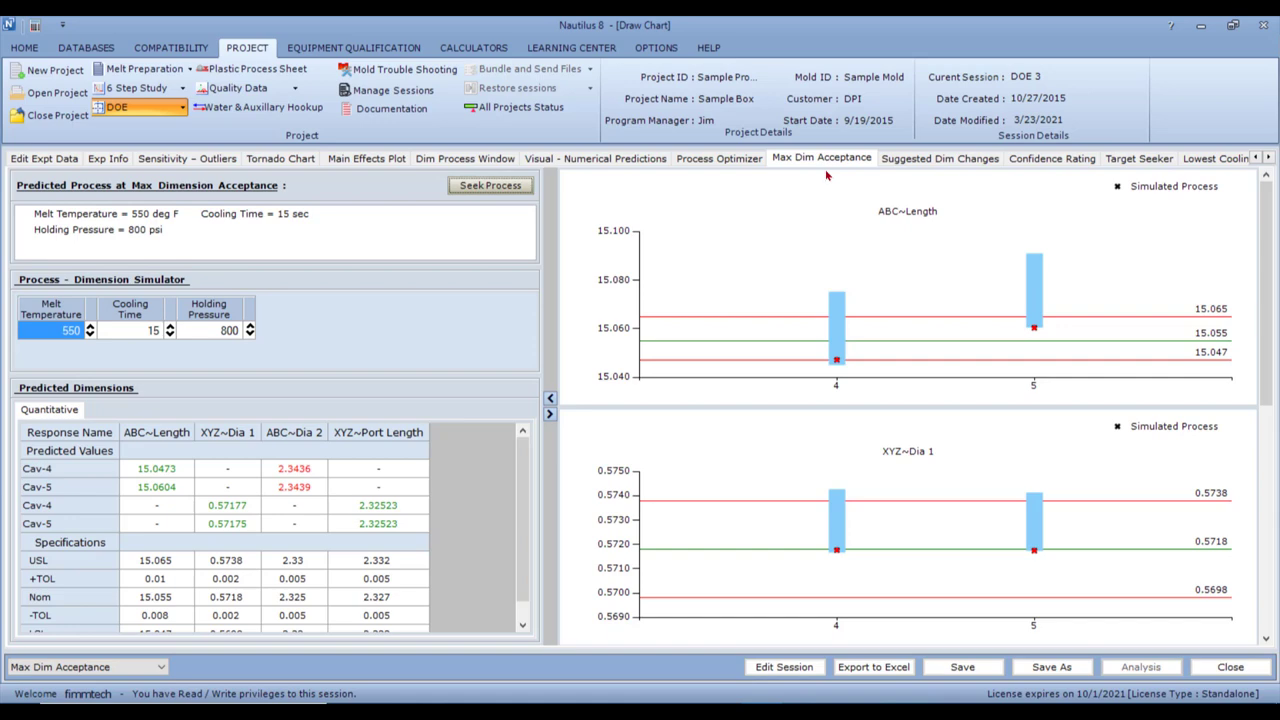
Review the Confidence Rating of each dimension and cavity.
key("ctrl+Tab")
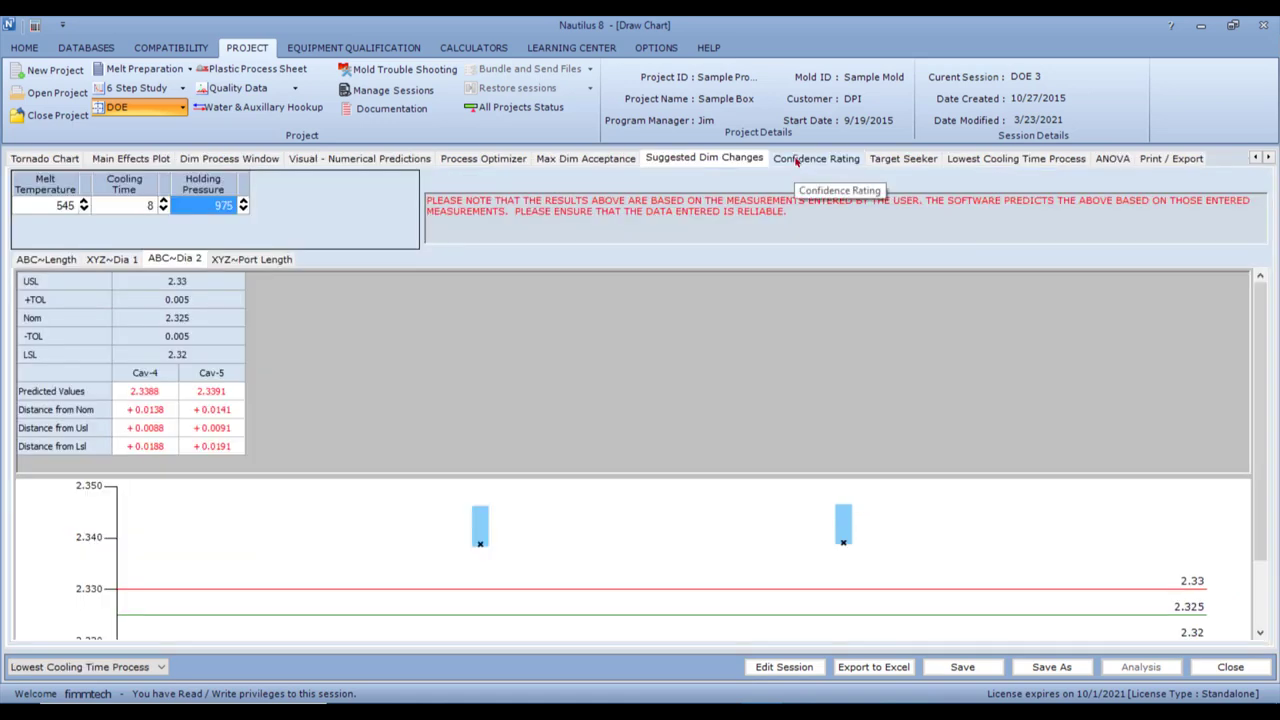
left_click(794, 163)
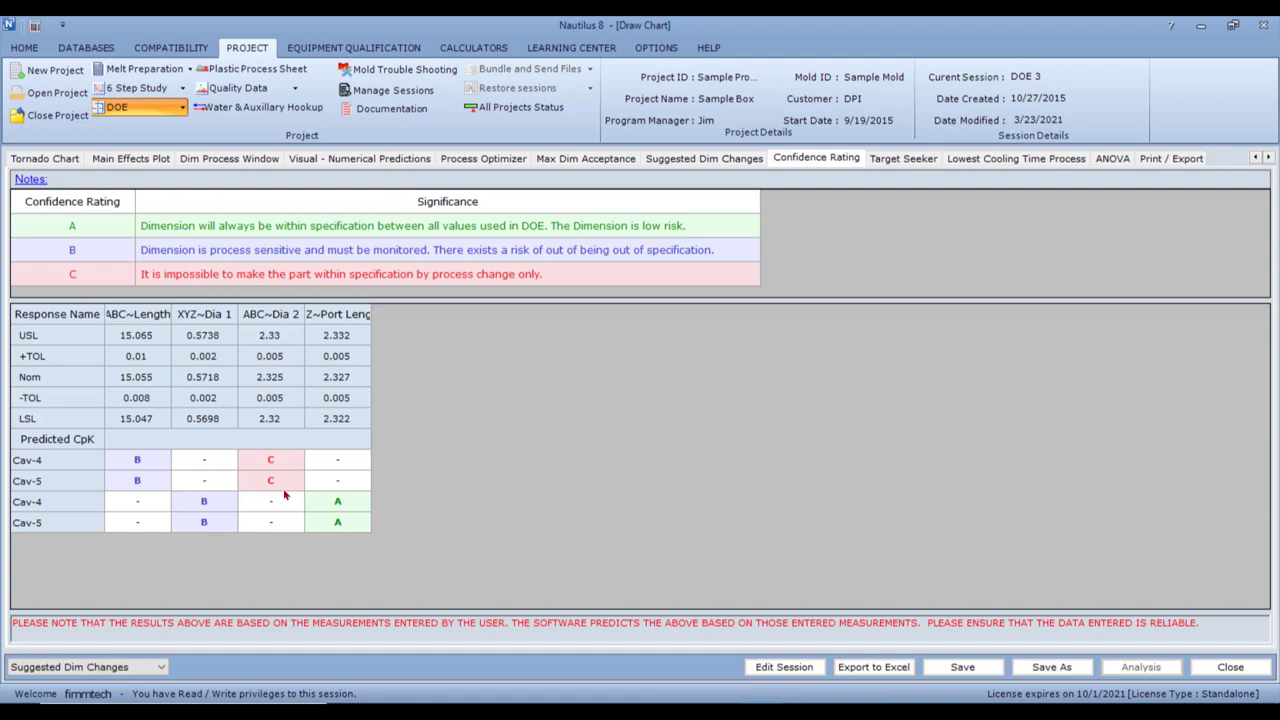
In the Target Seeker, seek the process that brings ABC~Length in Cav-4 to its nominal value of 15.055.
left_click(903, 160)
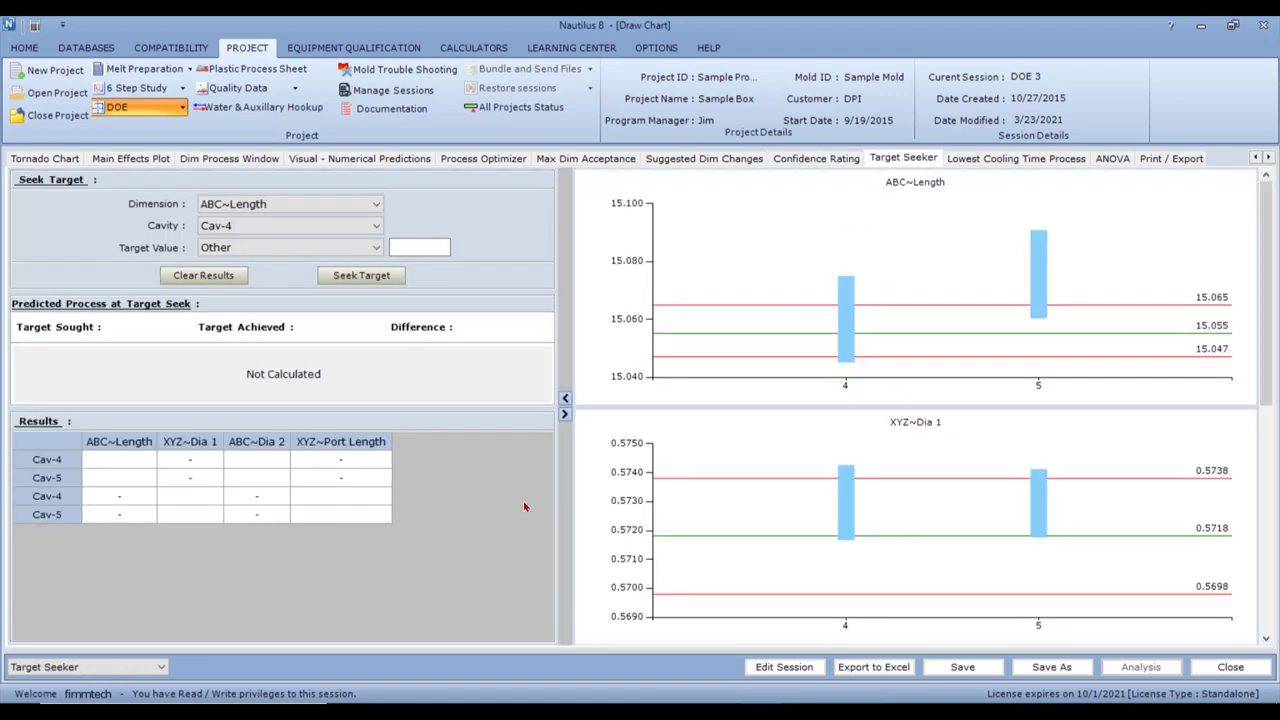
left_click(376, 228)
left_click(364, 243)
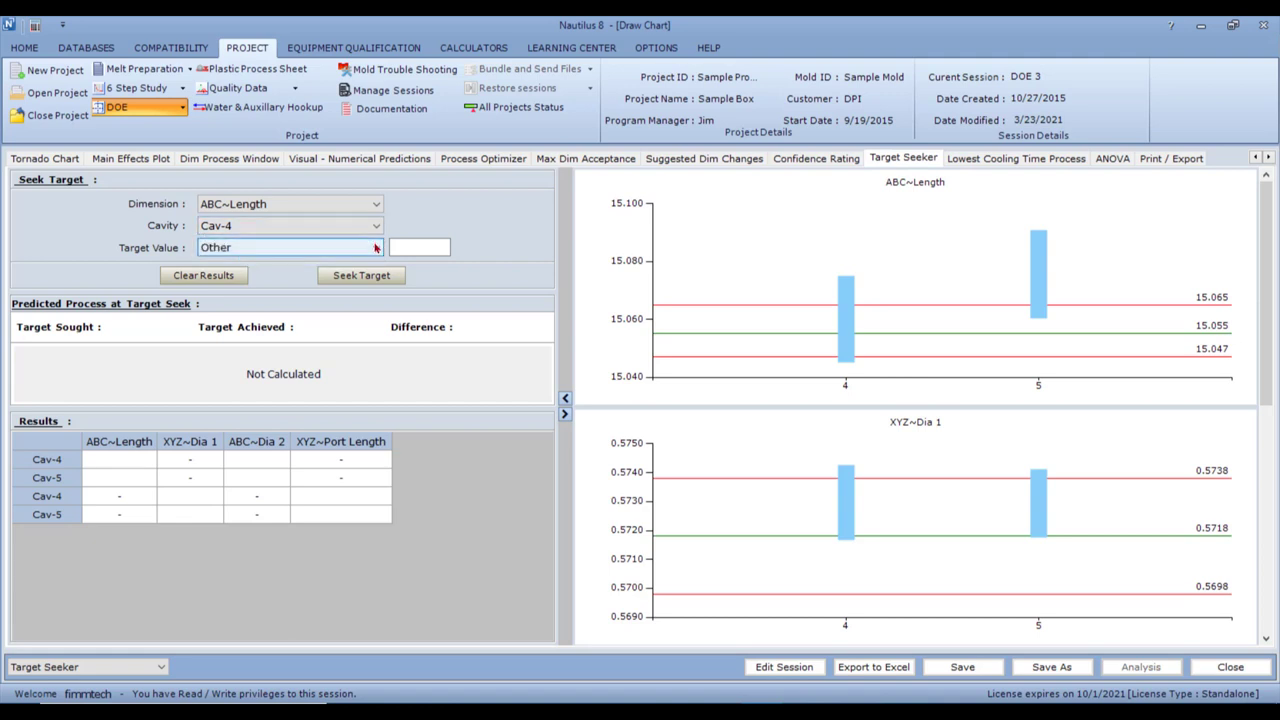
left_click(376, 248)
left_click(323, 279)
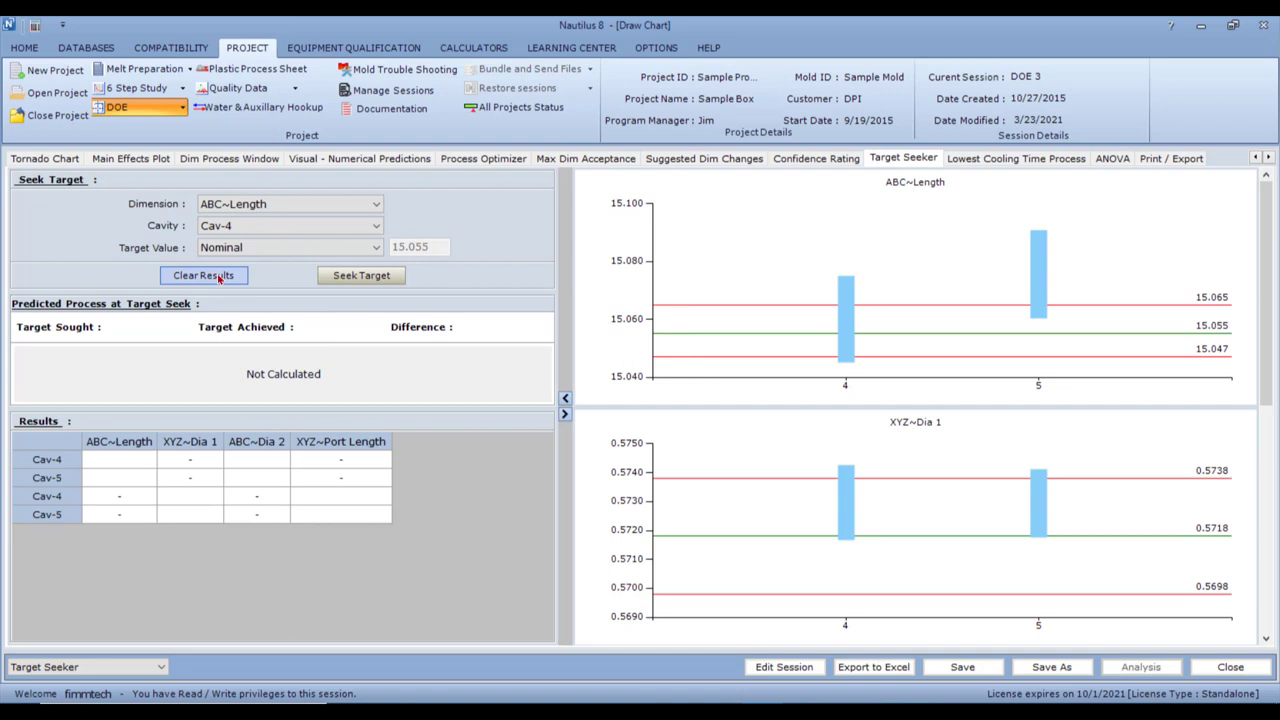
left_click(346, 279)
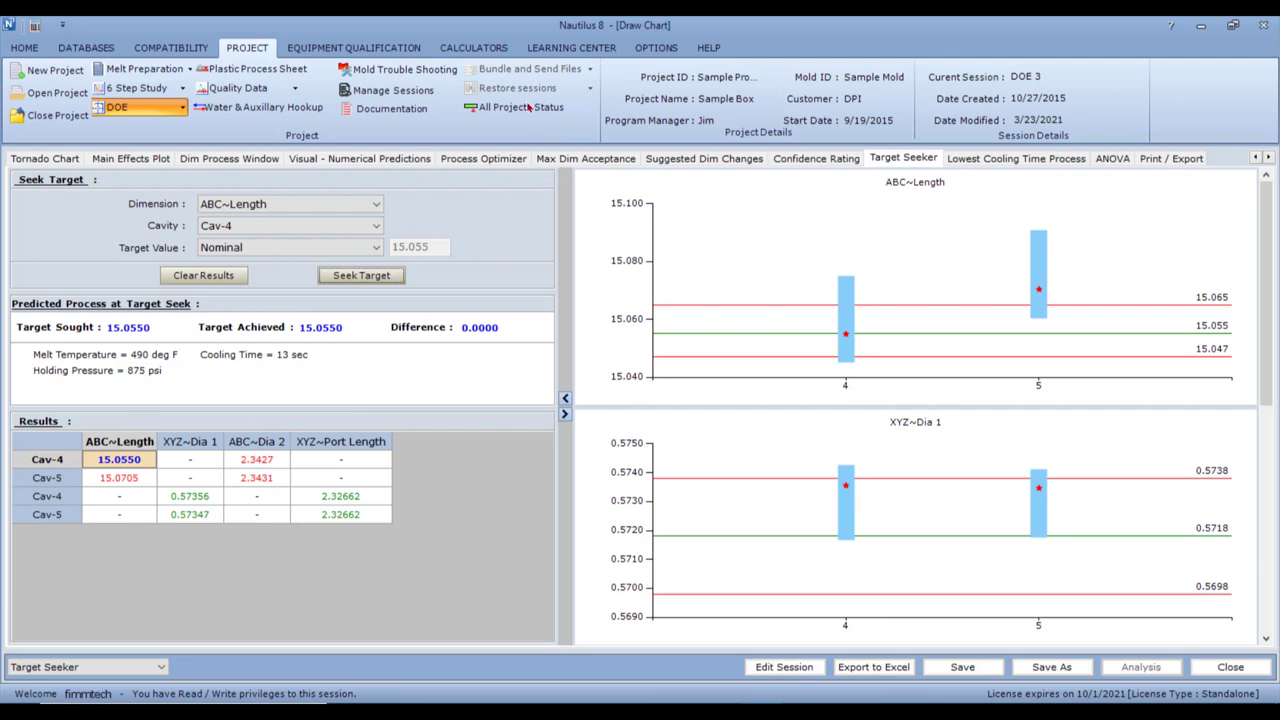
Seek the Lowest Cooling Time Process, excluding ABC~Length for Cav-5 and ABC~Dia 2 for both cavities from the calculation.
left_click(984, 159)
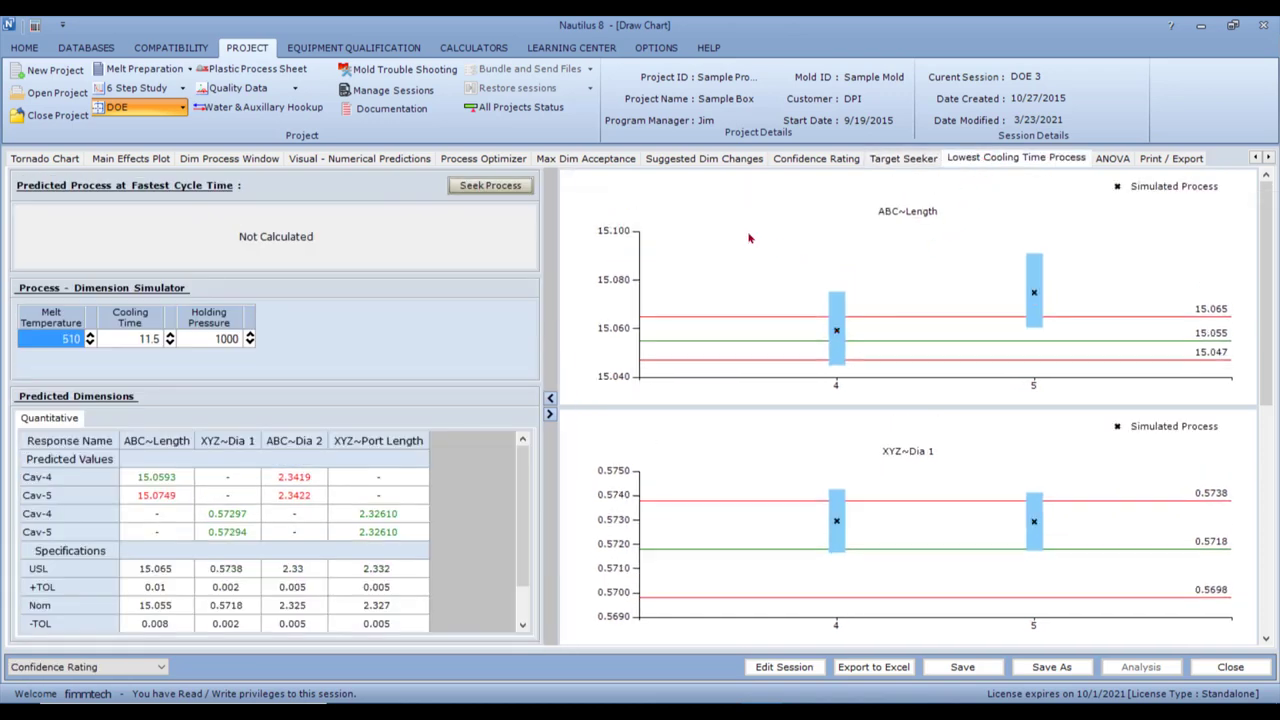
left_click(474, 188)
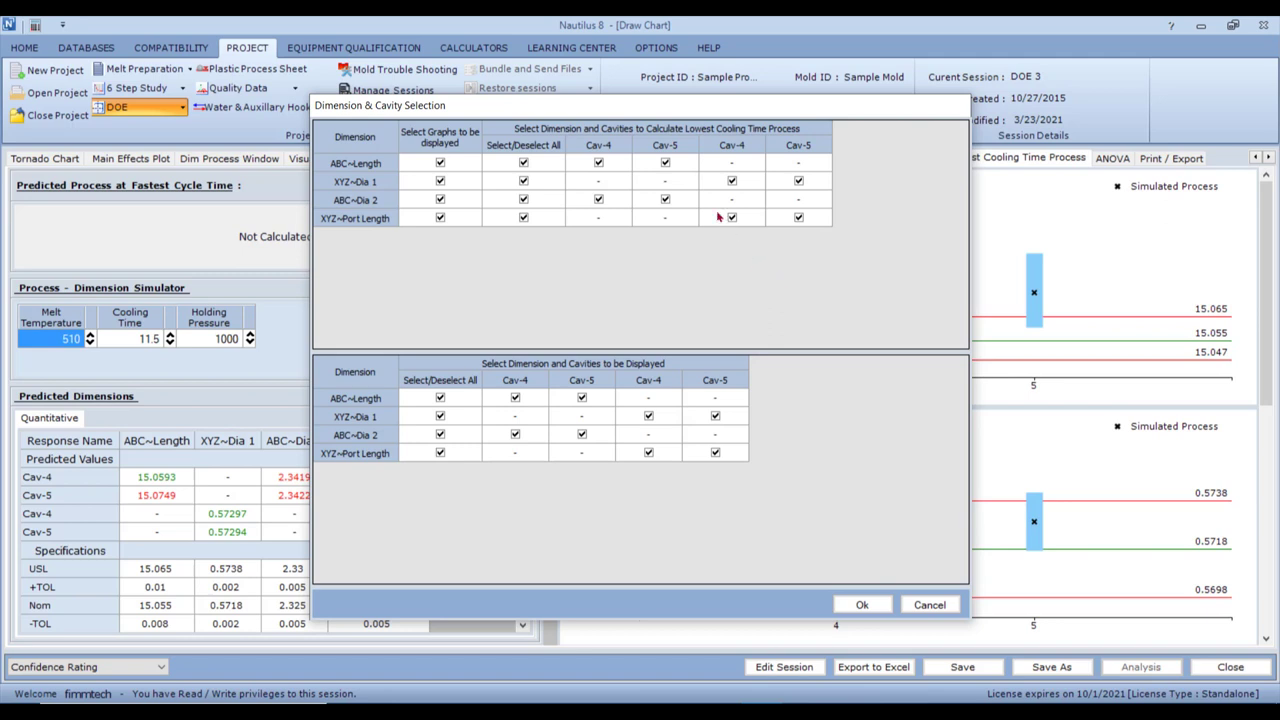
left_click(665, 164)
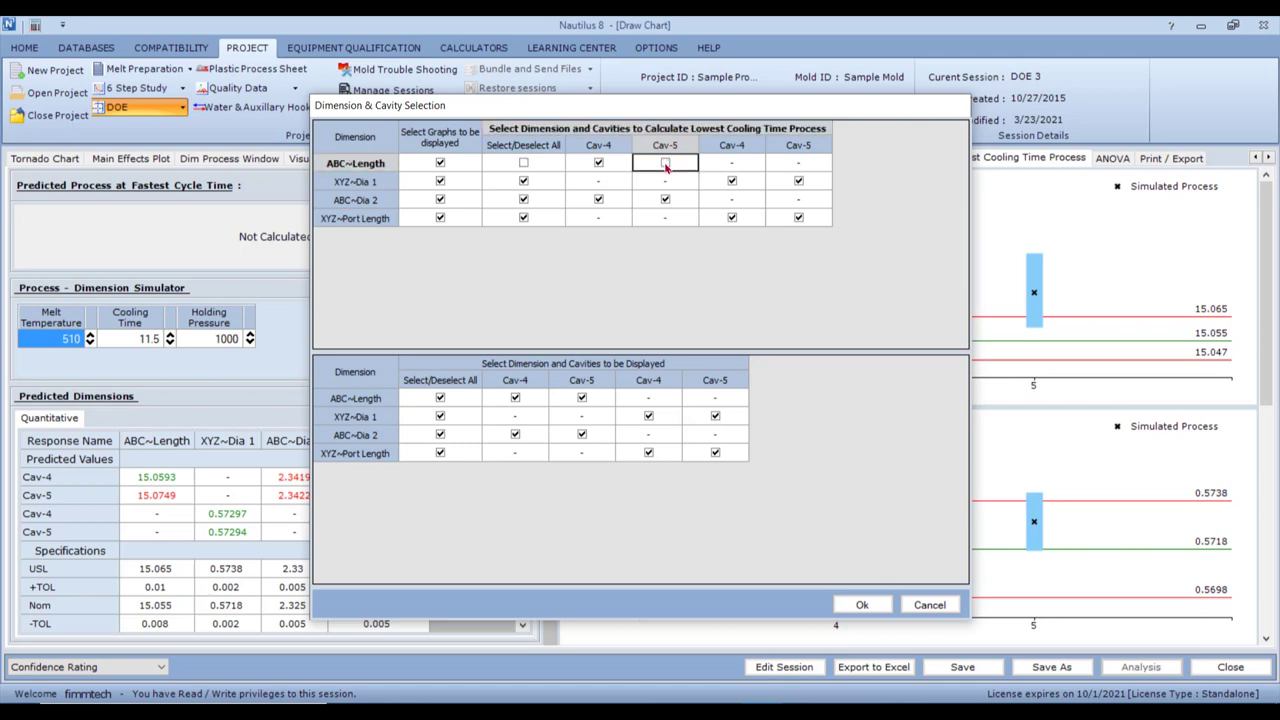
left_click(600, 200)
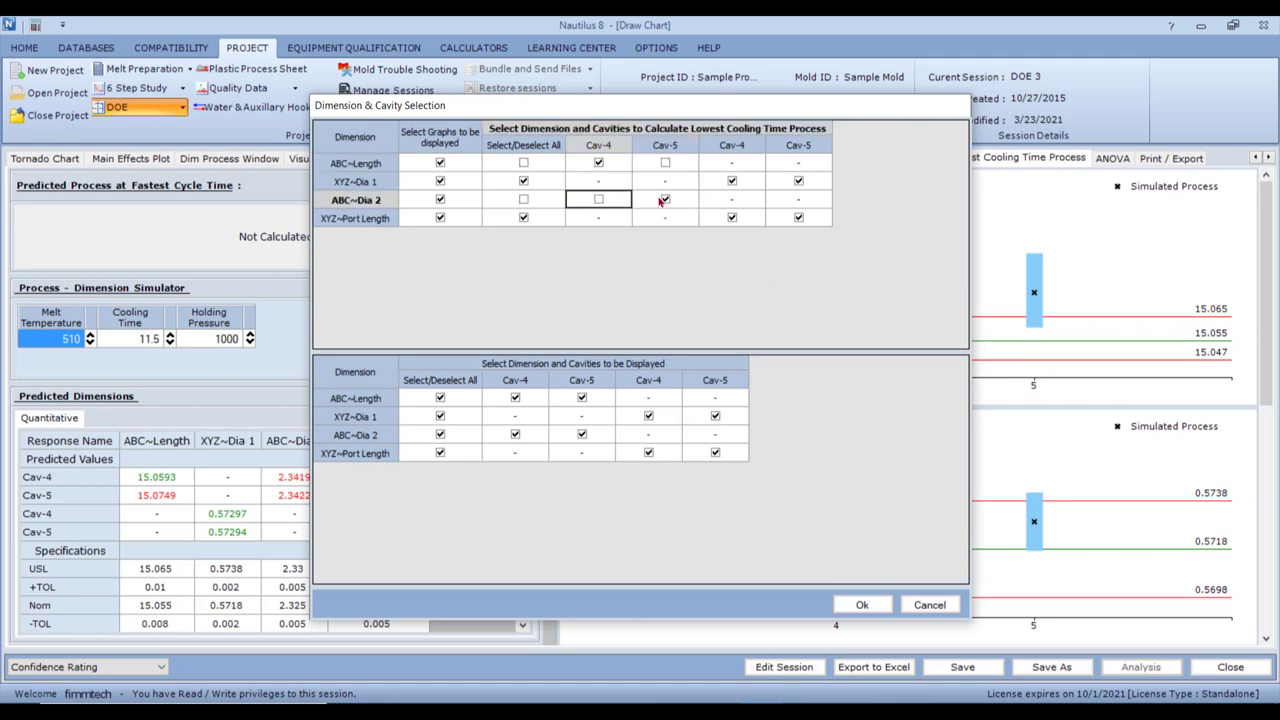
left_click(665, 200)
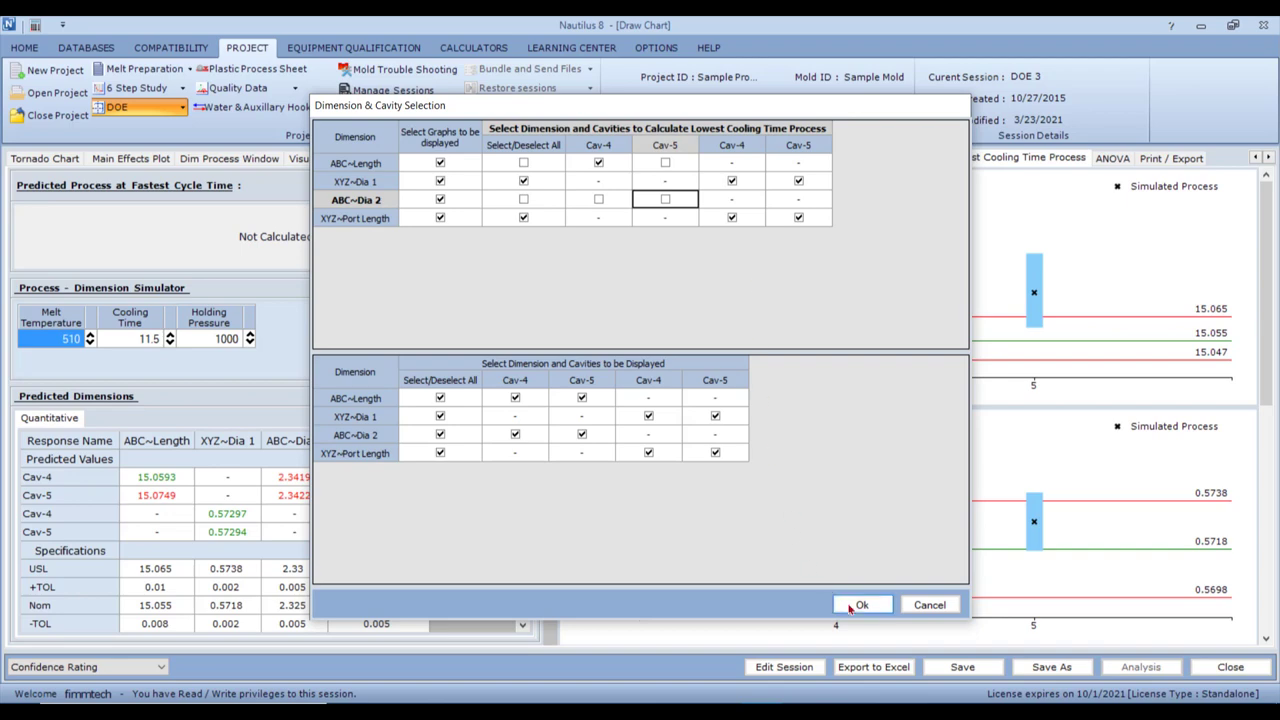
left_click(855, 605)
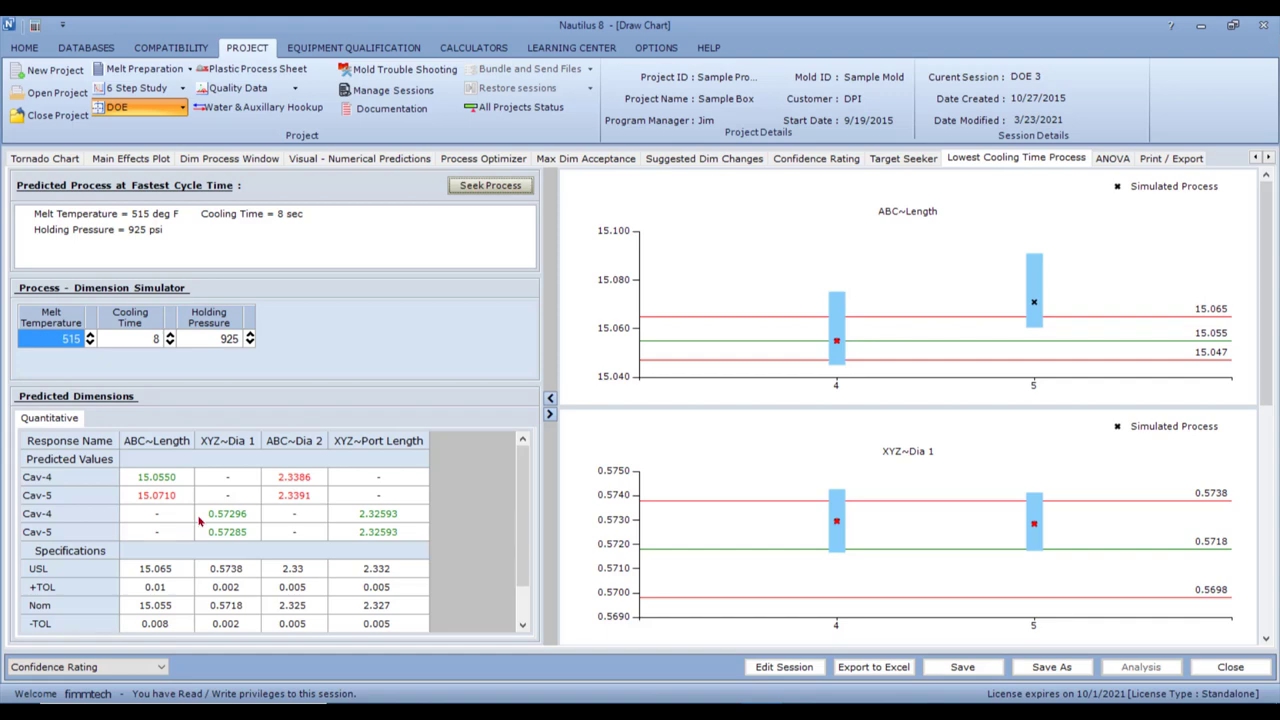
Examine the ANOVA tables for Cav-4 ABC~Length and for ABC~Dia 2 in Cav-4 and Cav-5.
left_click(1110, 159)
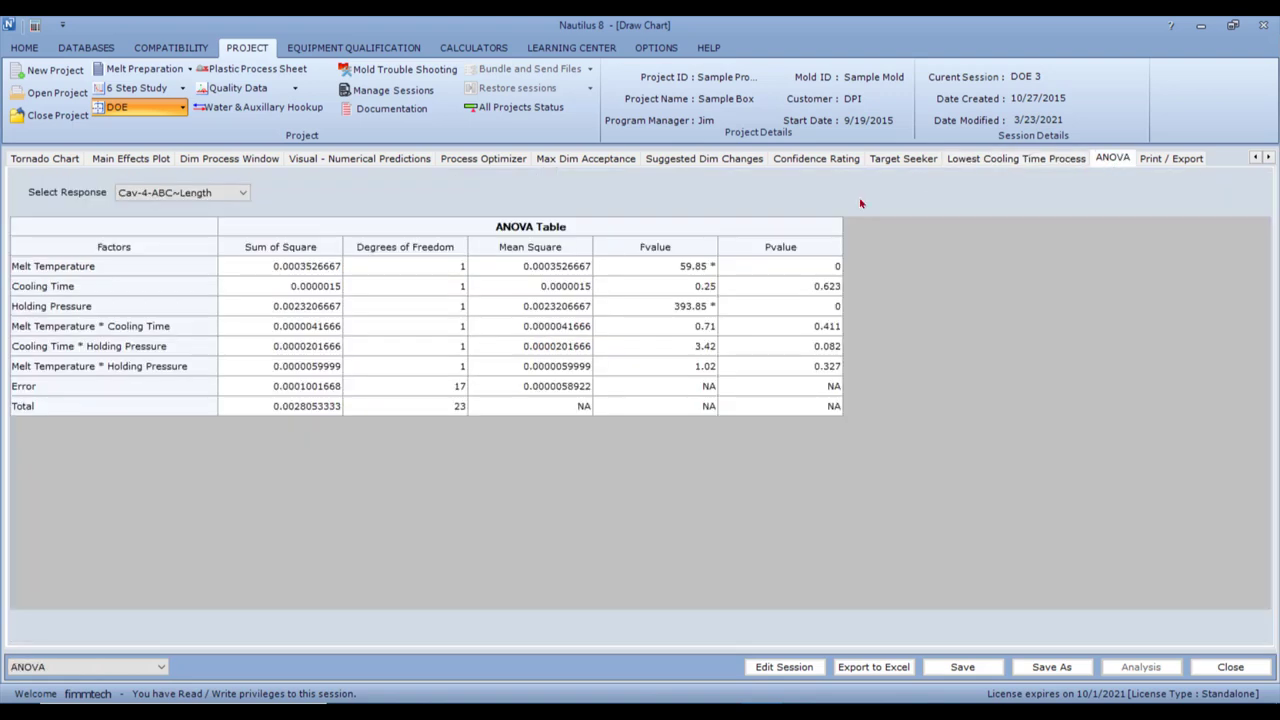
left_click(242, 193)
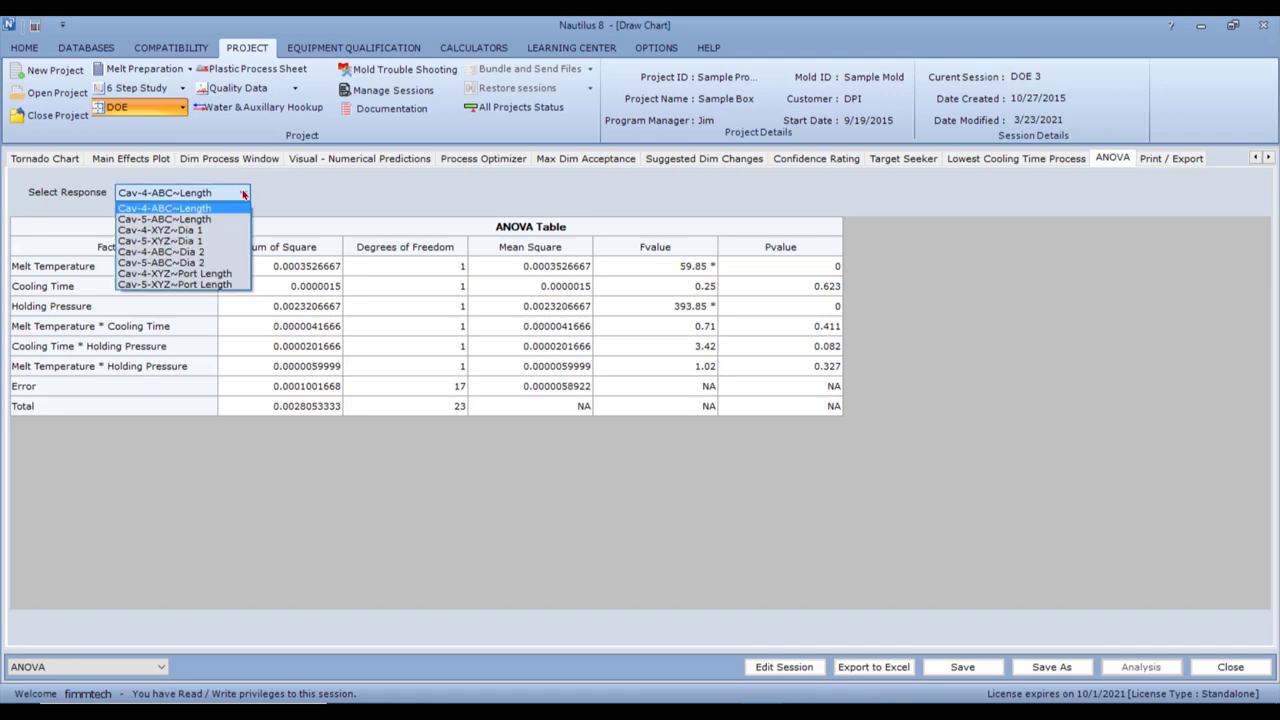
left_click(221, 210)
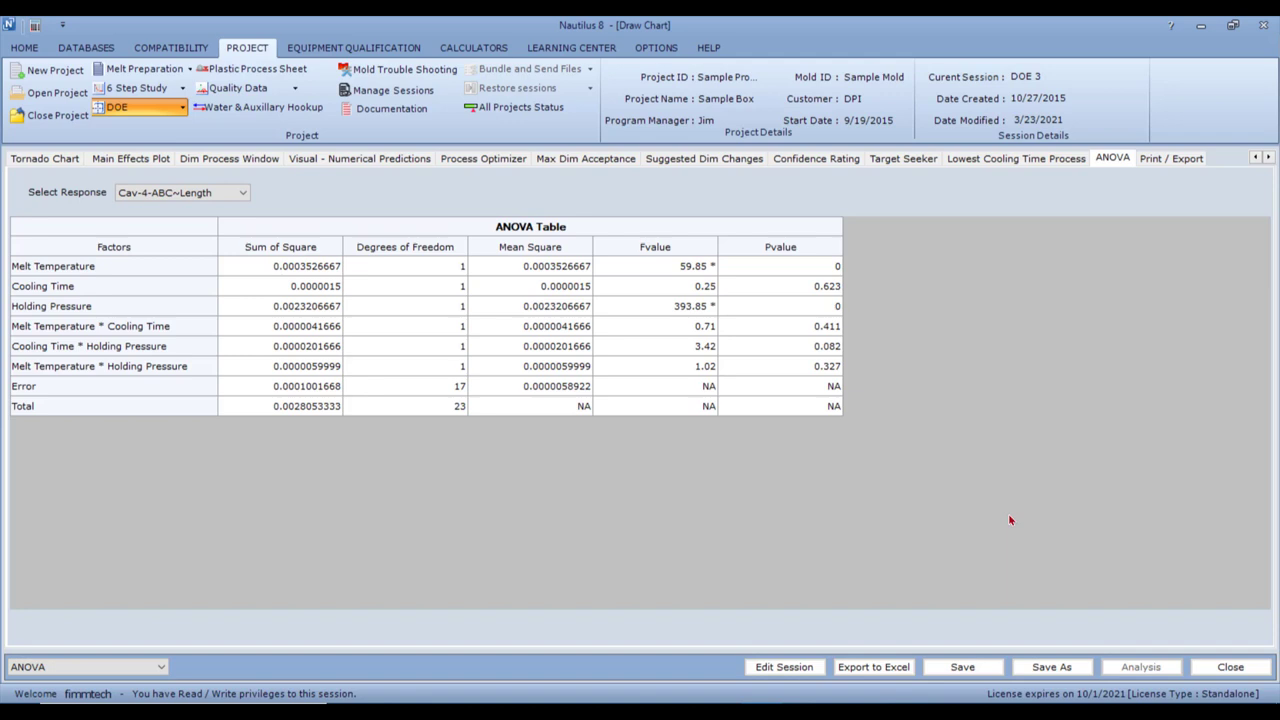
left_click(243, 193)
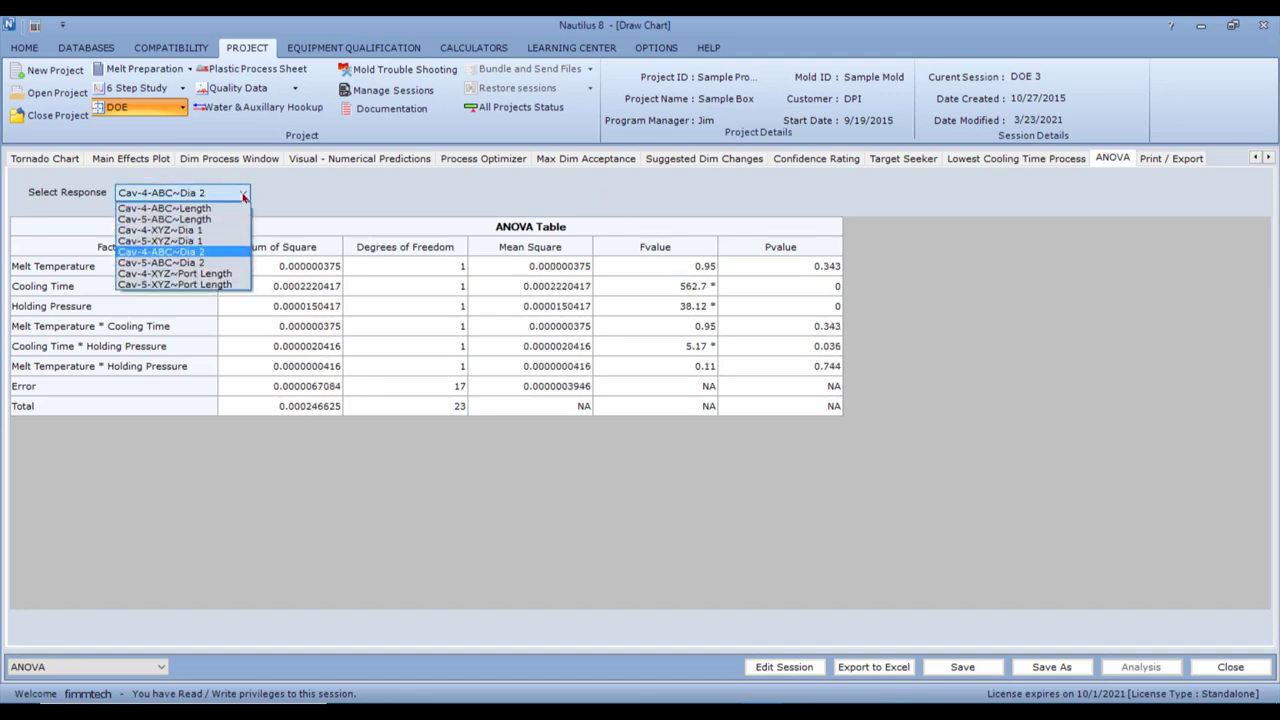
left_click(212, 263)
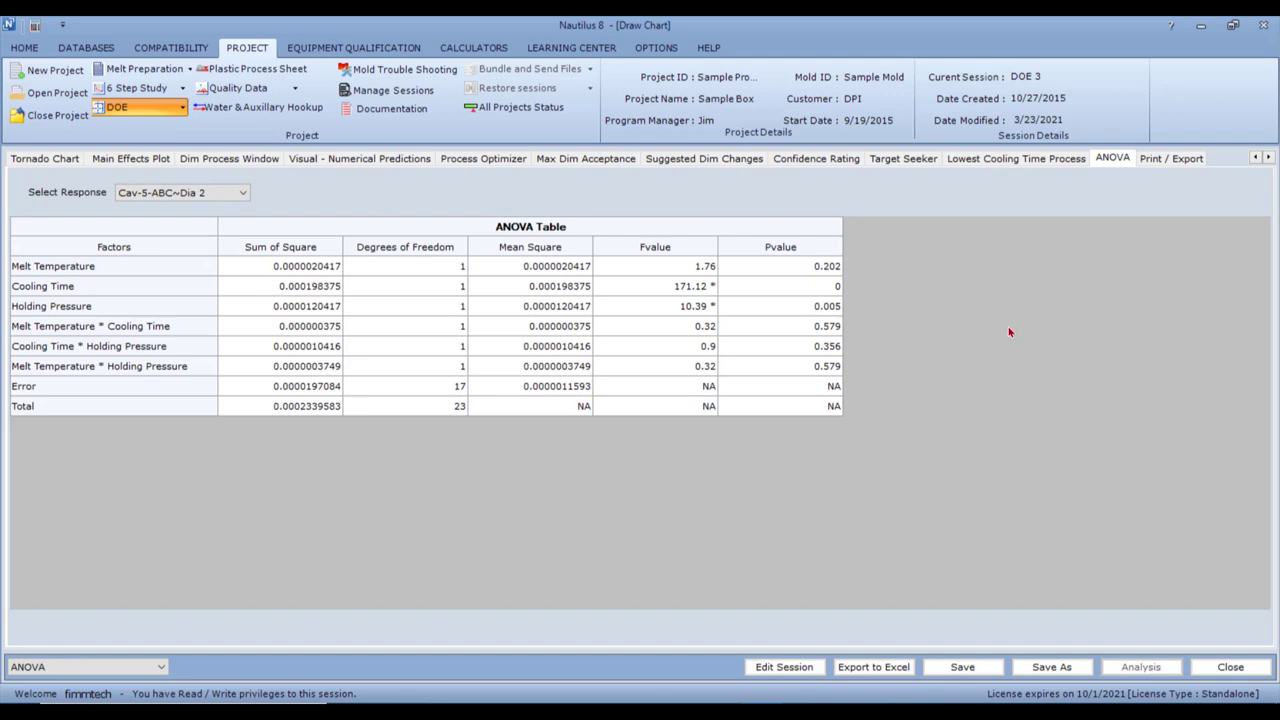
Include all reports for ABC~Length and XYZ~Dia 1 in the Print / Export selection.
left_click(1160, 160)
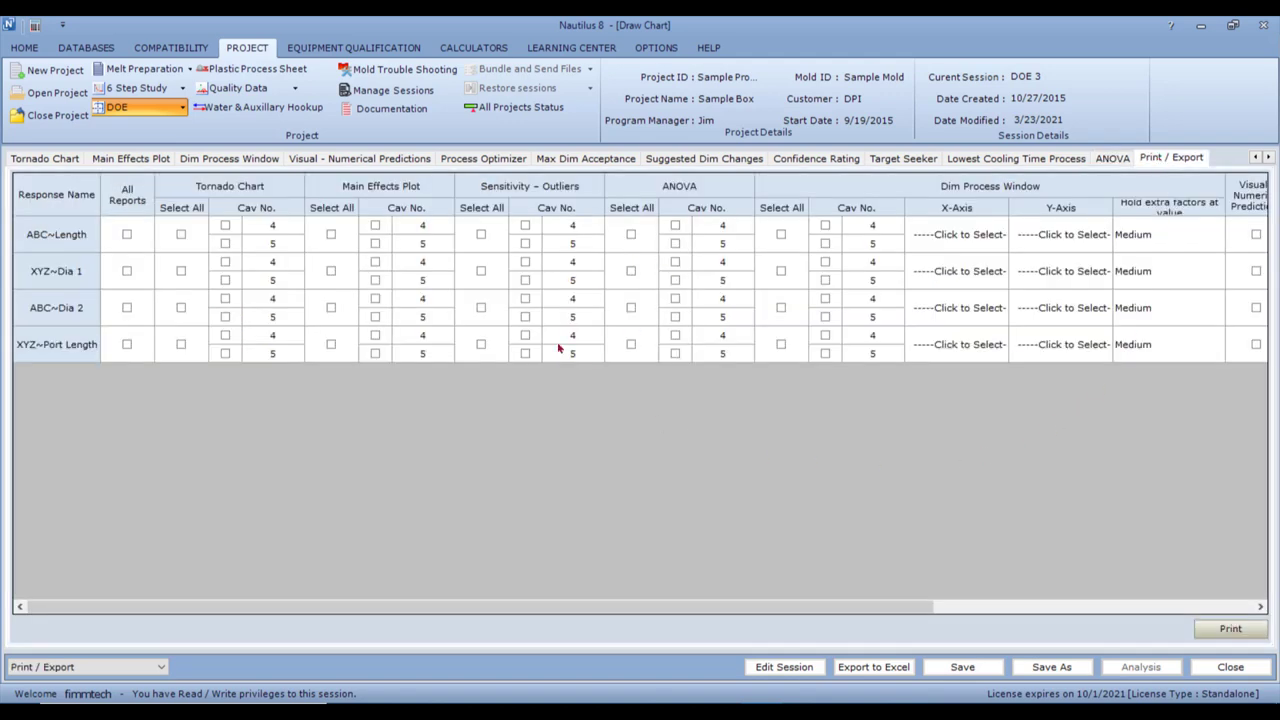
left_click(127, 235)
left_click(127, 271)
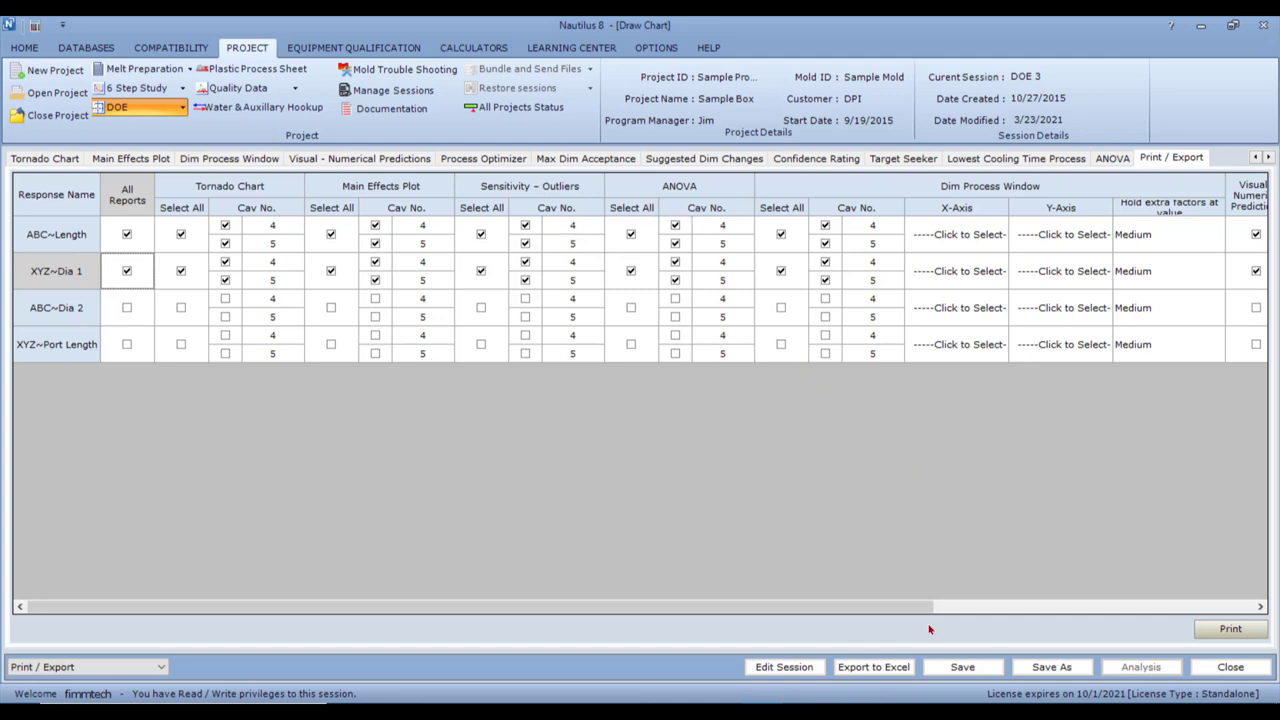
Set ABC~Length's process window report to Cooling Time on the X-axis and Melt Temperature on the Y-axis.
left_click_drag(930, 607, 1166, 610)
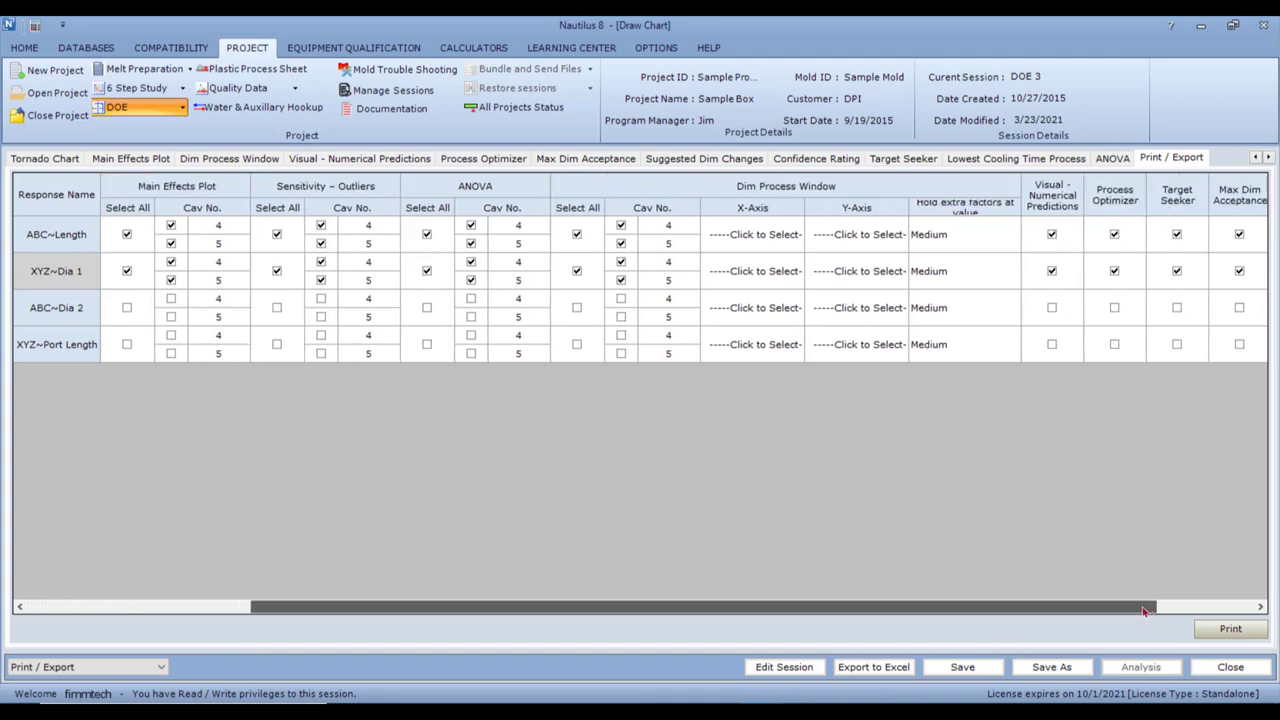
left_click(800, 234)
left_click(797, 234)
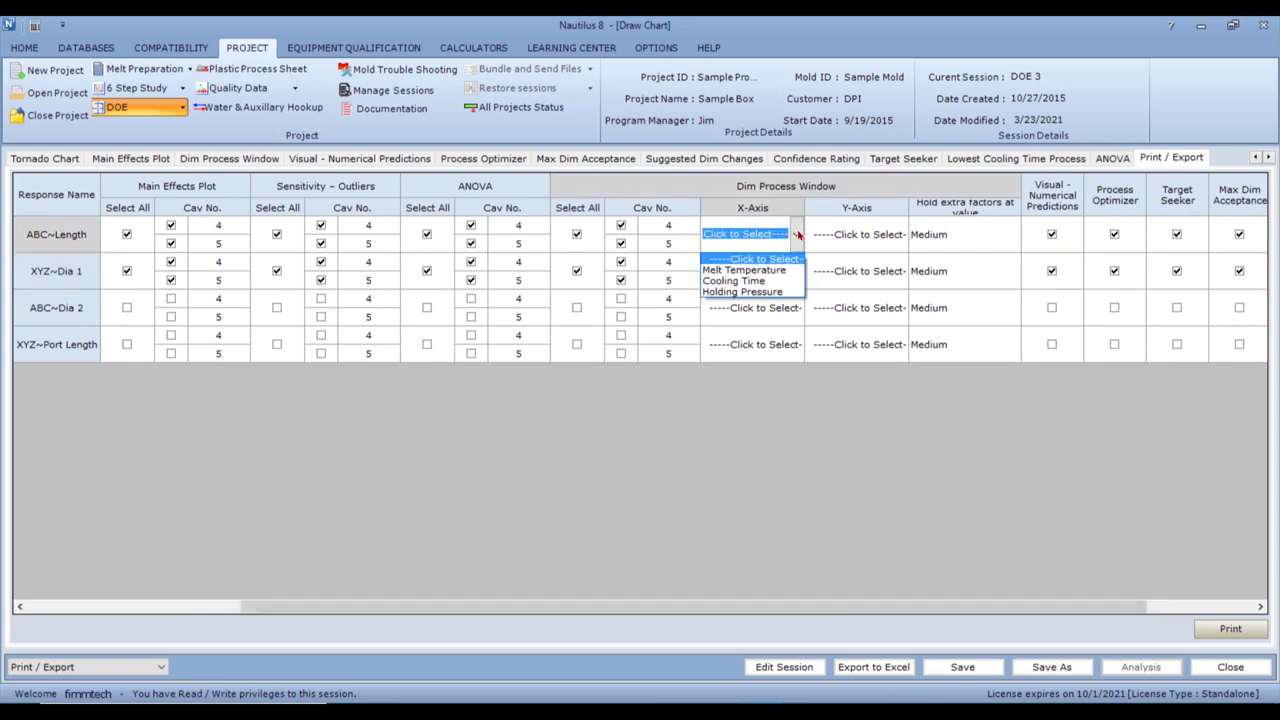
left_click(772, 282)
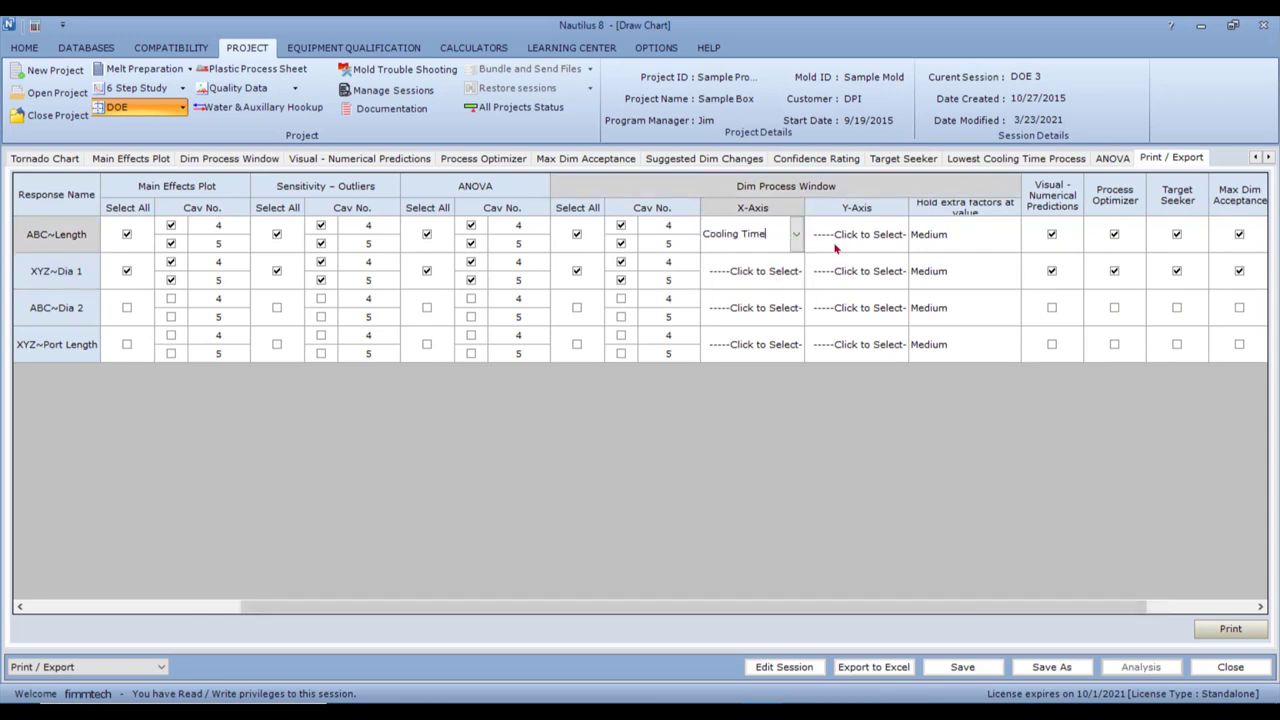
left_click(897, 236)
left_click(897, 236)
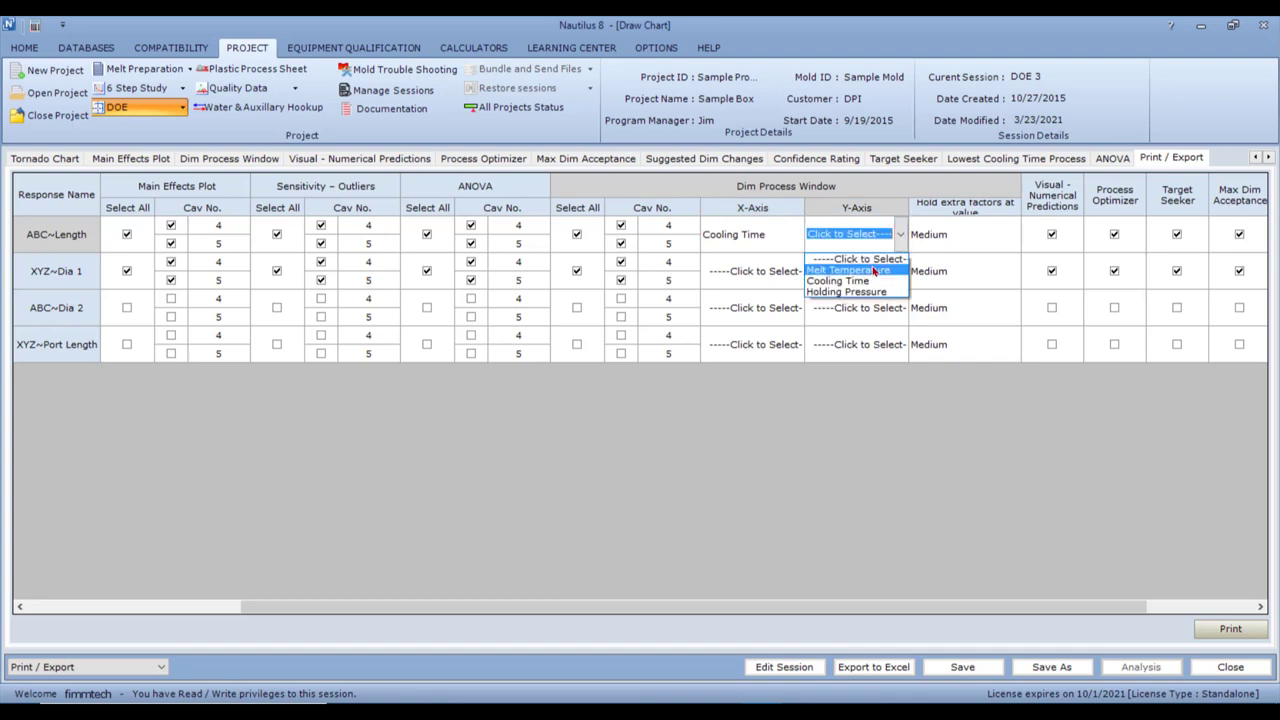
left_click(873, 271)
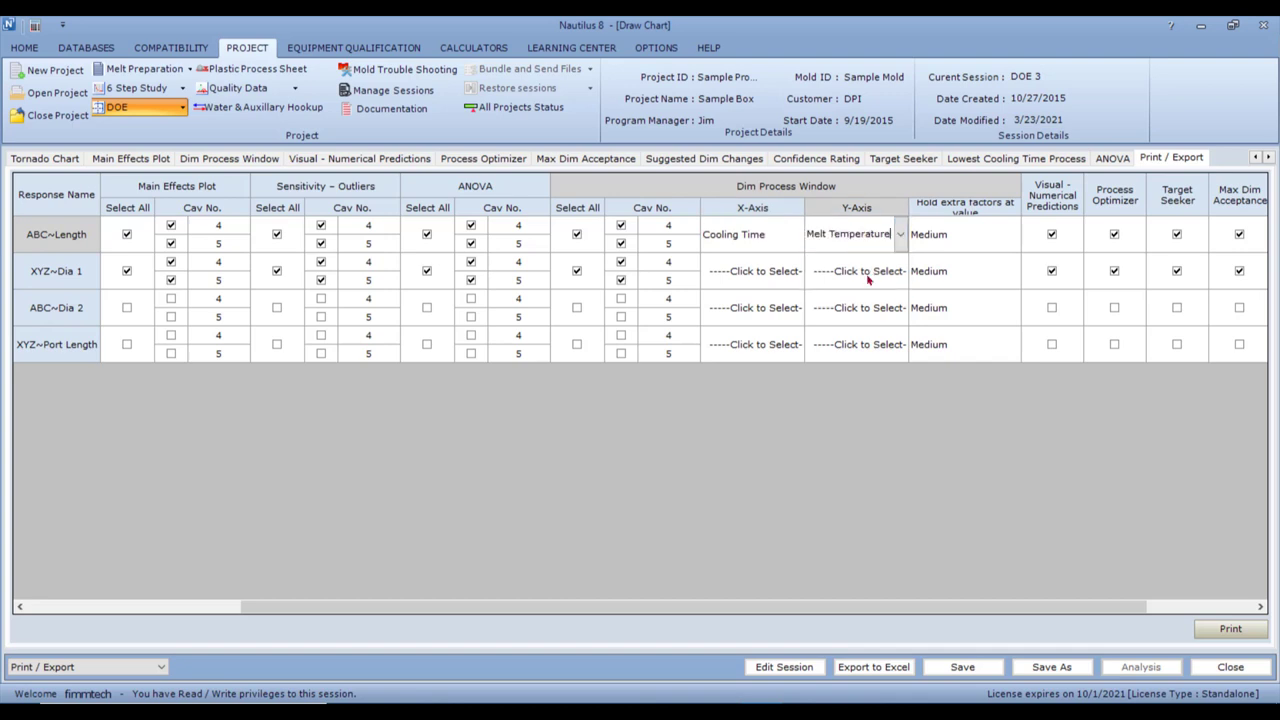
Set XYZ~Dia 1's process window report to Holding Pressure on the X-axis and Cooling Time on the Y-axis.
left_click(797, 275)
left_click(797, 272)
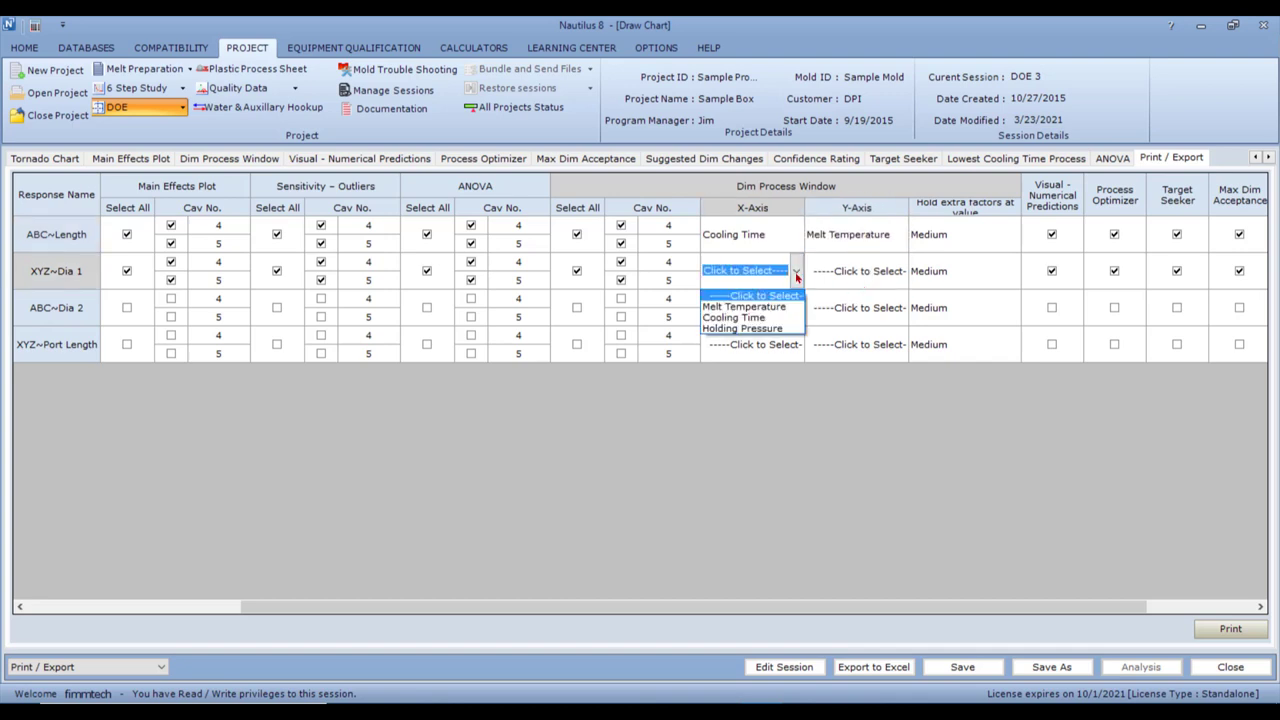
left_click(768, 328)
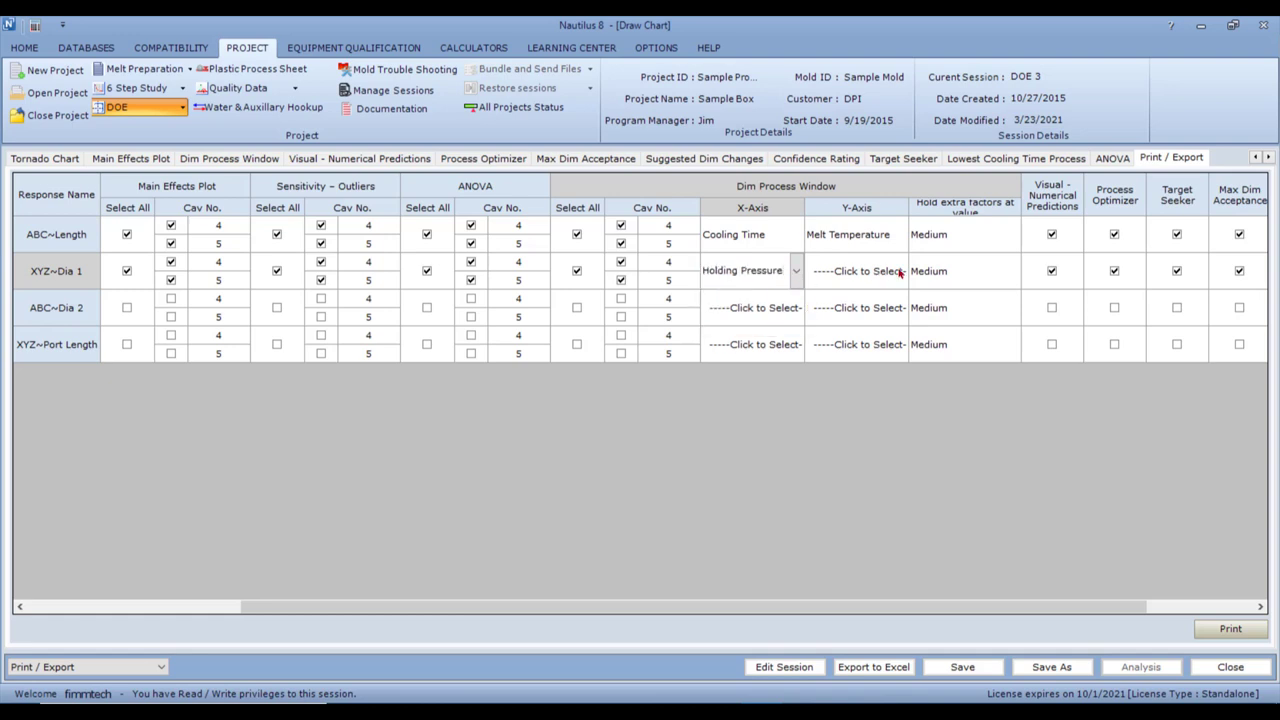
left_click(899, 273)
left_click(899, 273)
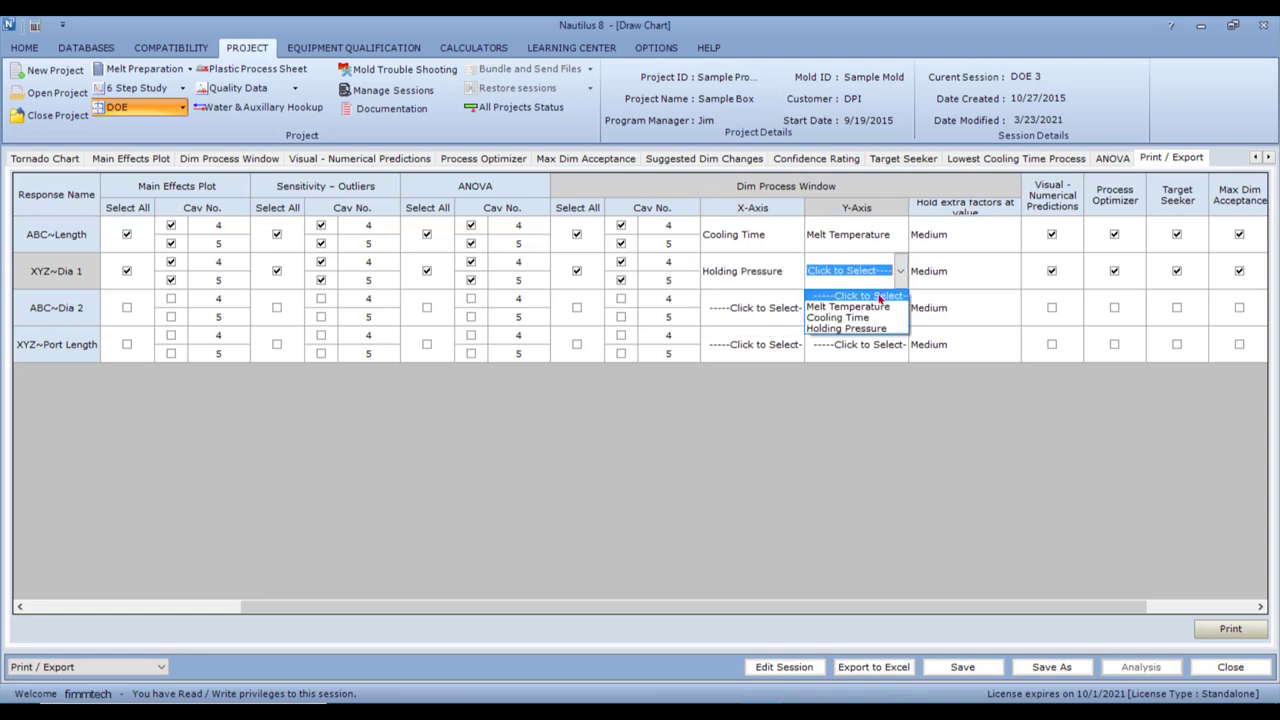
left_click(863, 318)
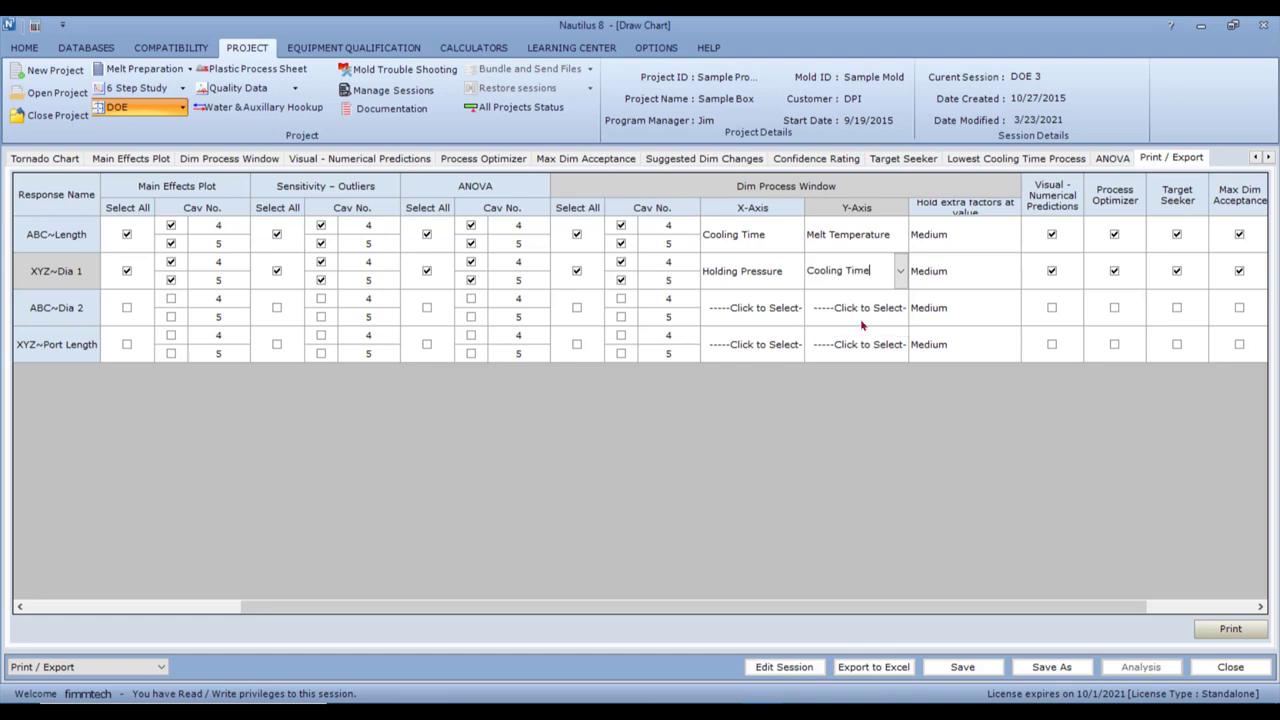
Generate the selected DOE 3 reports and save the current page to the Desktop as an Adobe PDF named Design Of Experiments _ DOE 3.
left_click(1227, 631)
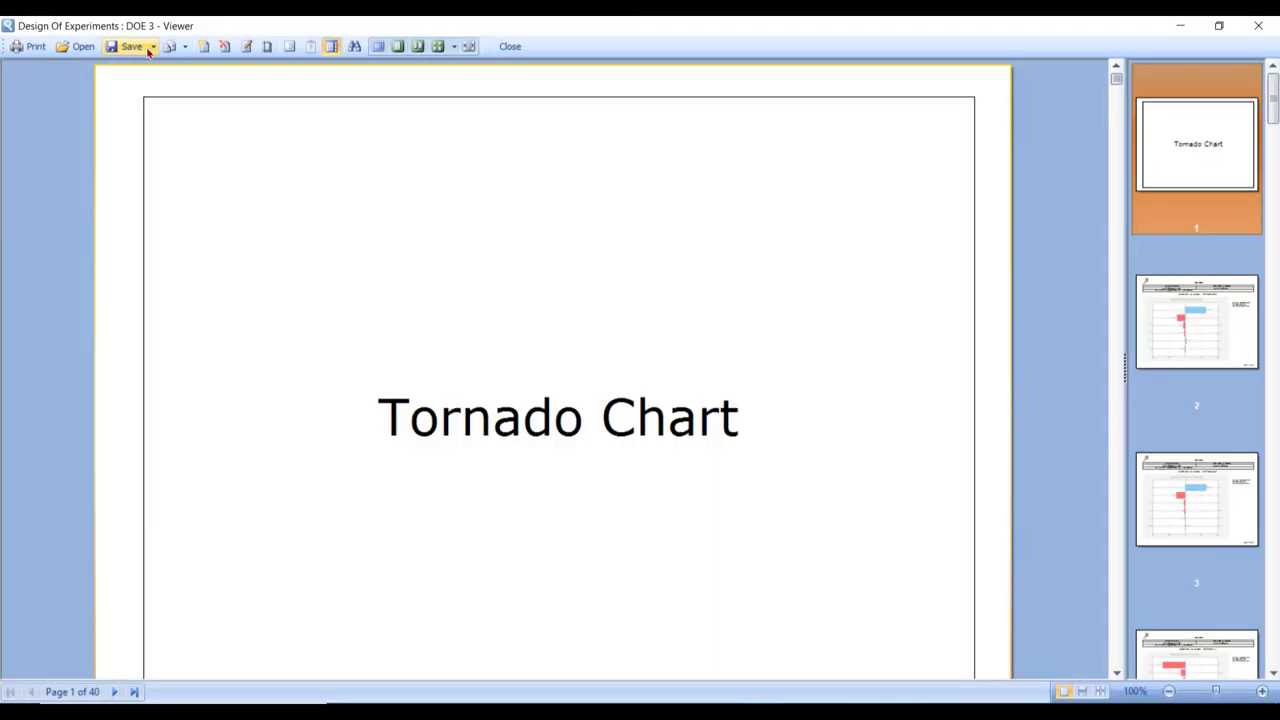
left_click(152, 48)
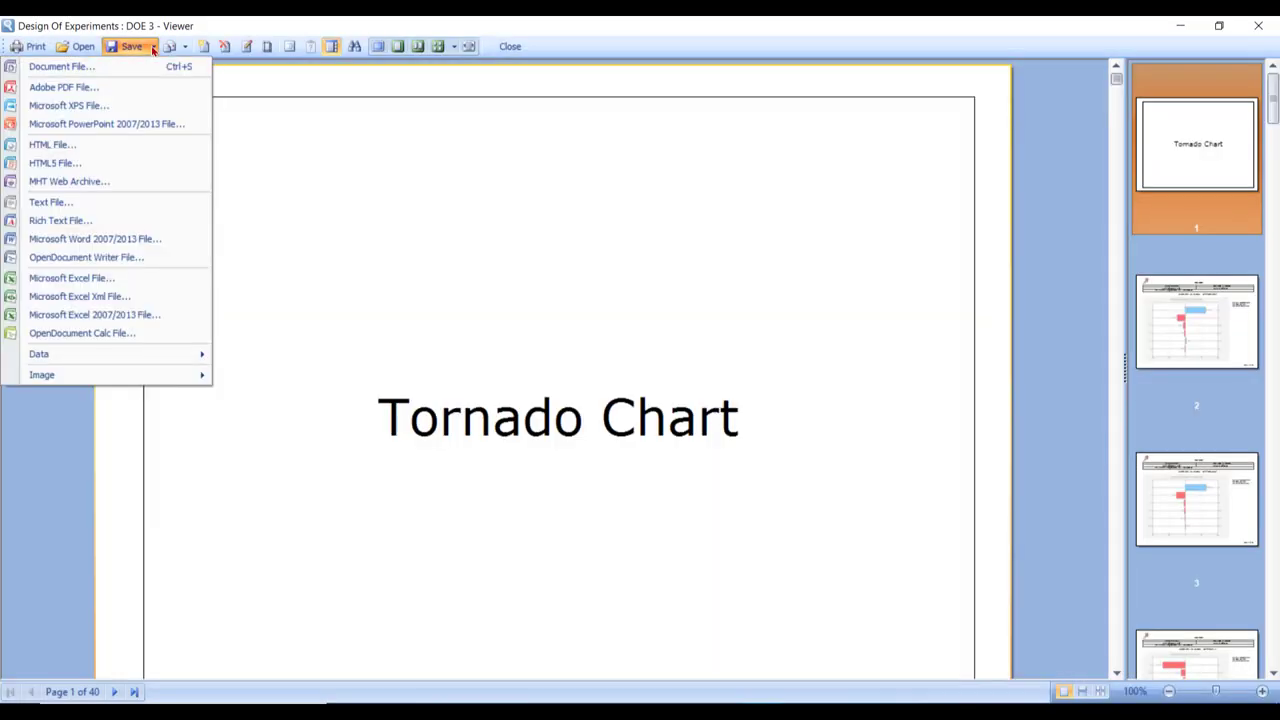
left_click(76, 90)
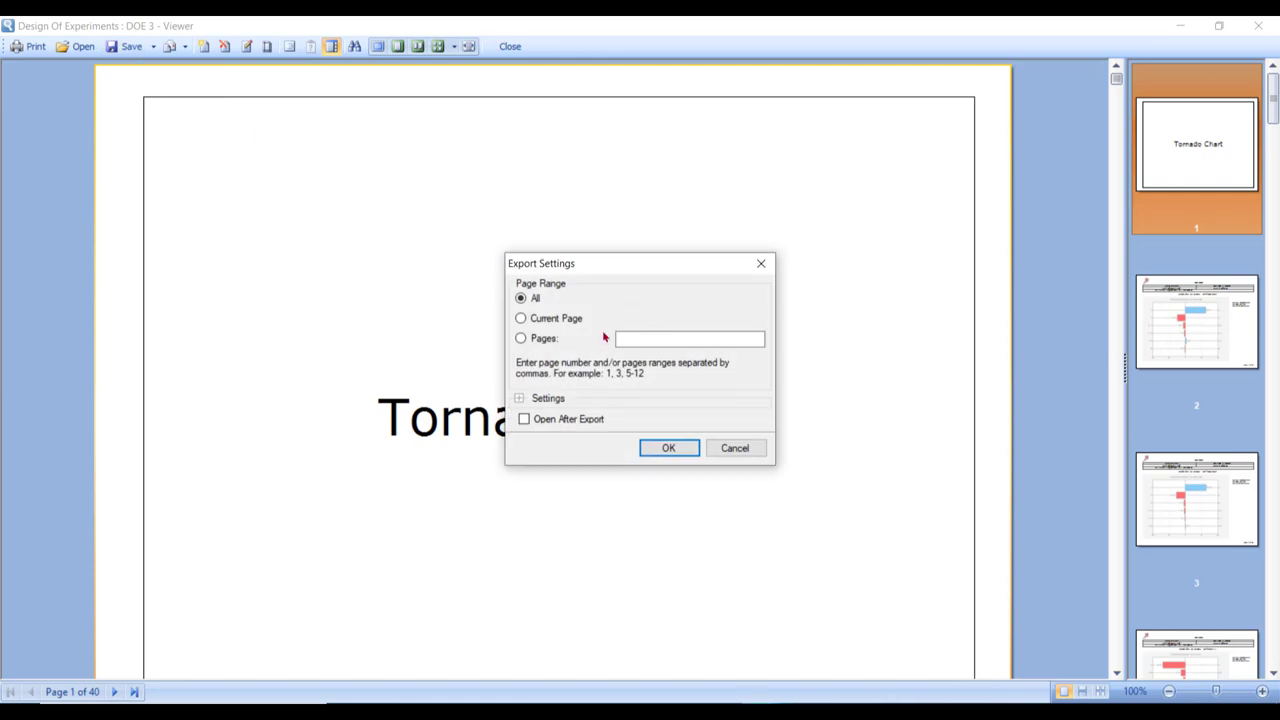
left_click(520, 317)
left_click(667, 448)
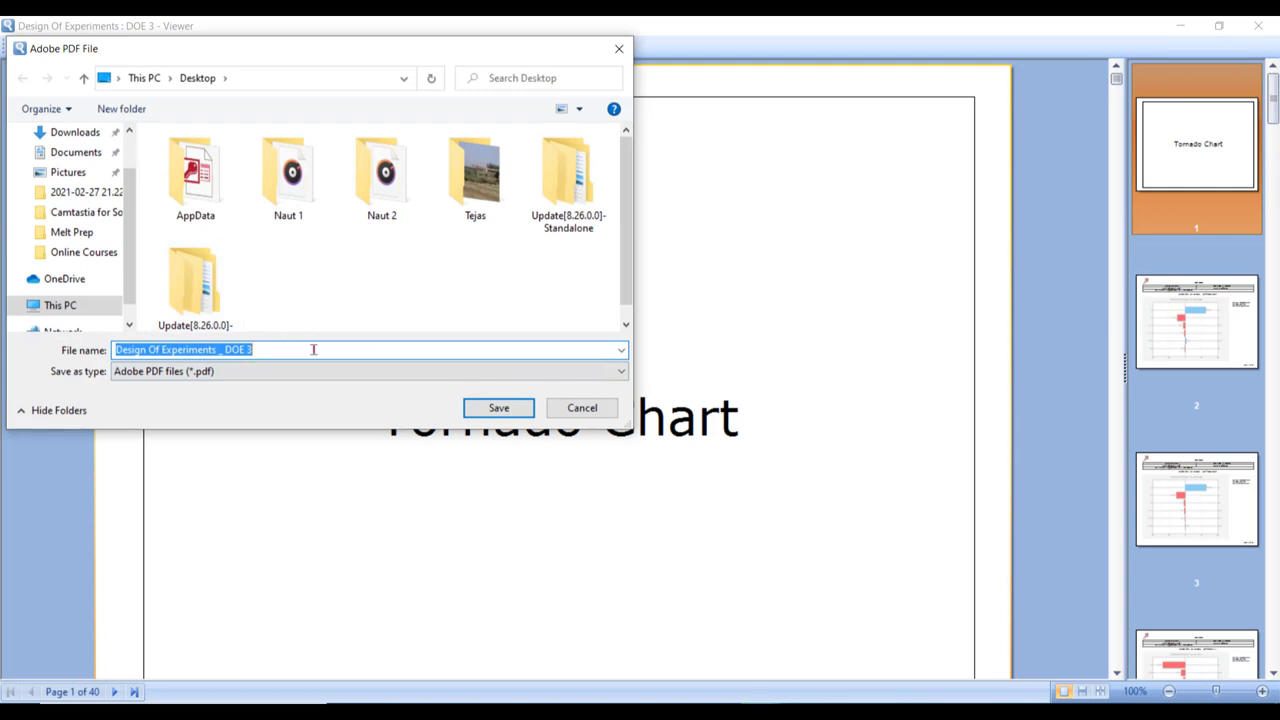
left_click(500, 407)
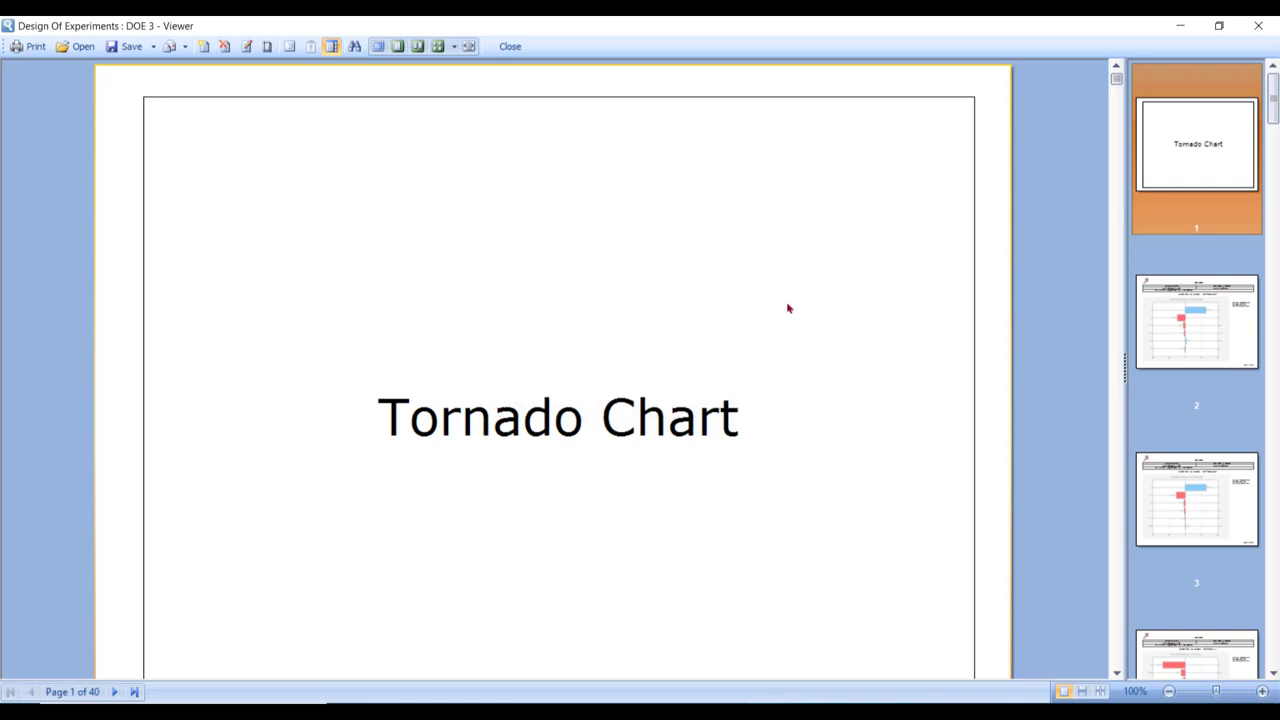
Review the tornado and main effects pages of the generated report, close the viewer and return to Nautilus.
scroll(787, 308, "down", 15)
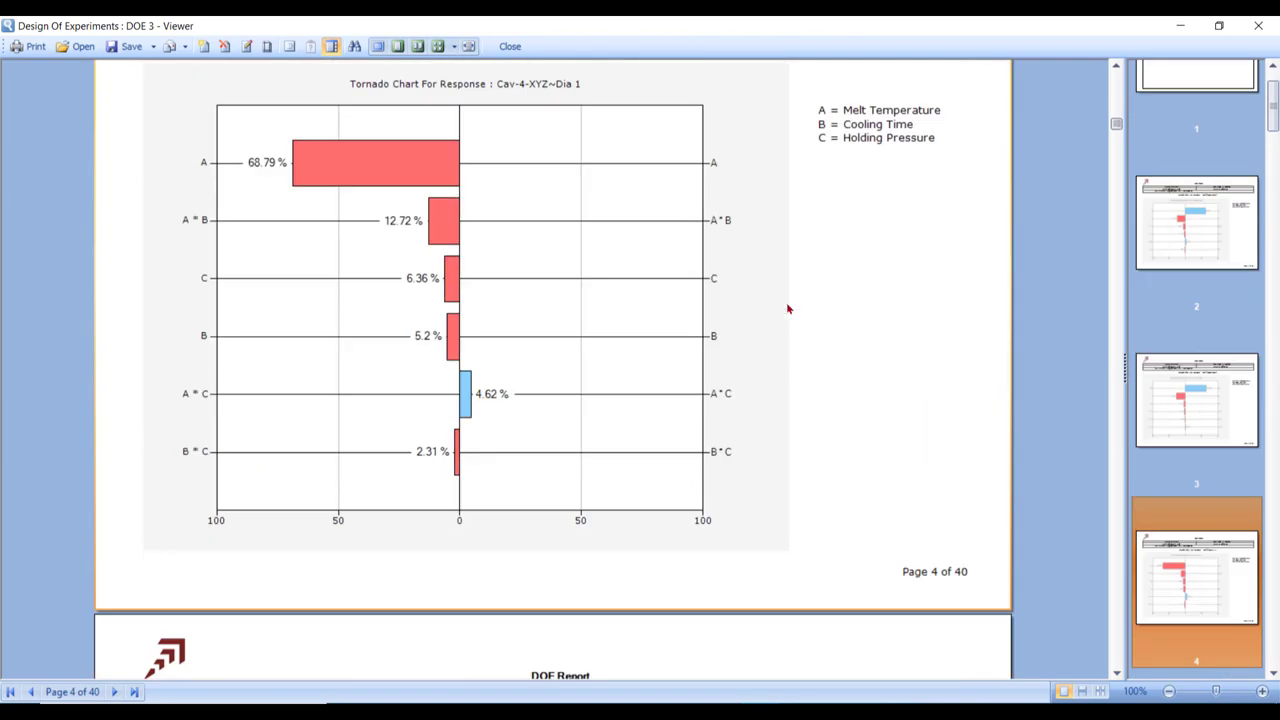
scroll(787, 308, "down", 15)
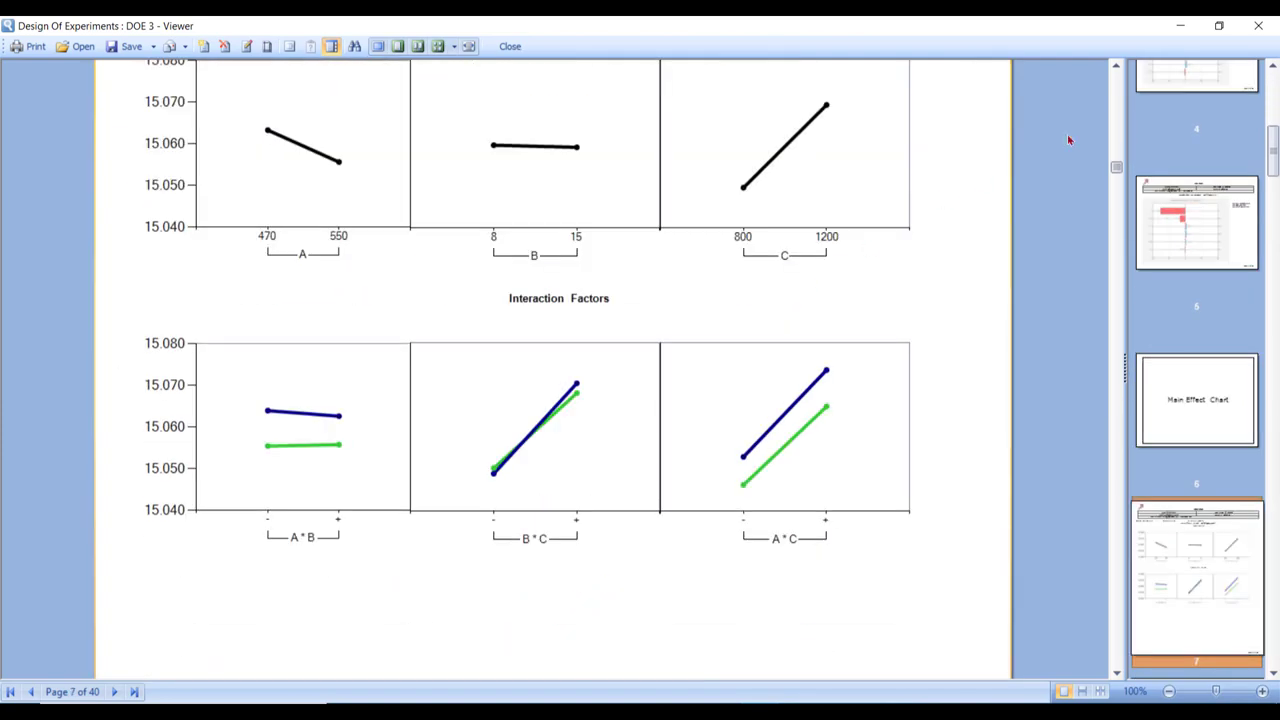
left_click(1258, 25)
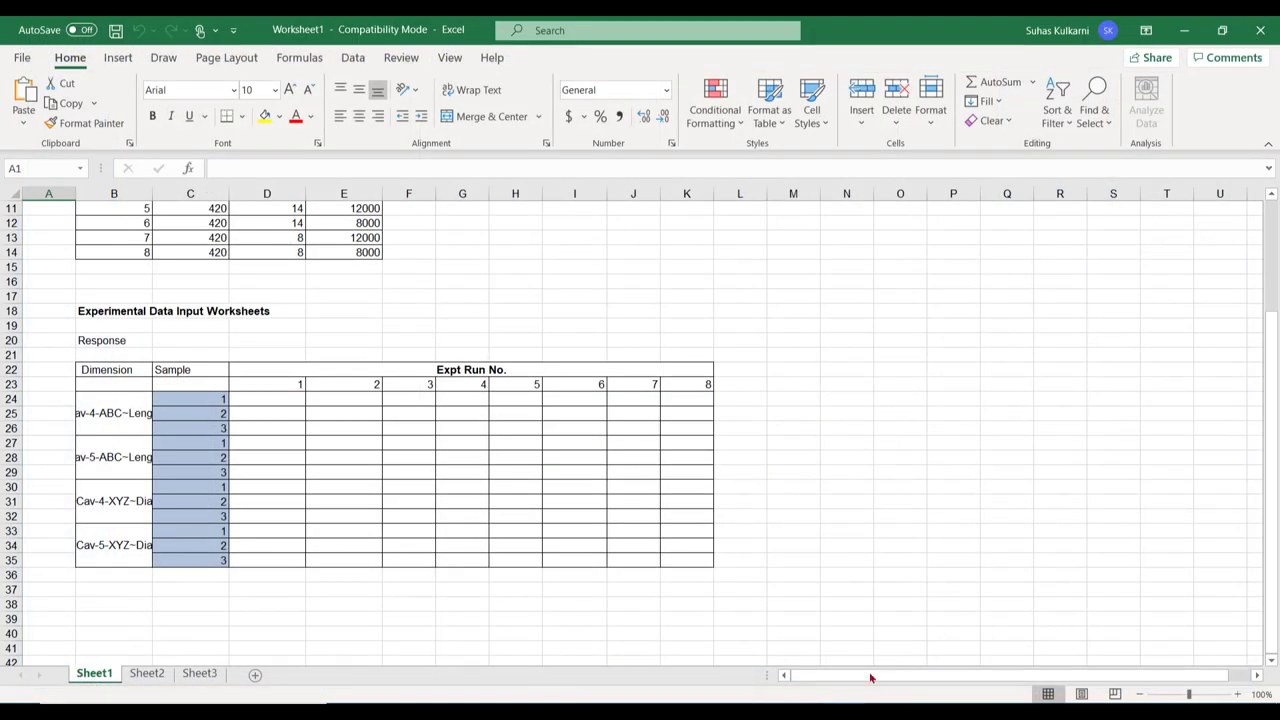
key("alt+Tab")
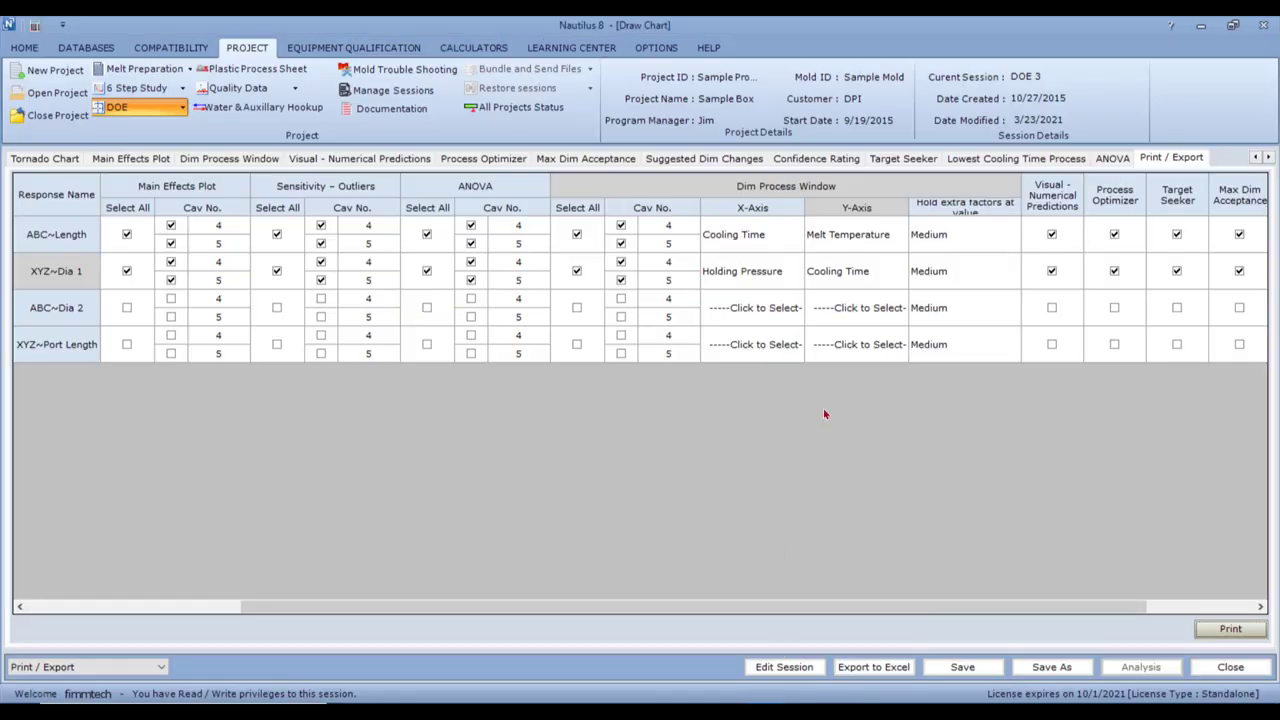